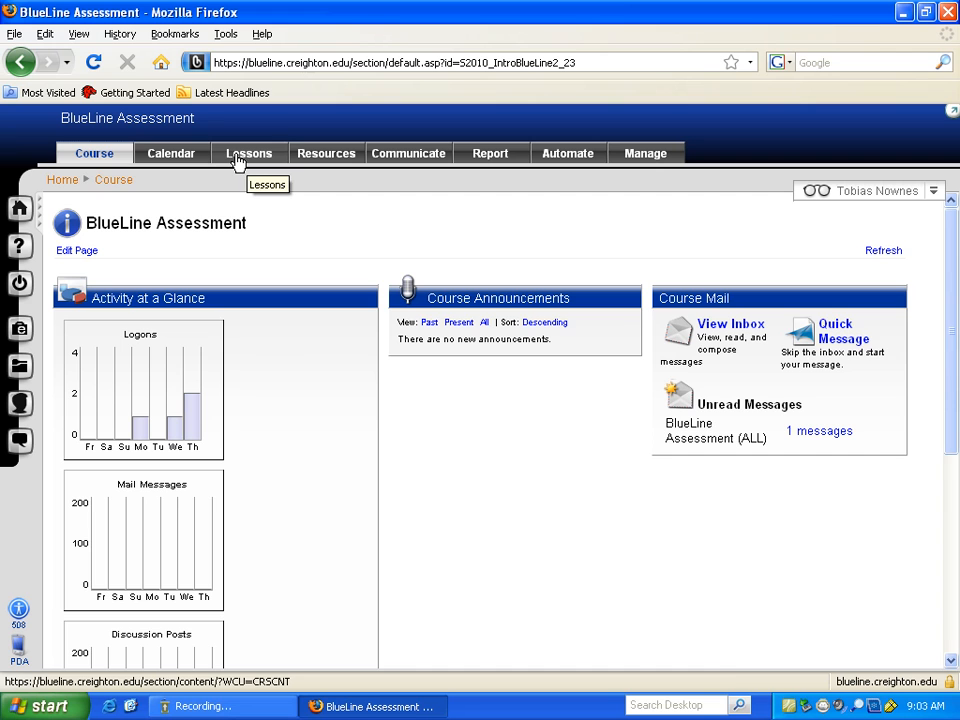
Open the course lessons and begin previewing the course with Student rights
click(246, 161)
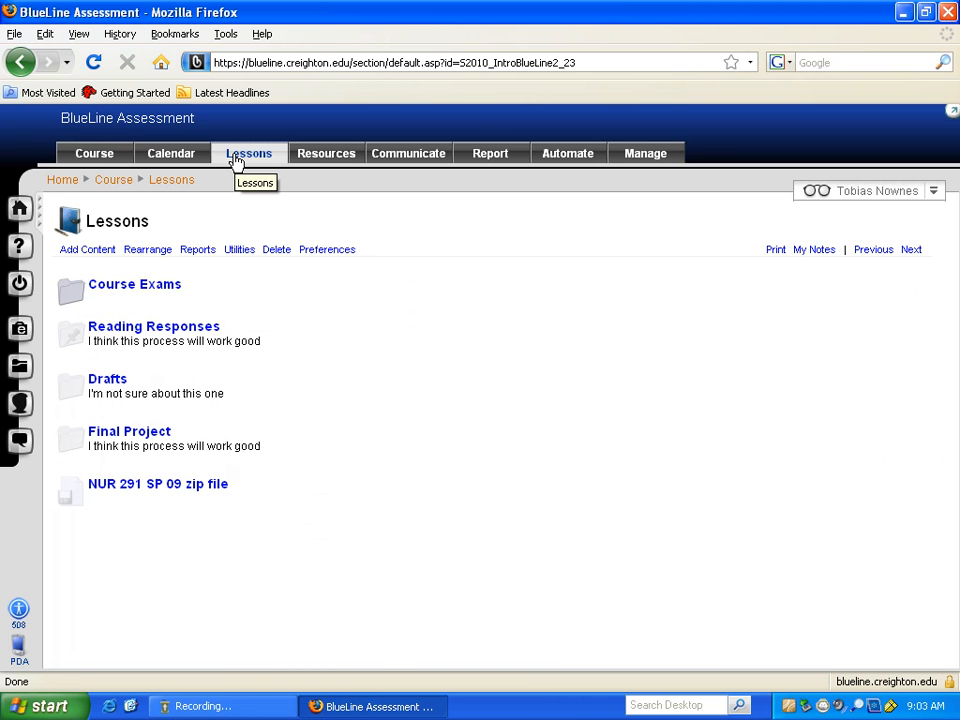
click(812, 194)
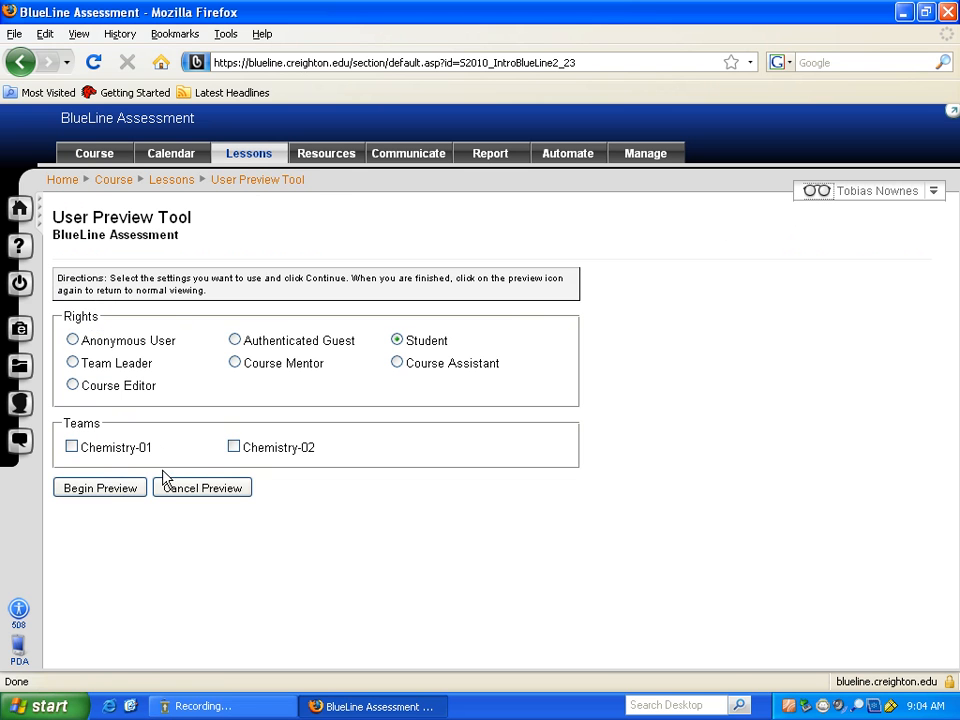
click(101, 488)
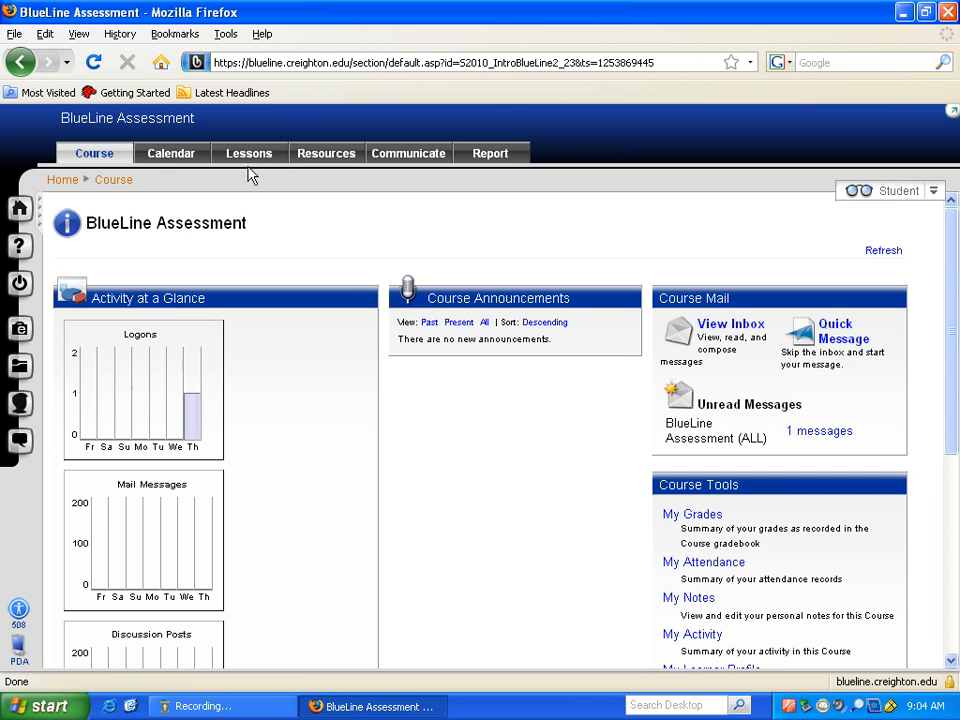
Open Exam 1 from the Course Exams folder in the lessons and begin the exam
click(249, 154)
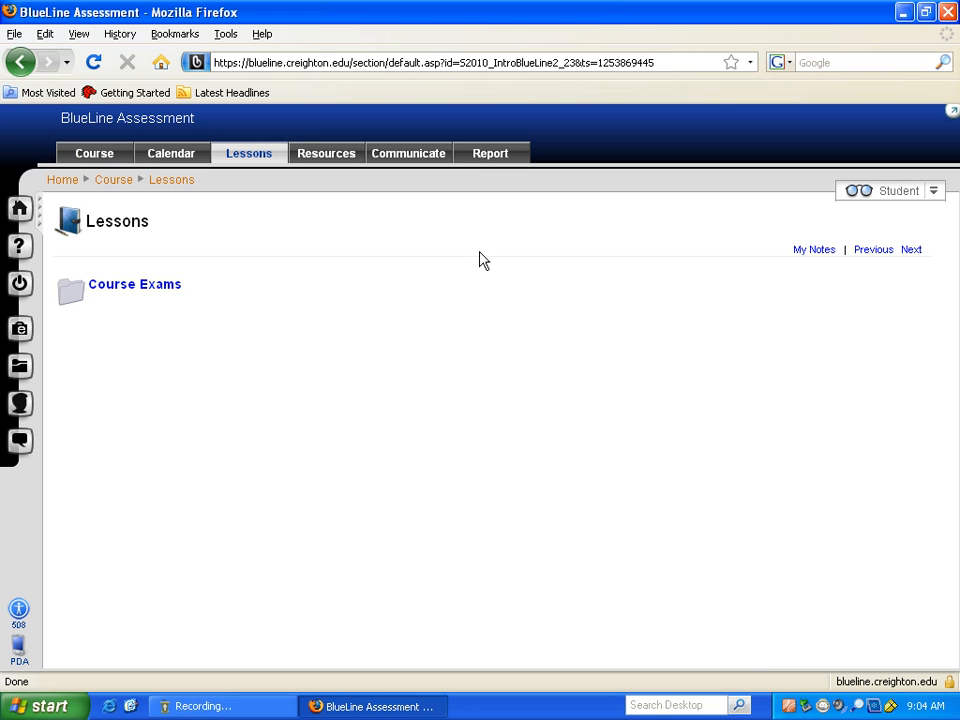
click(155, 289)
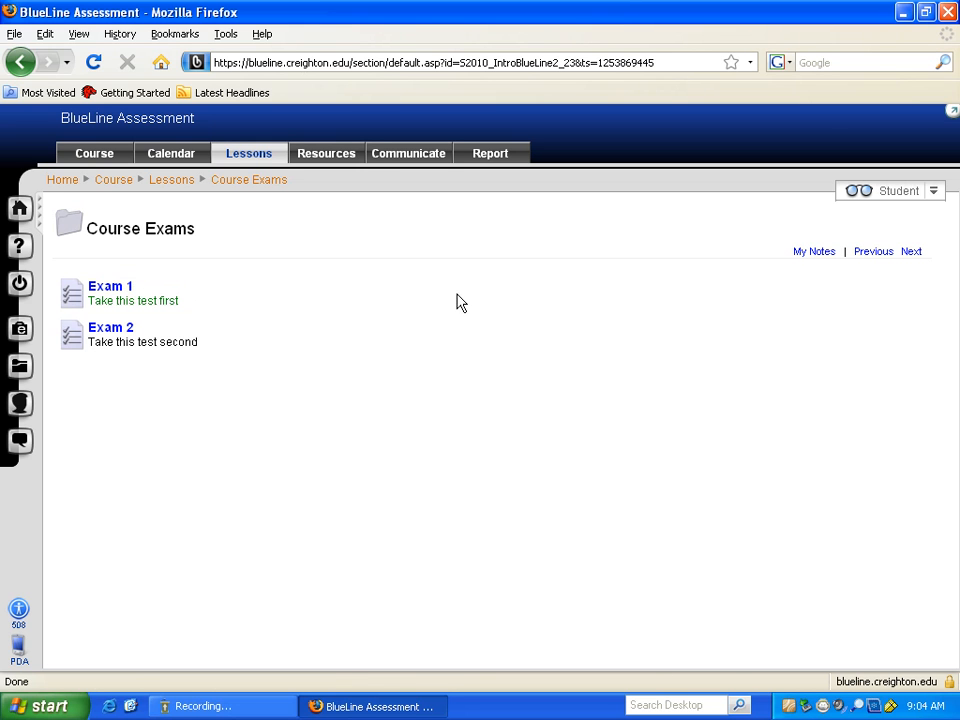
click(113, 289)
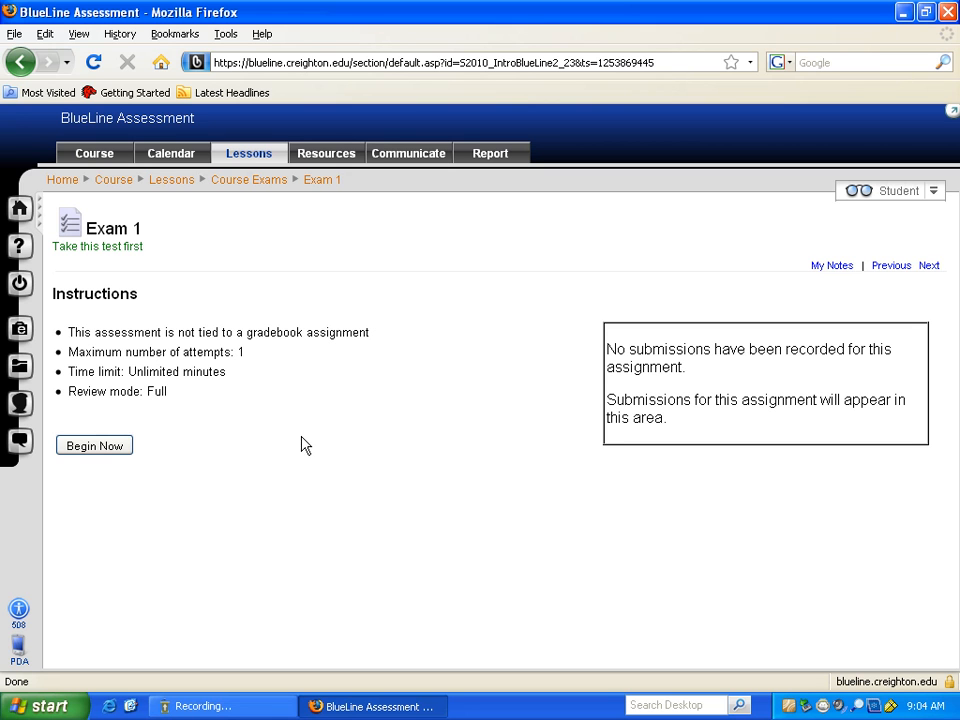
click(92, 451)
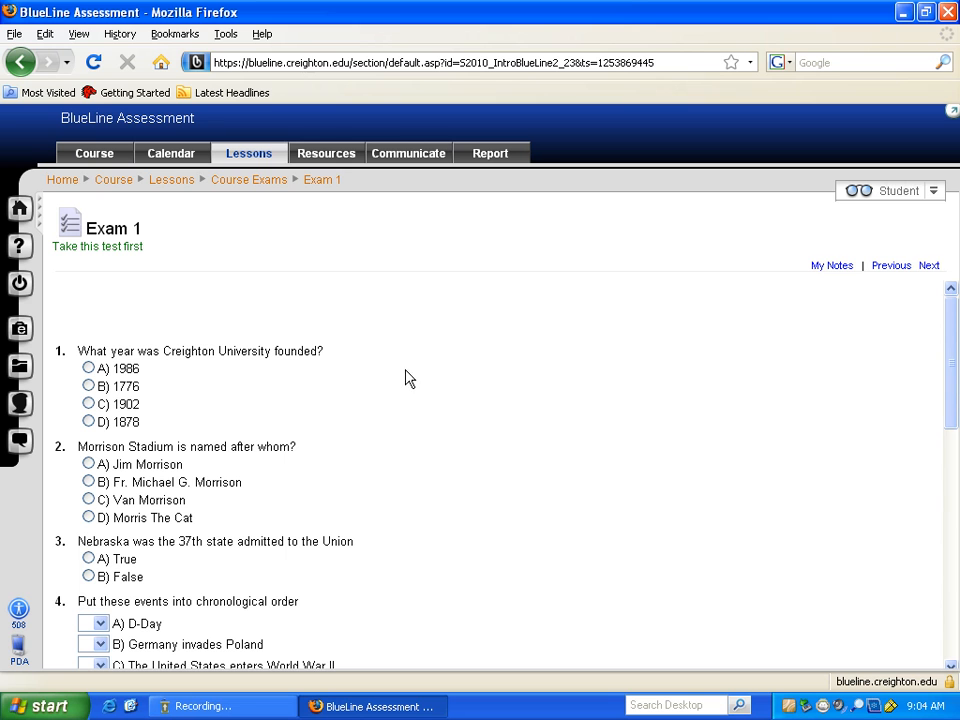
Answer the first three questions: D) 1878 for question 1, option B for question 2, and A) True for question 3
drag(949, 368, 951, 388)
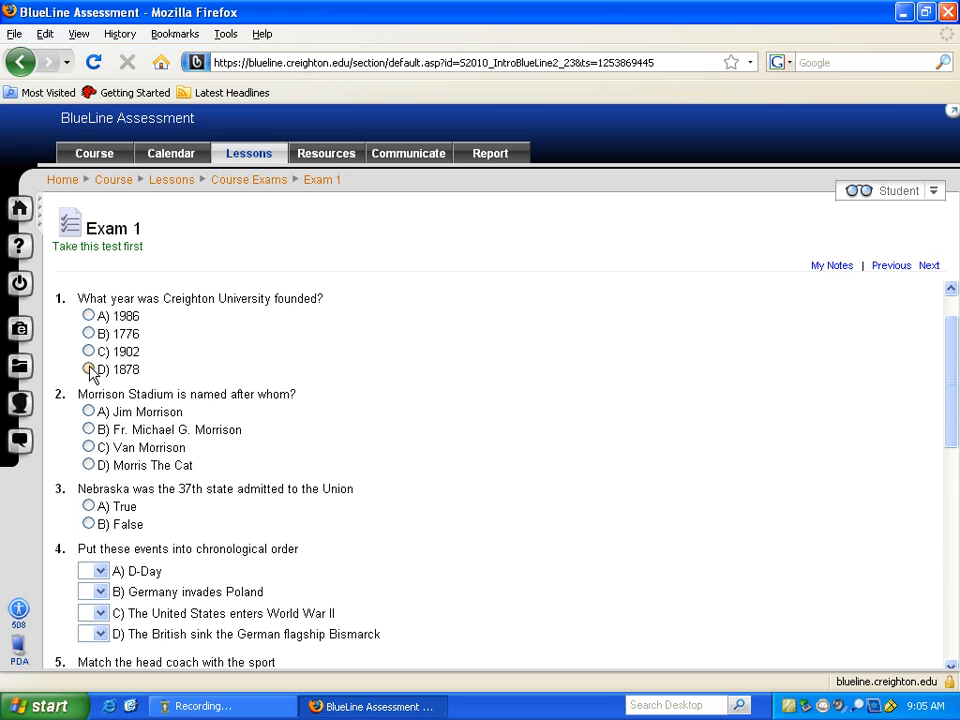
click(89, 369)
click(89, 429)
click(88, 507)
Order the events in question 4: Germany invades Poland 1, Bismarck sinking 2, United States enters World War II 3, D-Day 4
drag(952, 390, 938, 476)
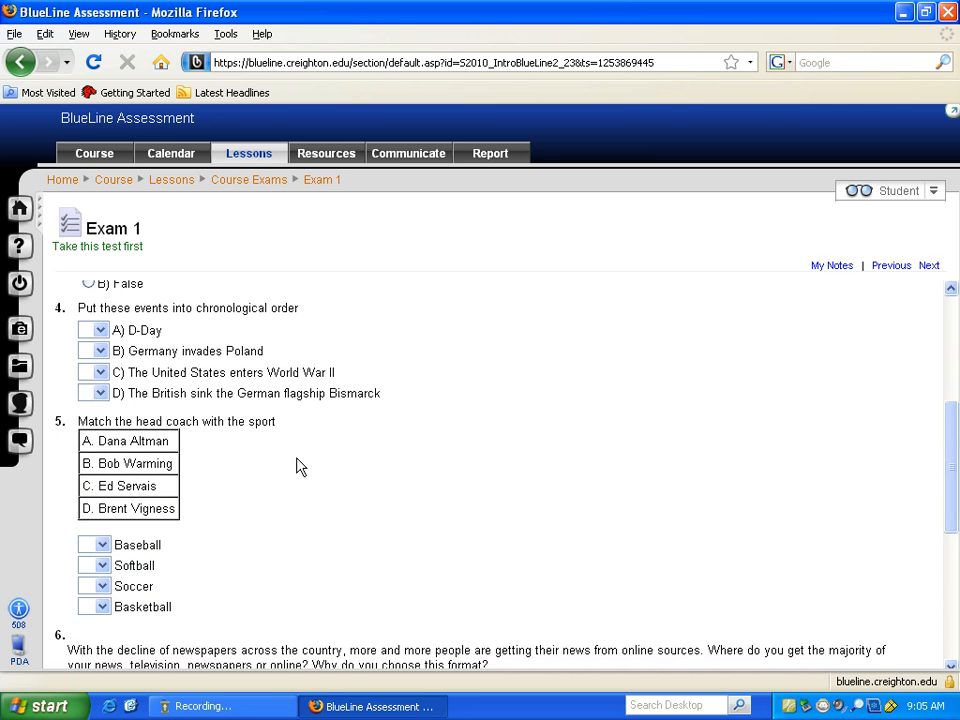
click(100, 351)
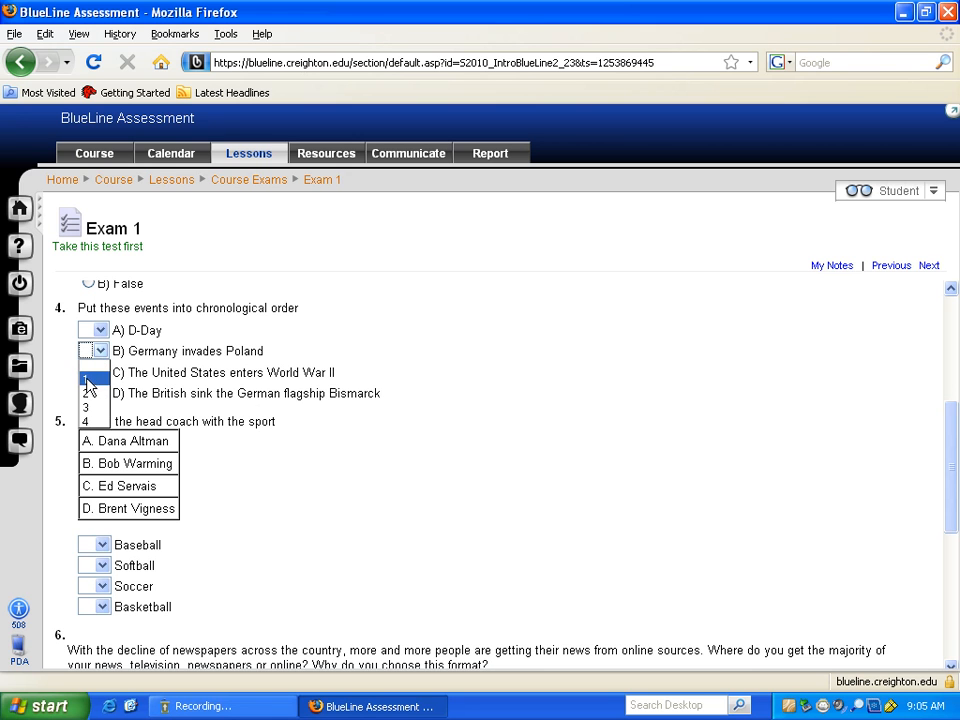
click(90, 380)
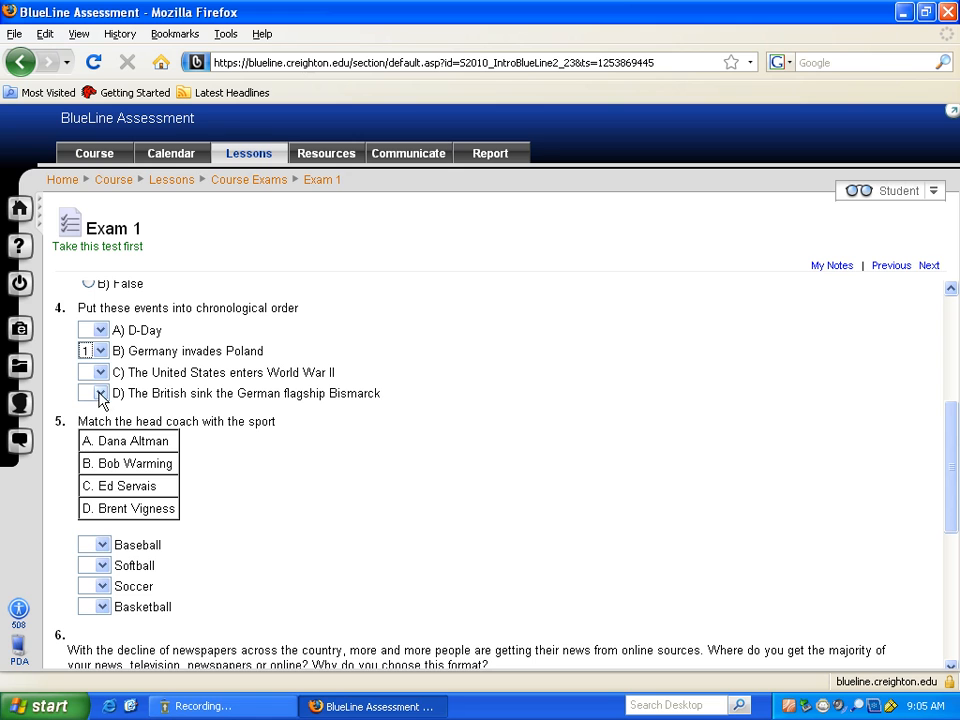
click(100, 394)
click(89, 435)
click(101, 376)
click(89, 424)
click(100, 331)
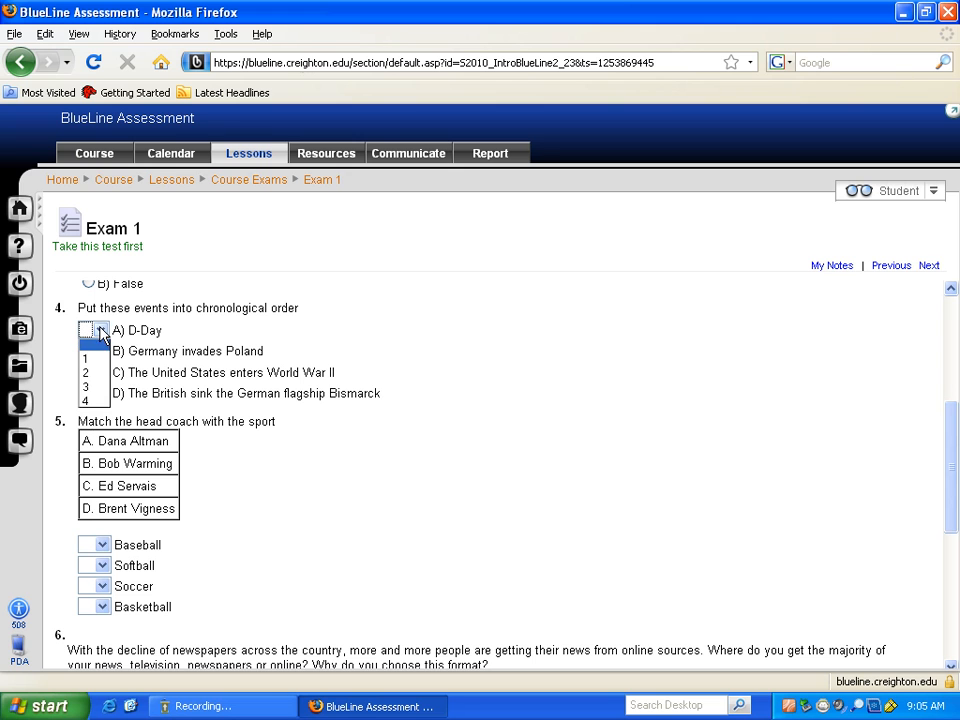
click(89, 401)
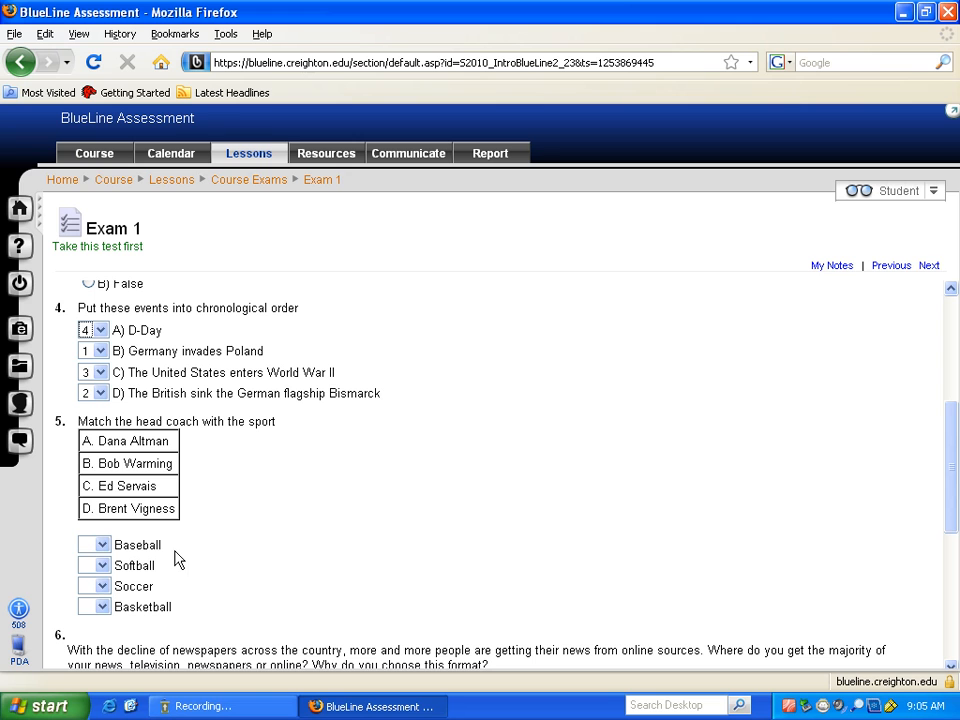
Match the coaches in question 5: Baseball C, Softball D, Soccer B, and Basketball A
click(101, 590)
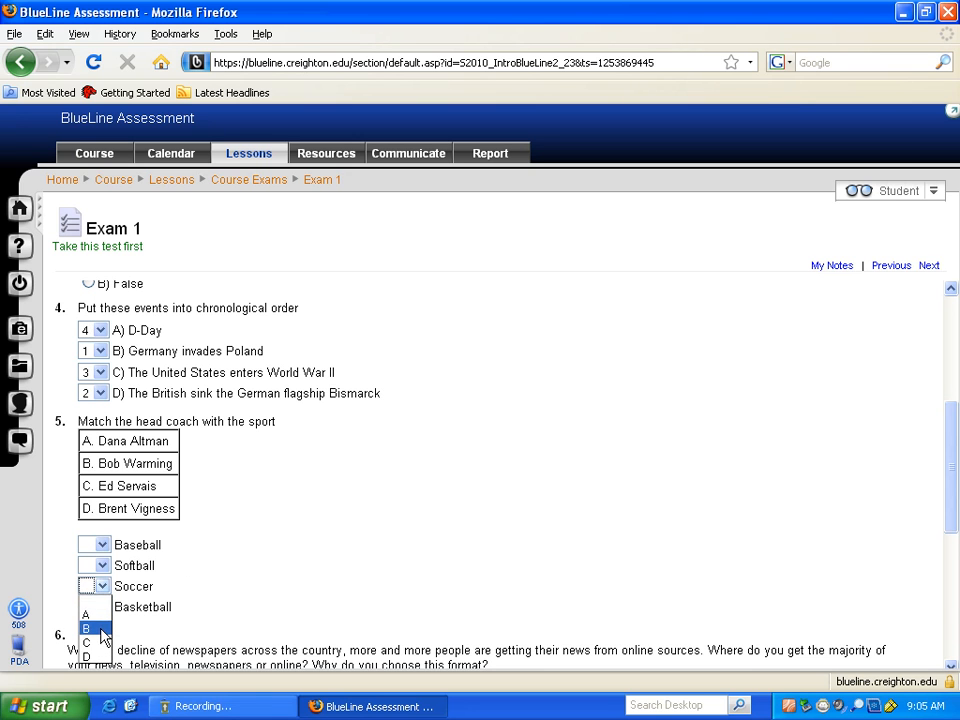
click(87, 628)
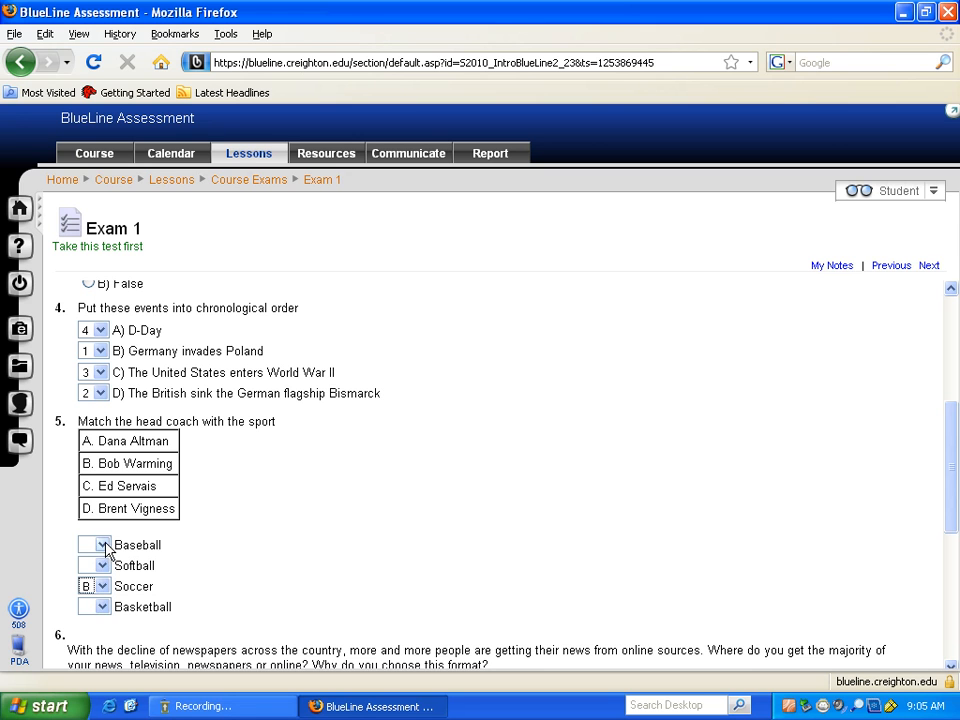
click(102, 545)
click(94, 601)
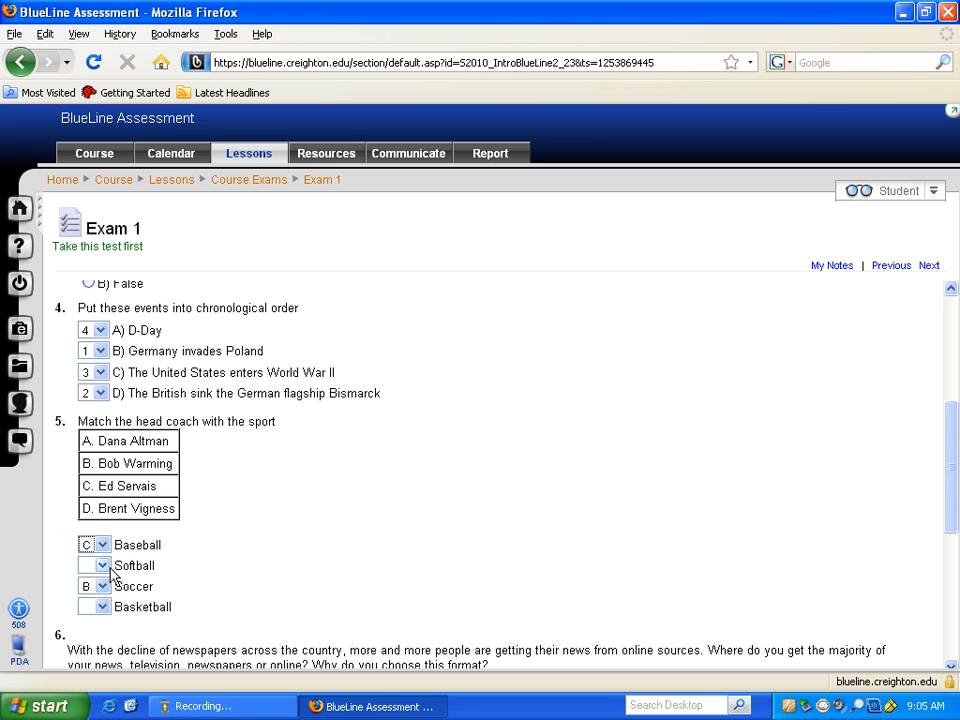
click(102, 607)
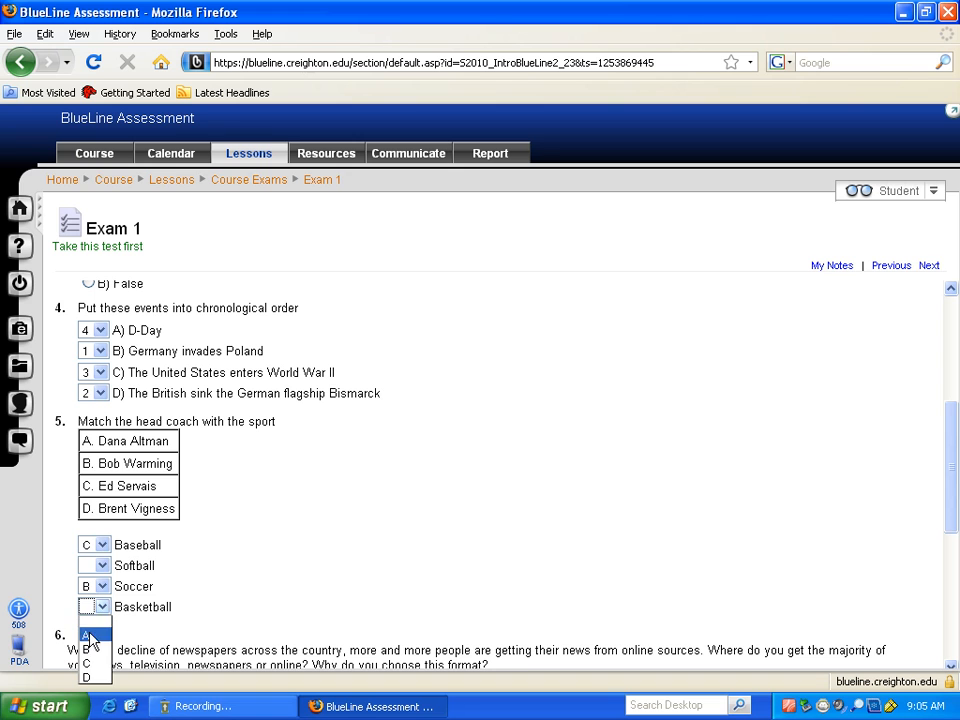
click(86, 634)
click(103, 566)
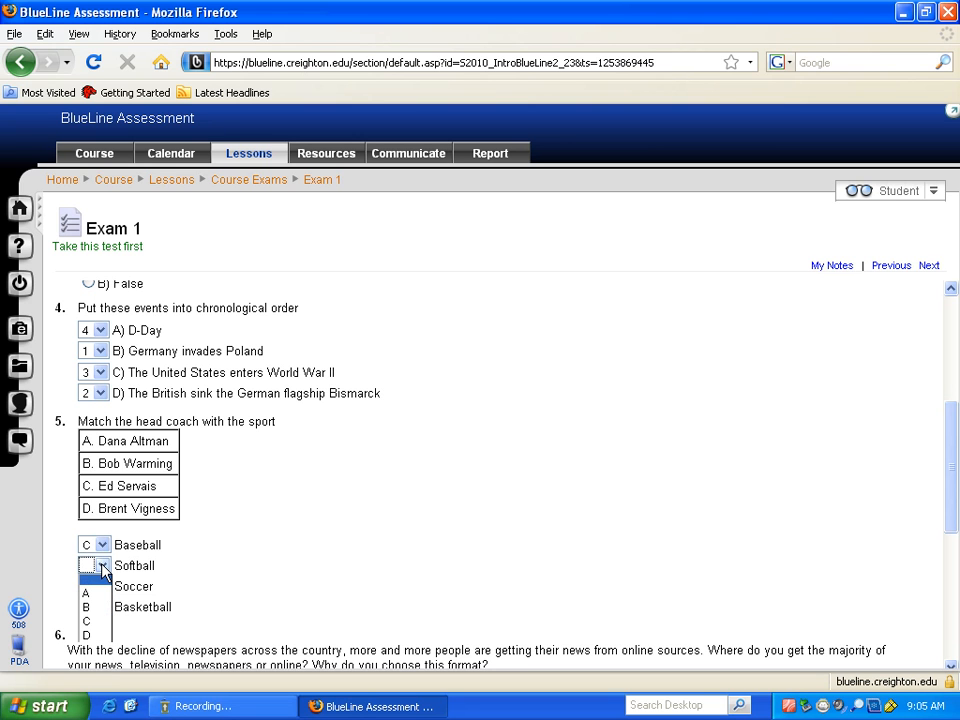
click(90, 635)
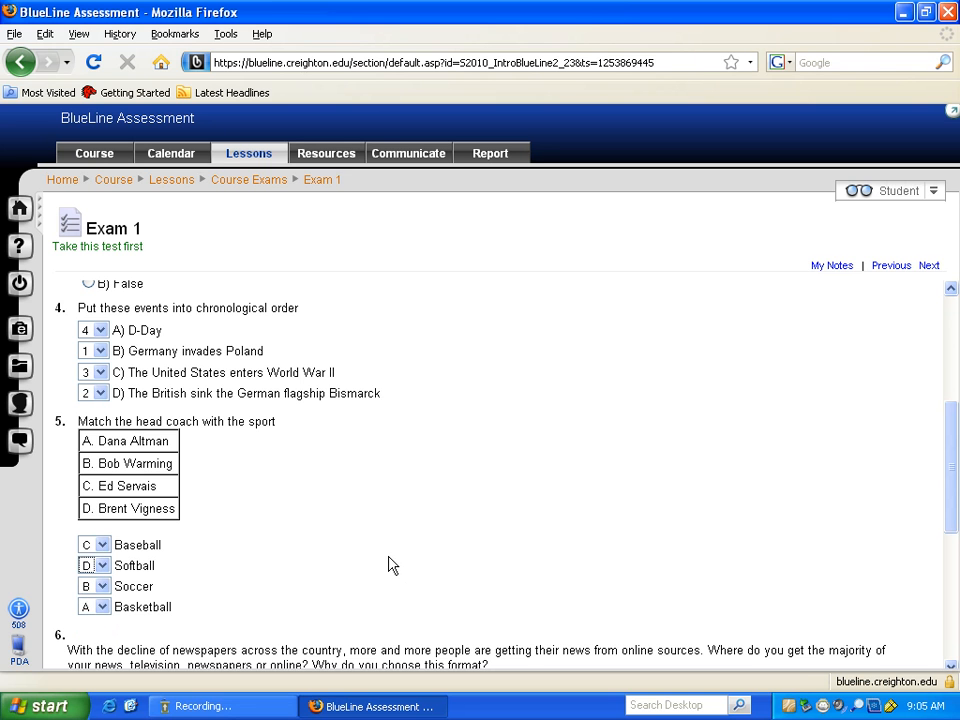
Answer question 6 with "online. The onion." and submit Exam 1, confirming the submission
drag(952, 516, 949, 628)
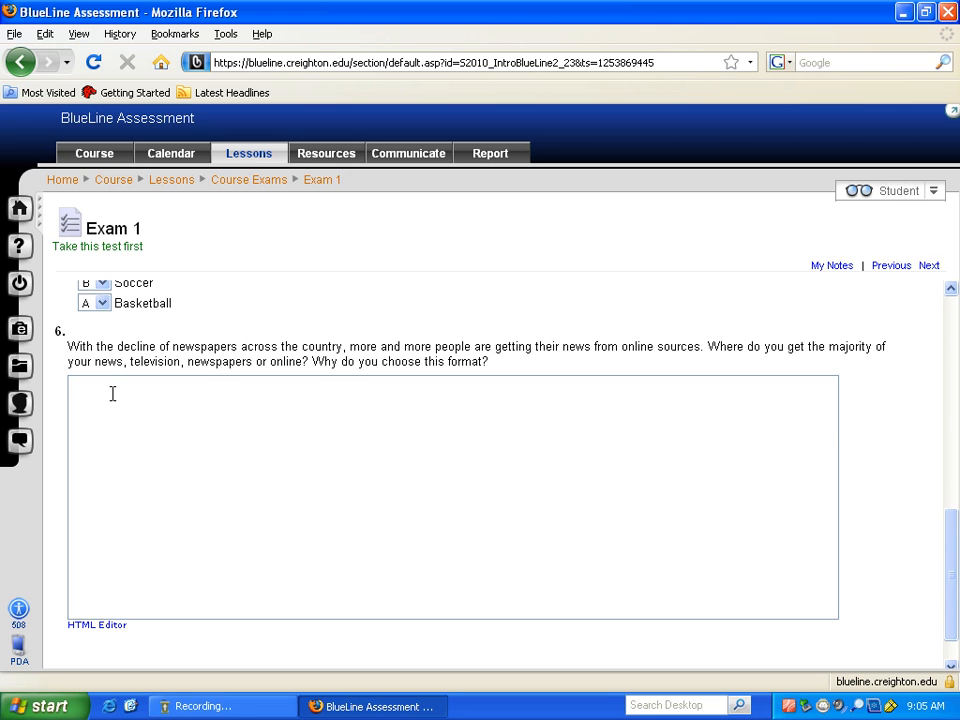
text(nline. The onion.)
drag(953, 617, 945, 656)
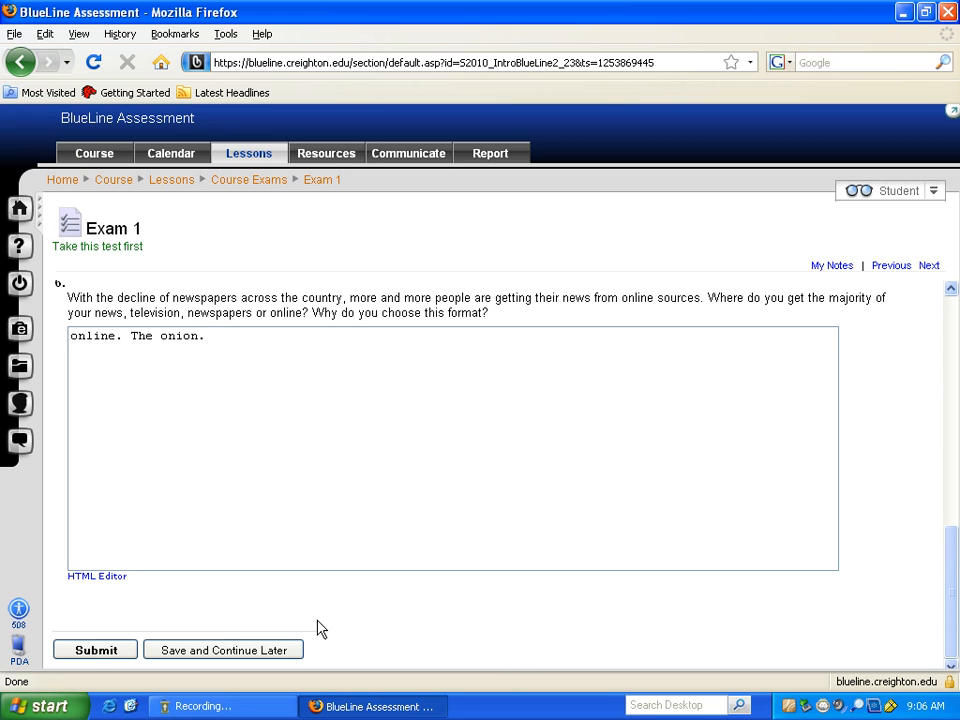
click(95, 652)
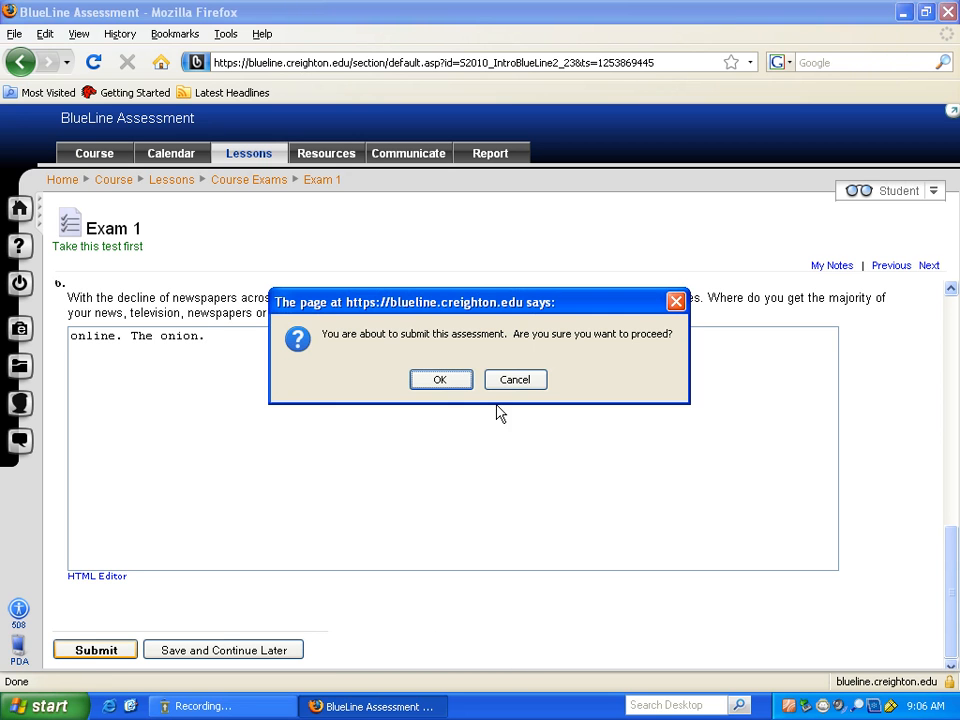
click(439, 382)
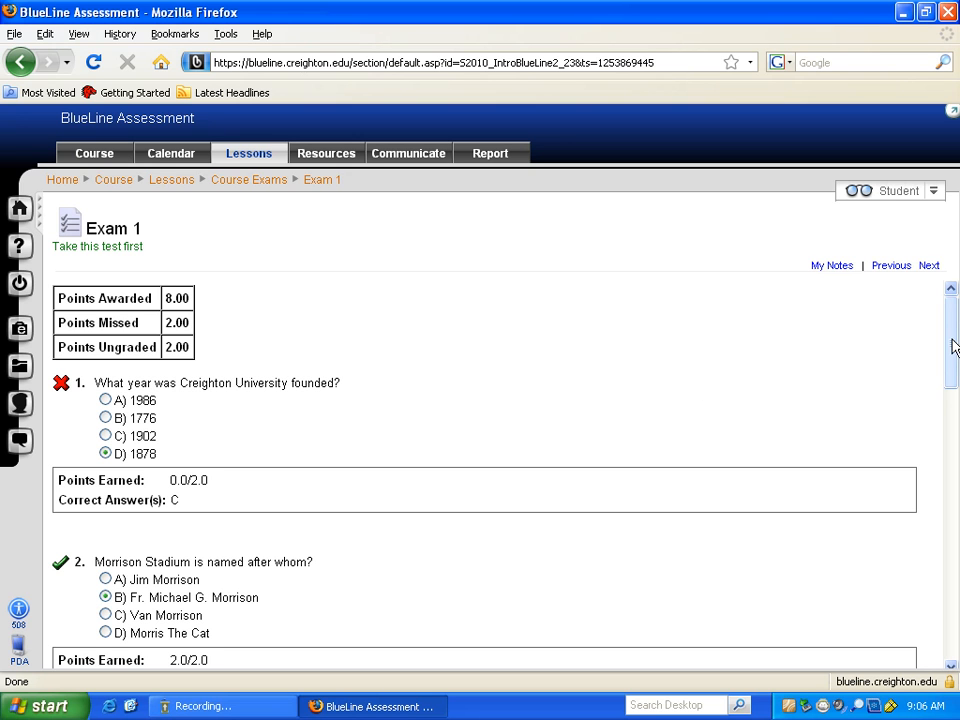
Review the graded Exam 1 answers through question 6, and return to the Course Exams folder
drag(950, 345, 948, 606)
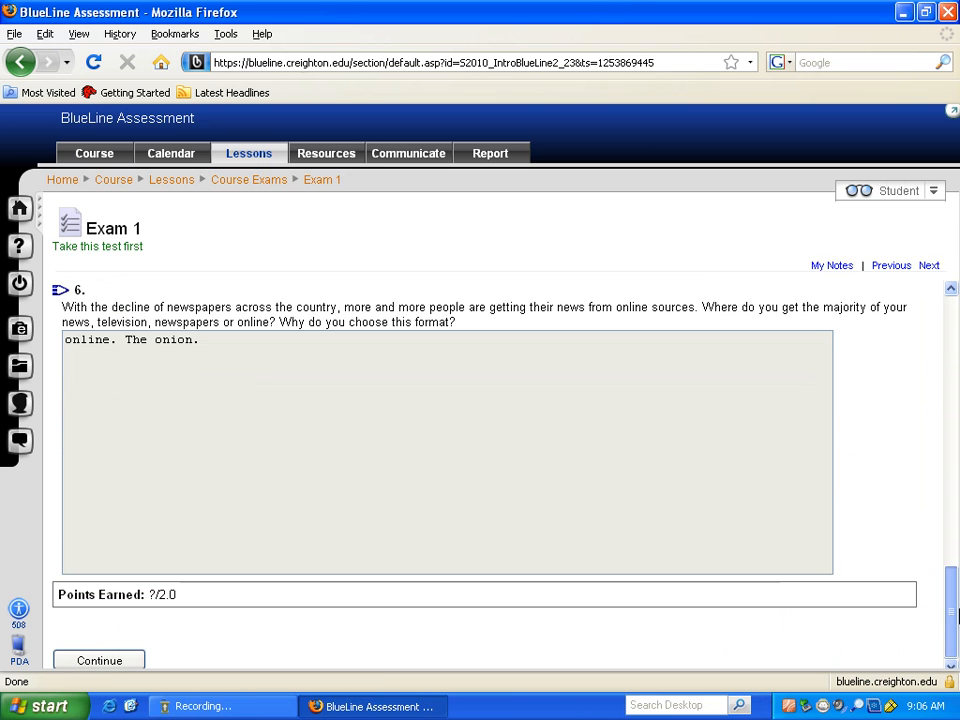
click(106, 662)
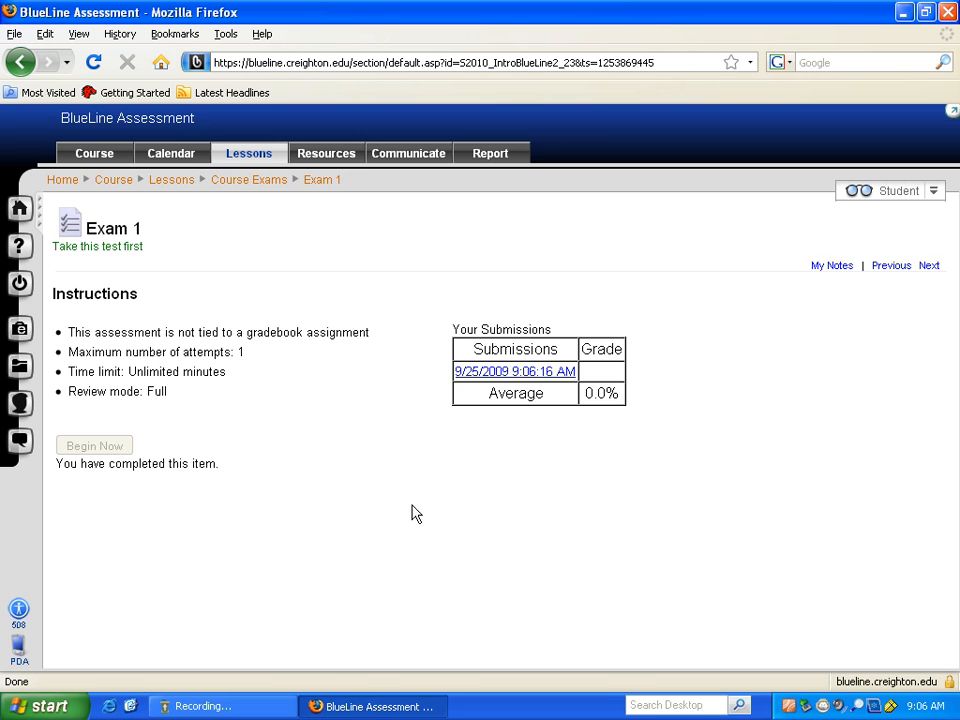
click(70, 230)
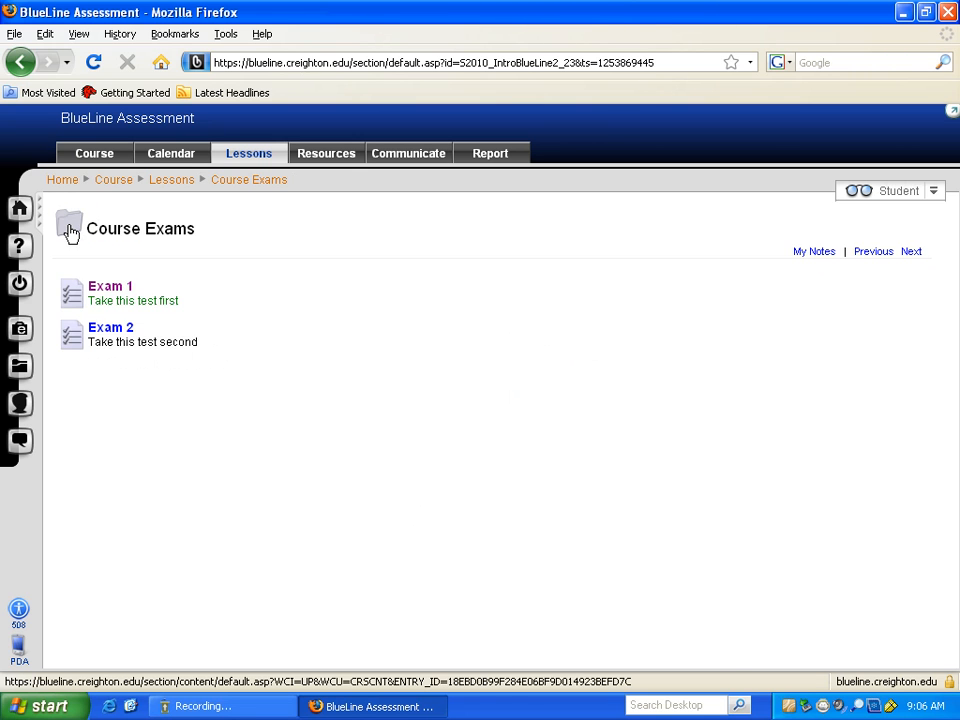
Open Exam 2 and begin the timed exam, continuing past the time limit notice
click(122, 329)
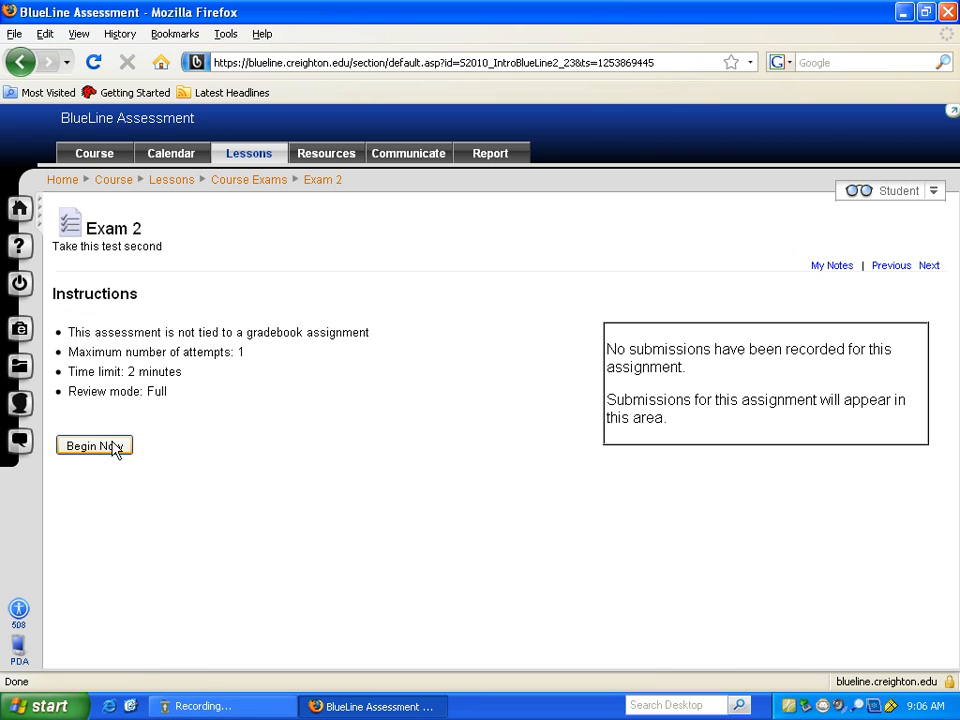
click(96, 448)
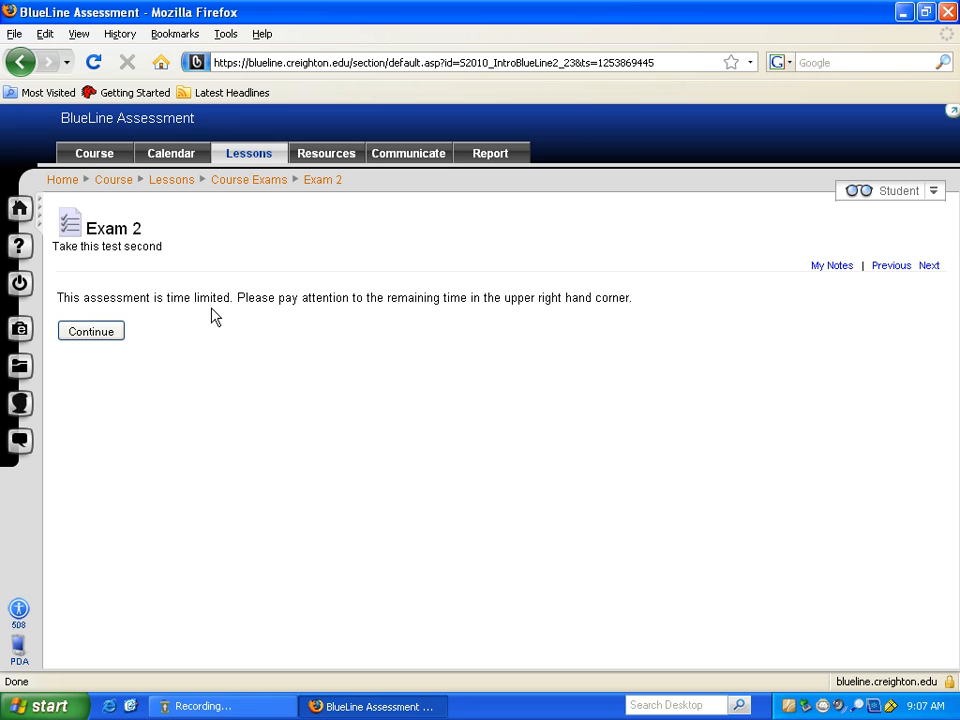
click(94, 332)
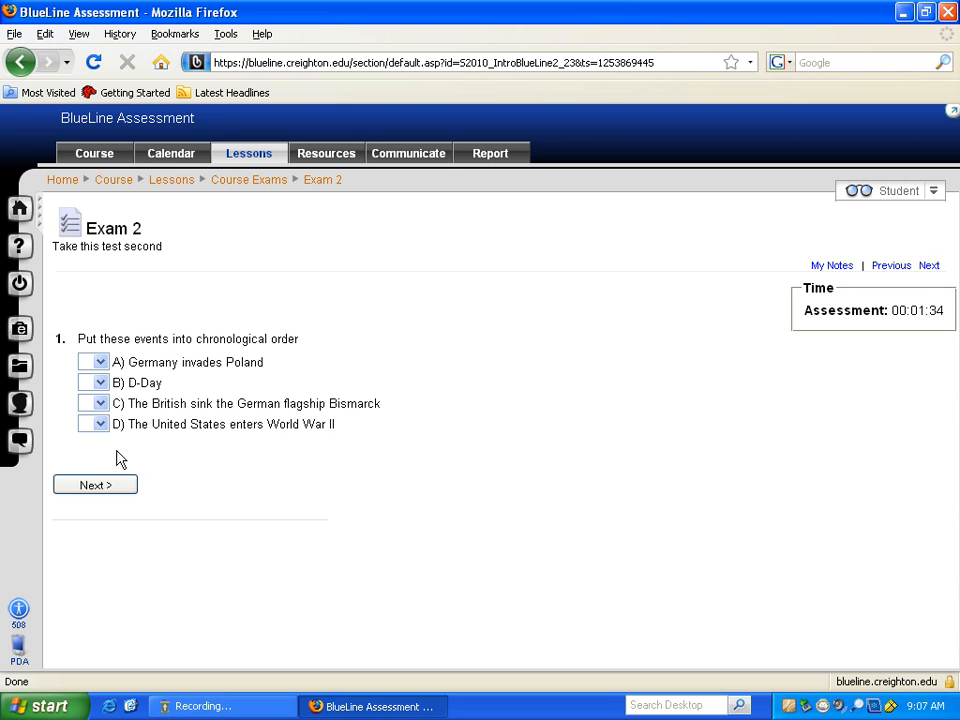
Order Exam 2's events as Germany invades Poland 1, Bismarck sinking 2, United States enters World War II 3, D-Day 4, and advance to question 2
click(101, 363)
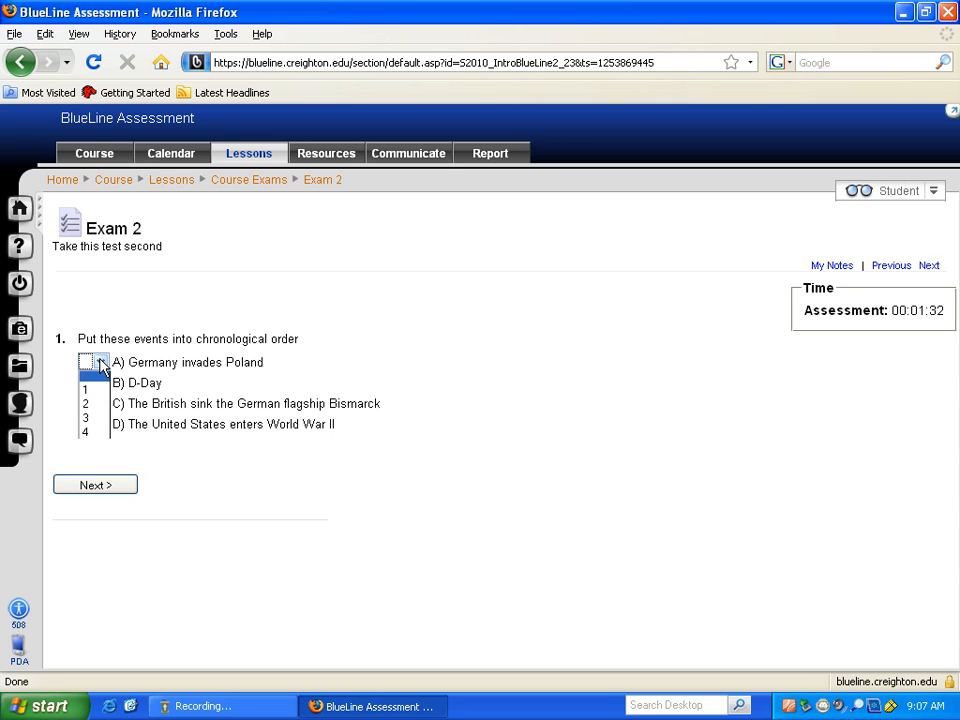
click(97, 389)
click(101, 383)
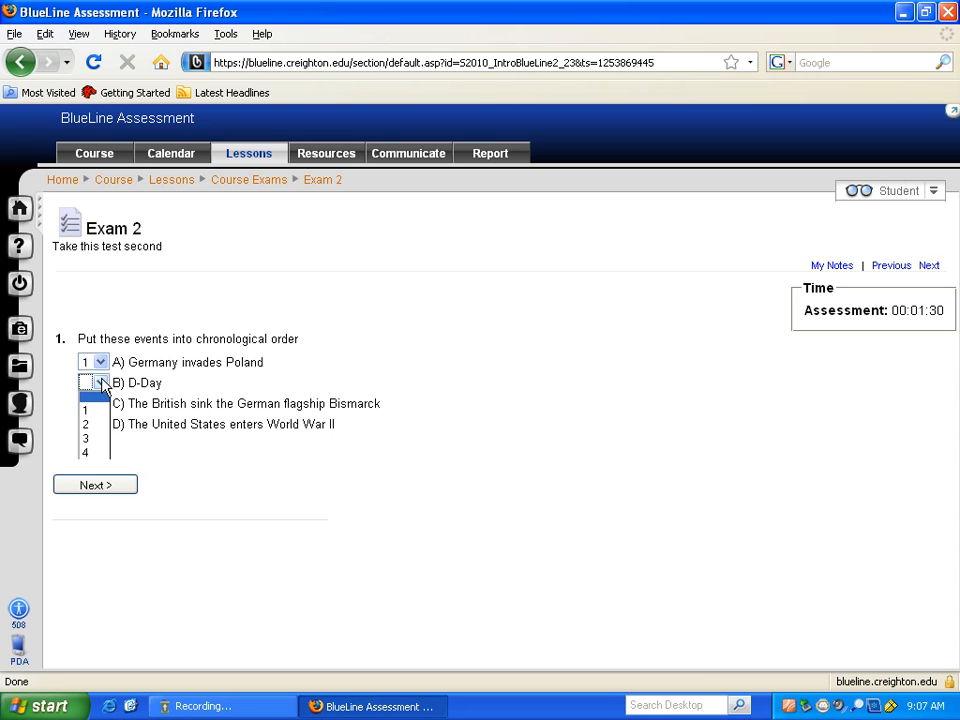
click(97, 455)
click(100, 403)
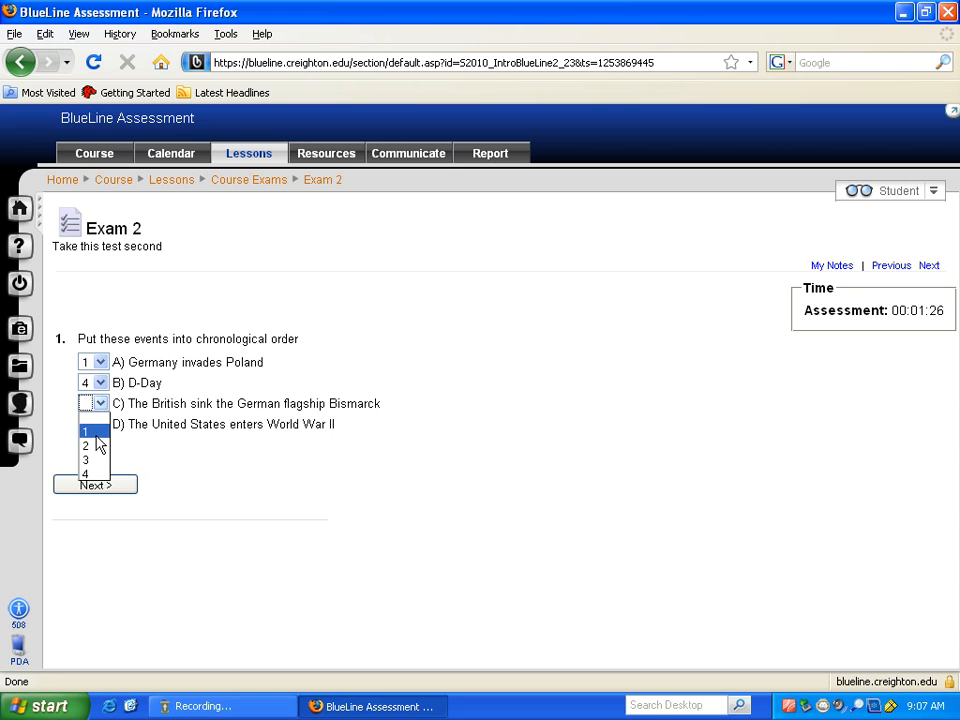
click(97, 445)
click(100, 424)
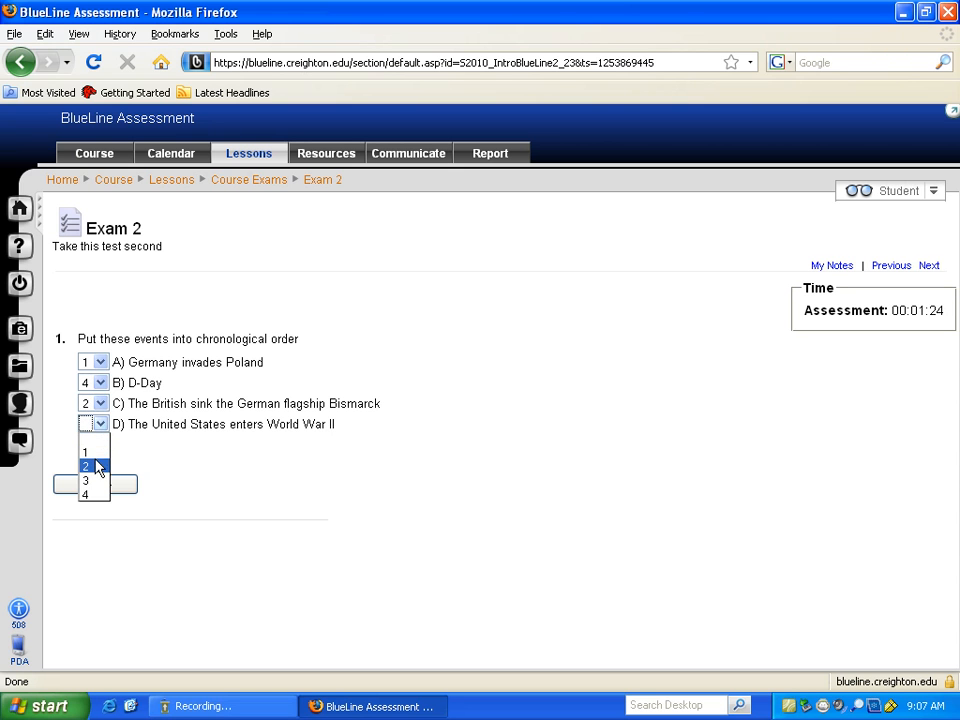
click(95, 480)
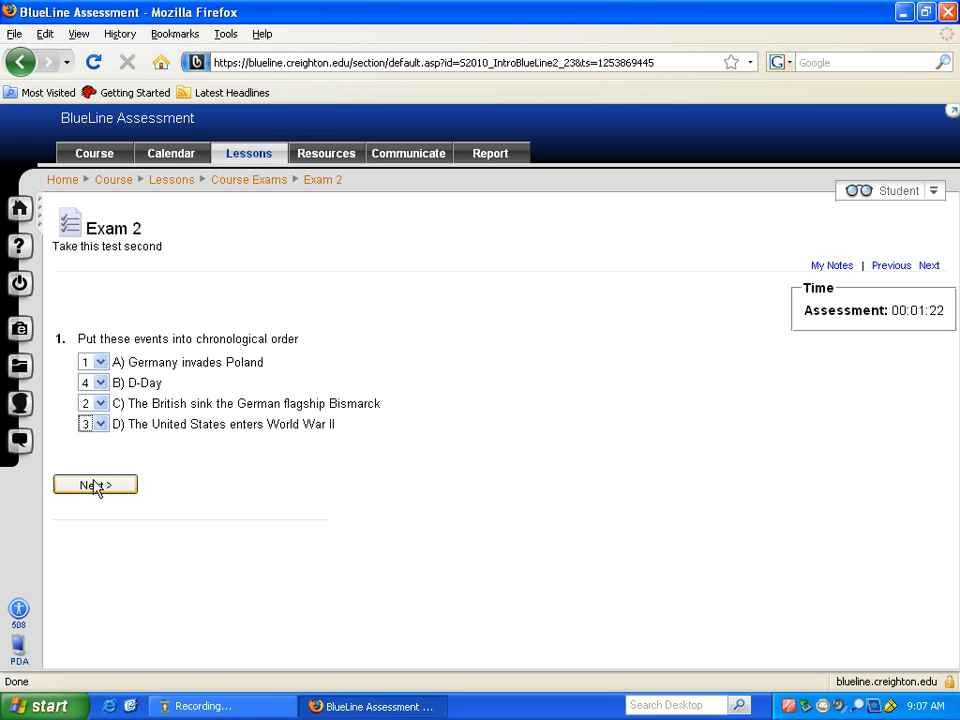
click(97, 486)
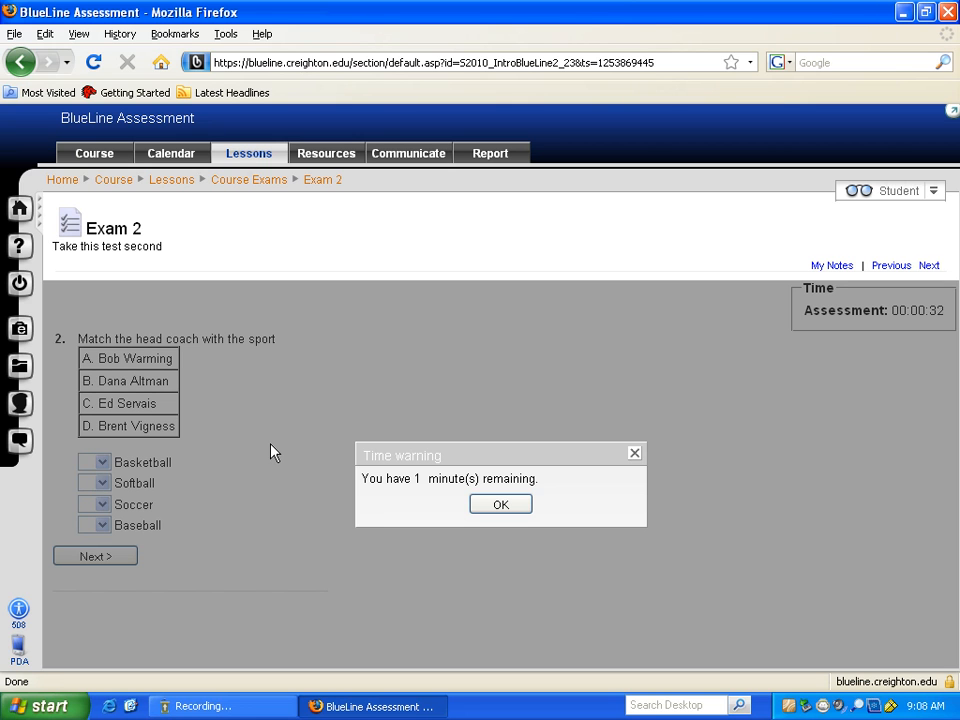
Match question 2's sports as Basketball B, Softball D, Soccer A, Baseball C, and advance to question 3
click(494, 506)
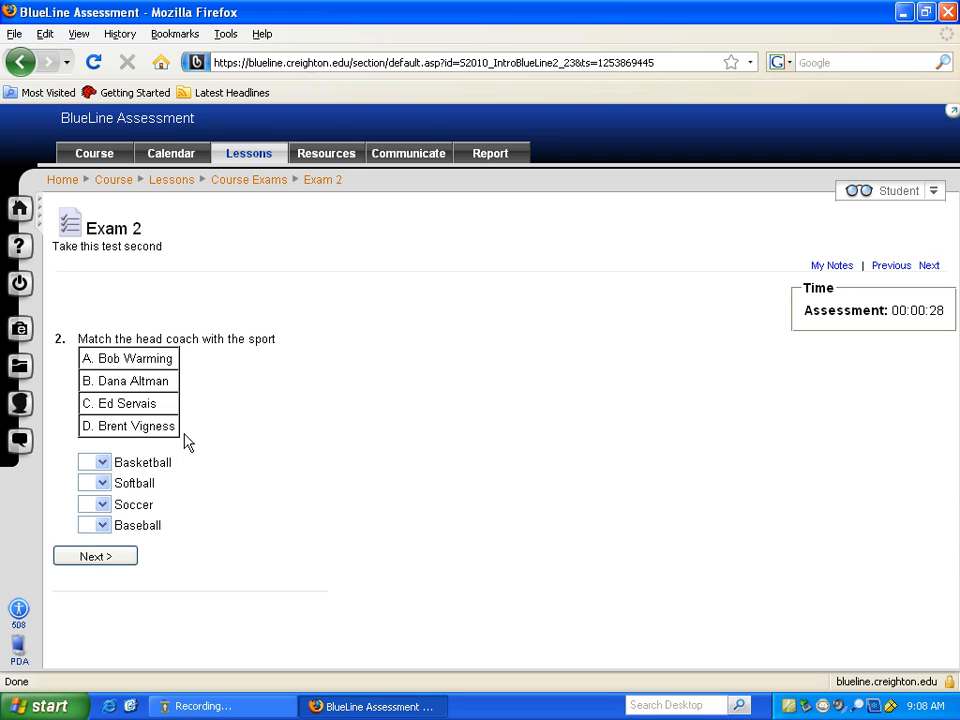
click(102, 464)
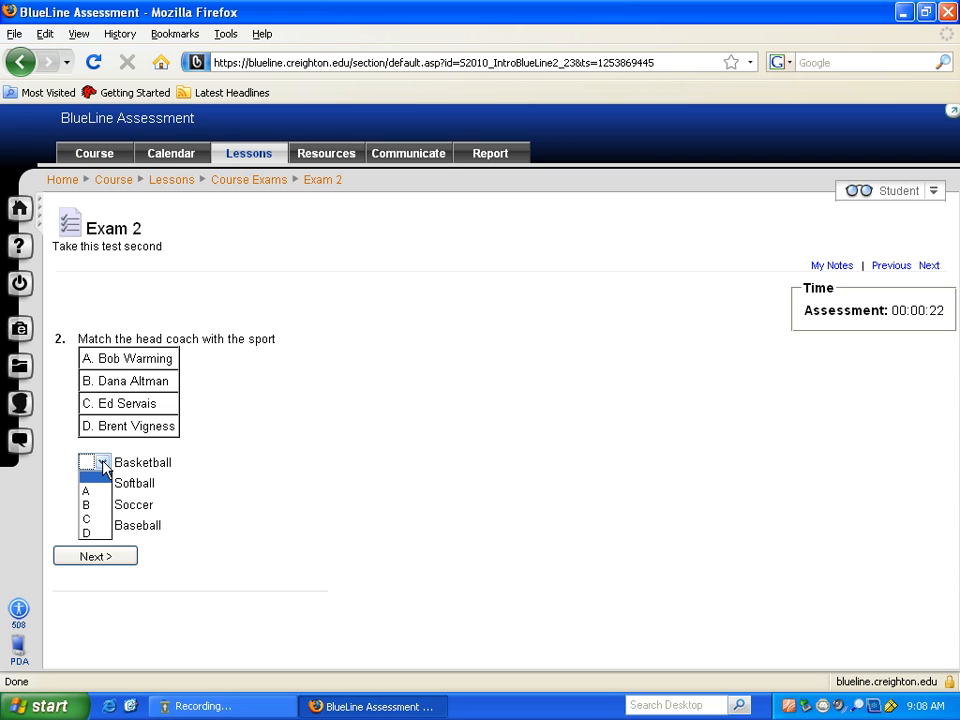
click(100, 505)
click(103, 483)
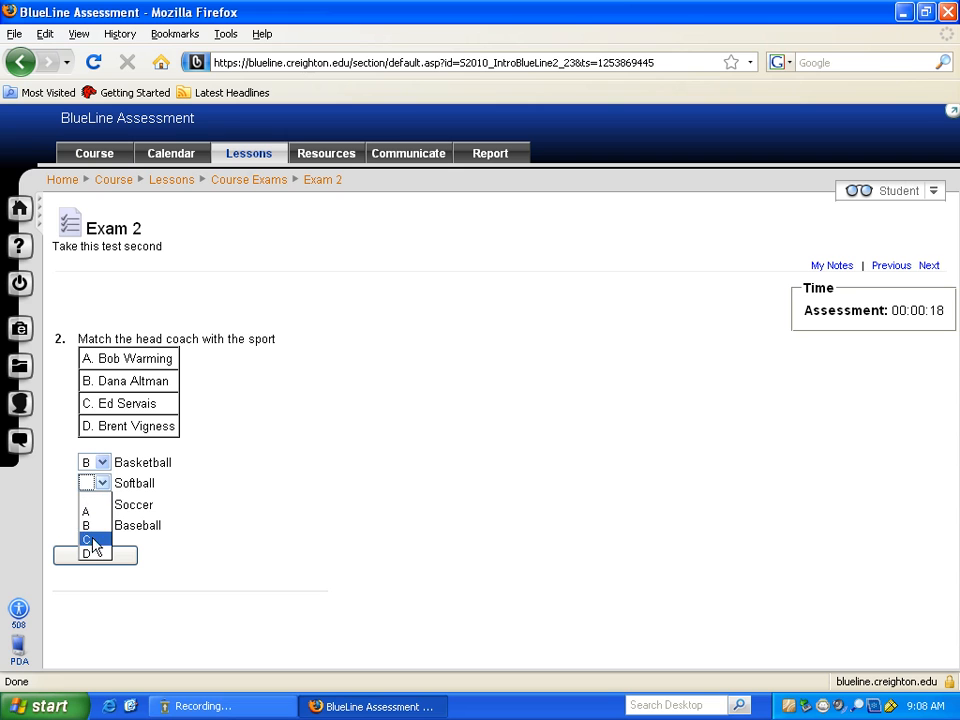
click(97, 555)
click(102, 505)
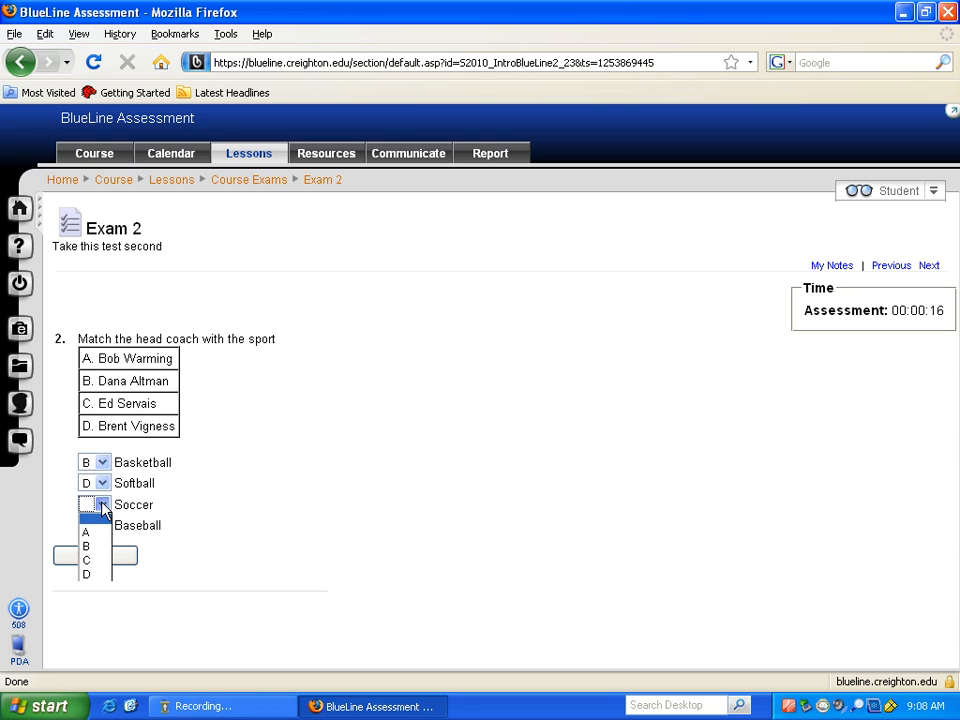
click(95, 533)
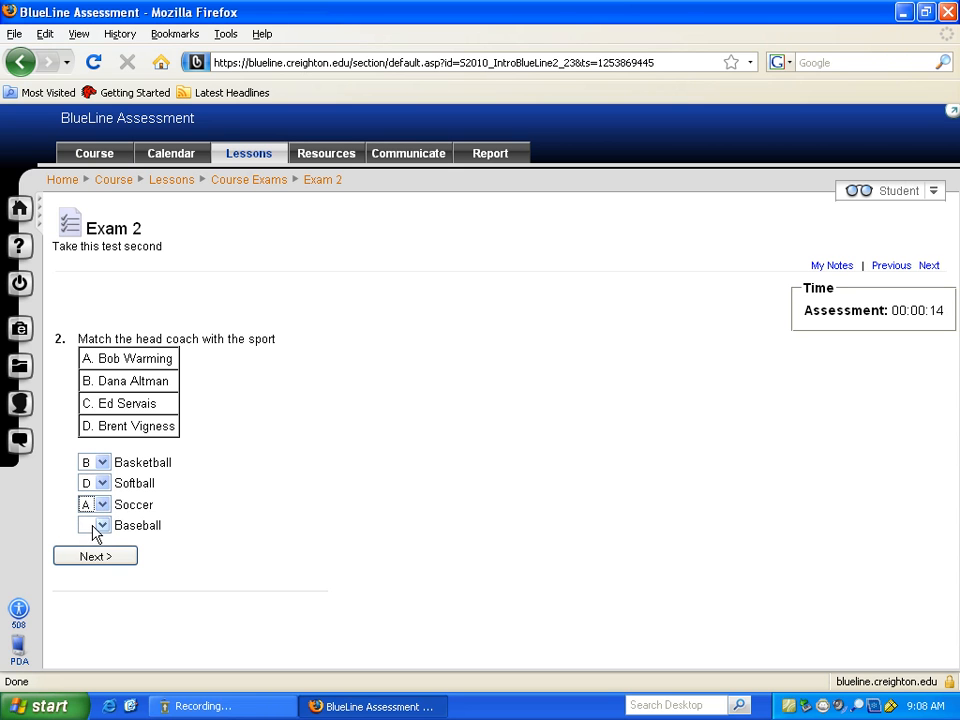
click(102, 526)
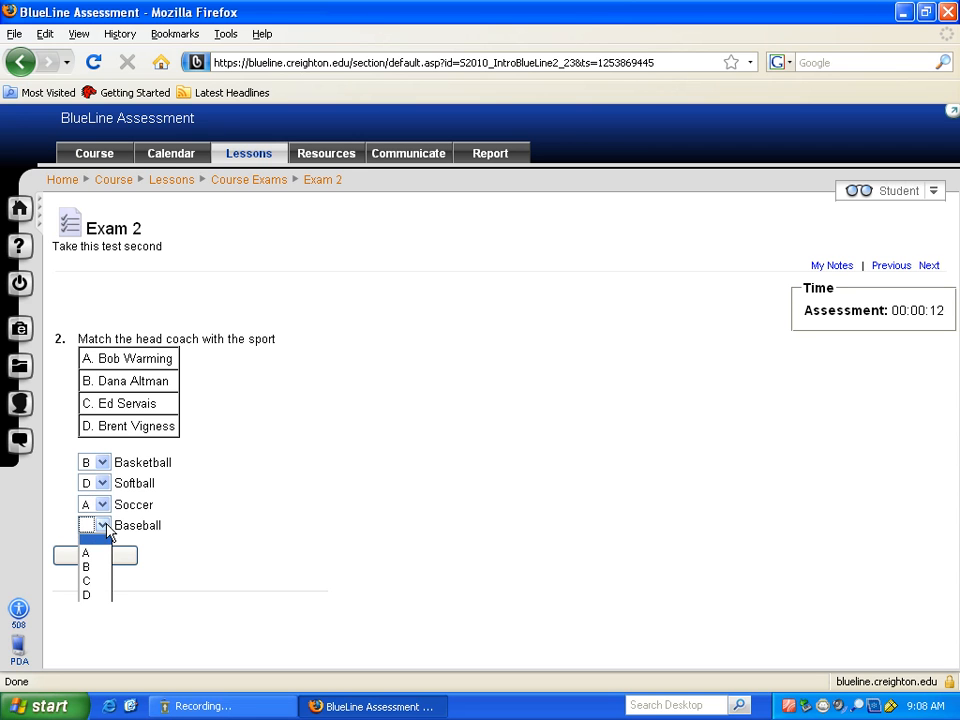
click(90, 581)
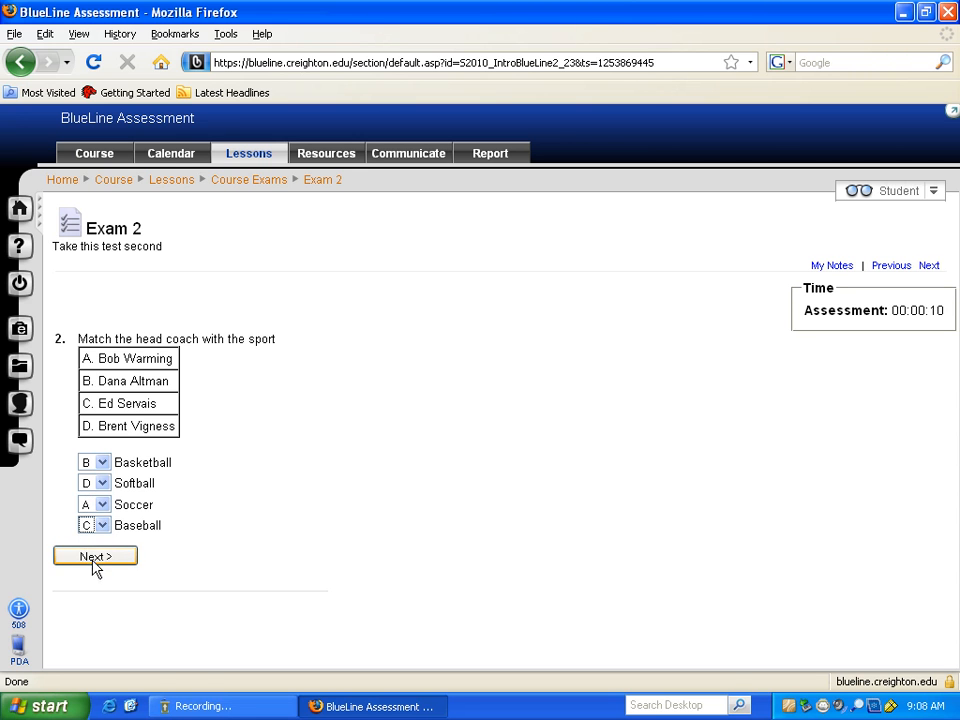
click(93, 558)
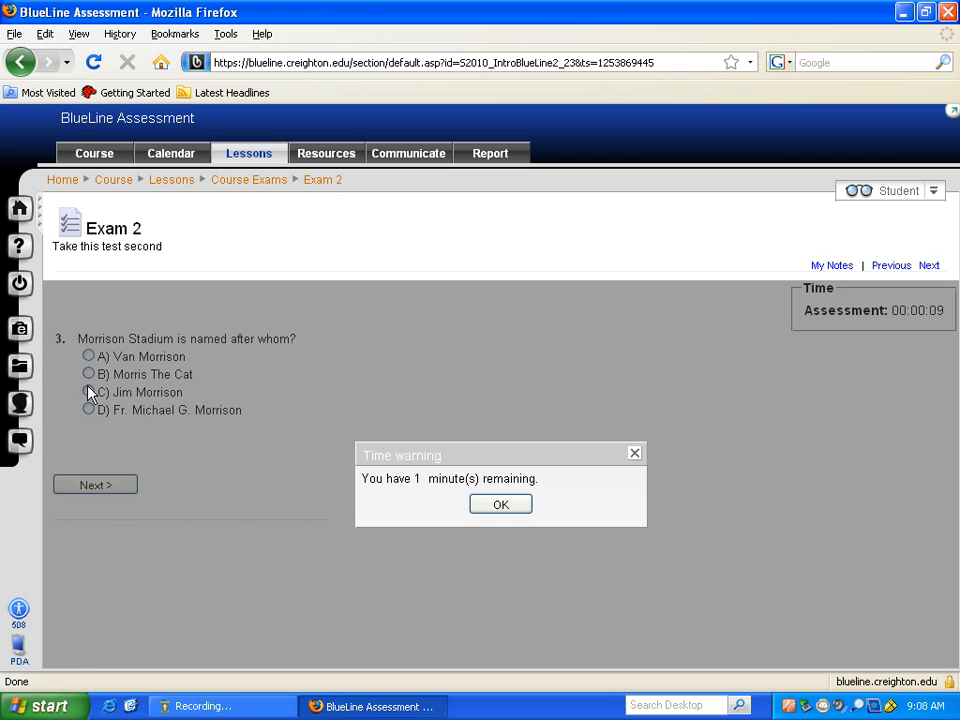
Answer question 3 about Morrison Stadium with choice D, advance to question 4, and dismiss the time warnings
click(493, 506)
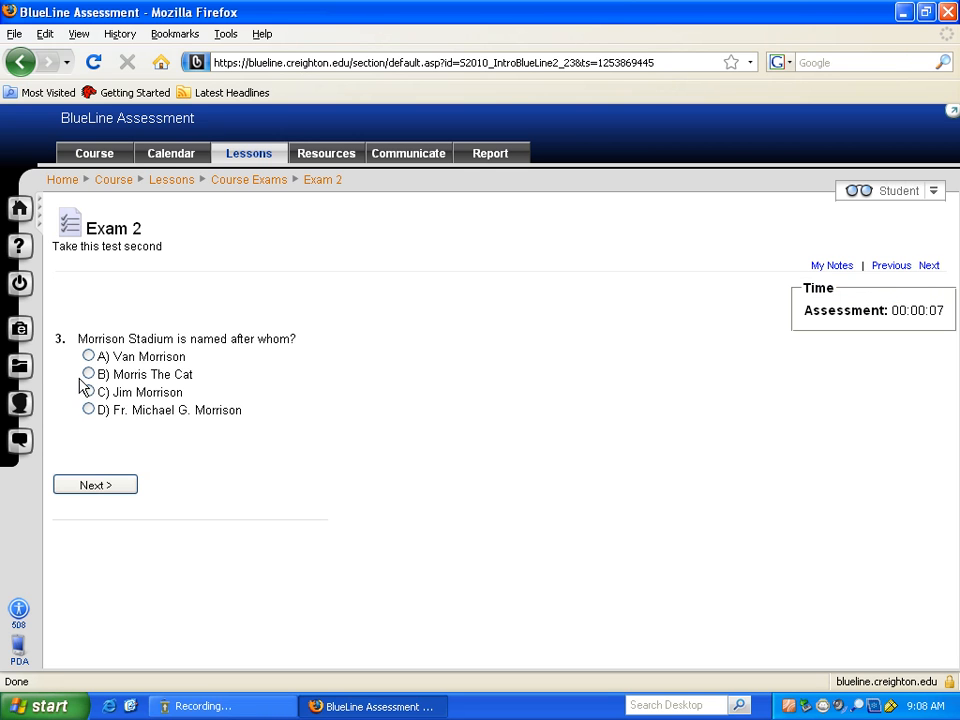
click(88, 410)
click(99, 487)
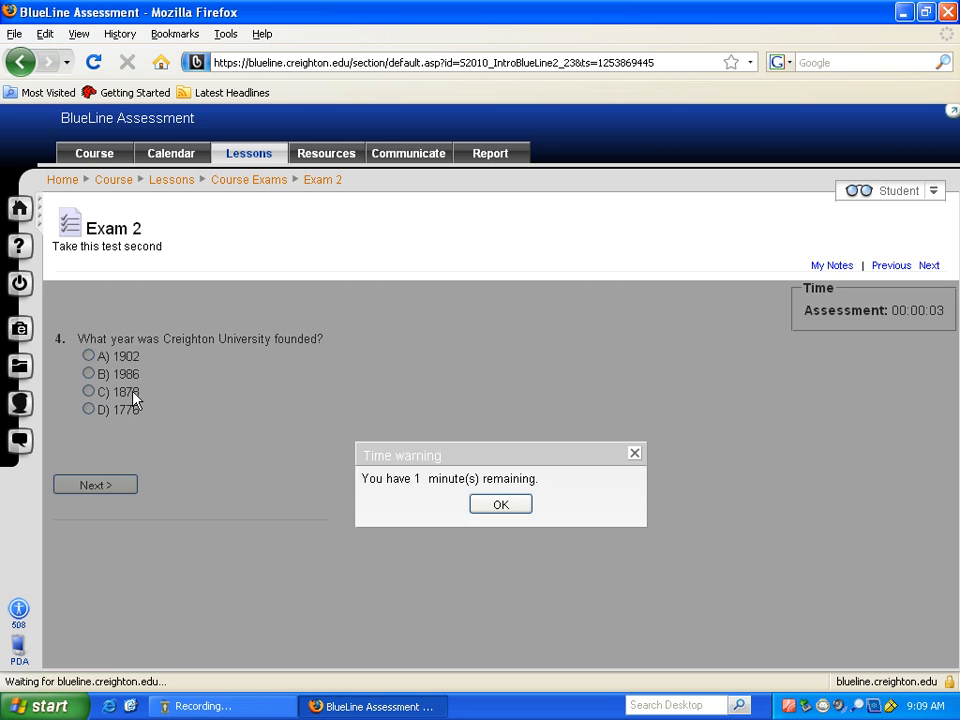
click(496, 505)
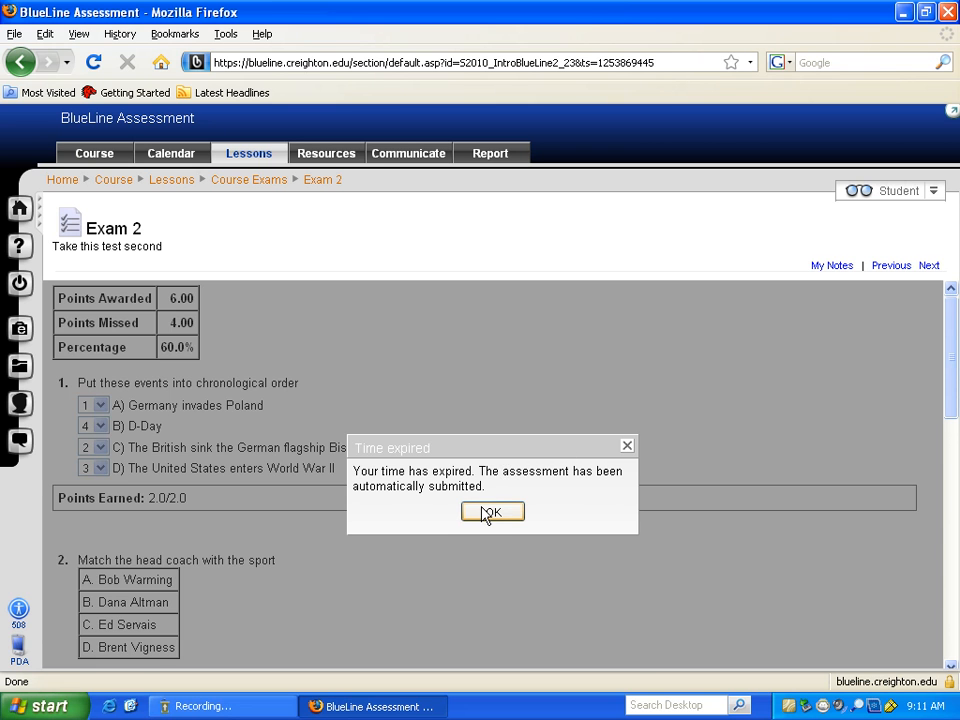
Review the graded Exam 2 answers, reopen the submission from the exam's start page, and return to the Course Exams folder
click(487, 513)
scroll(560, 500, down, 10)
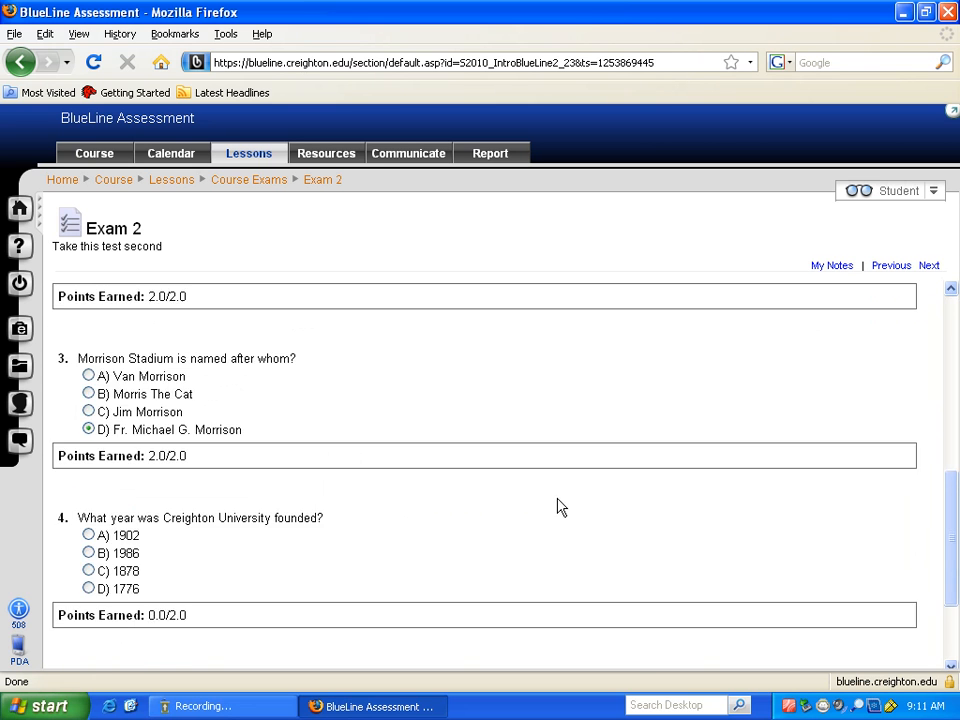
click(117, 662)
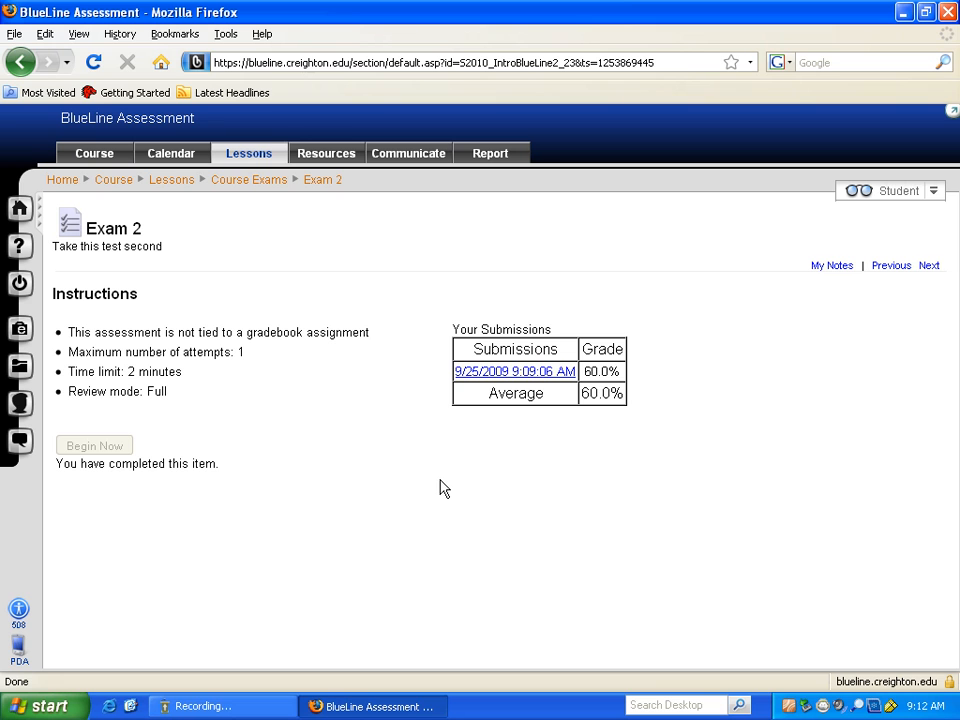
click(512, 375)
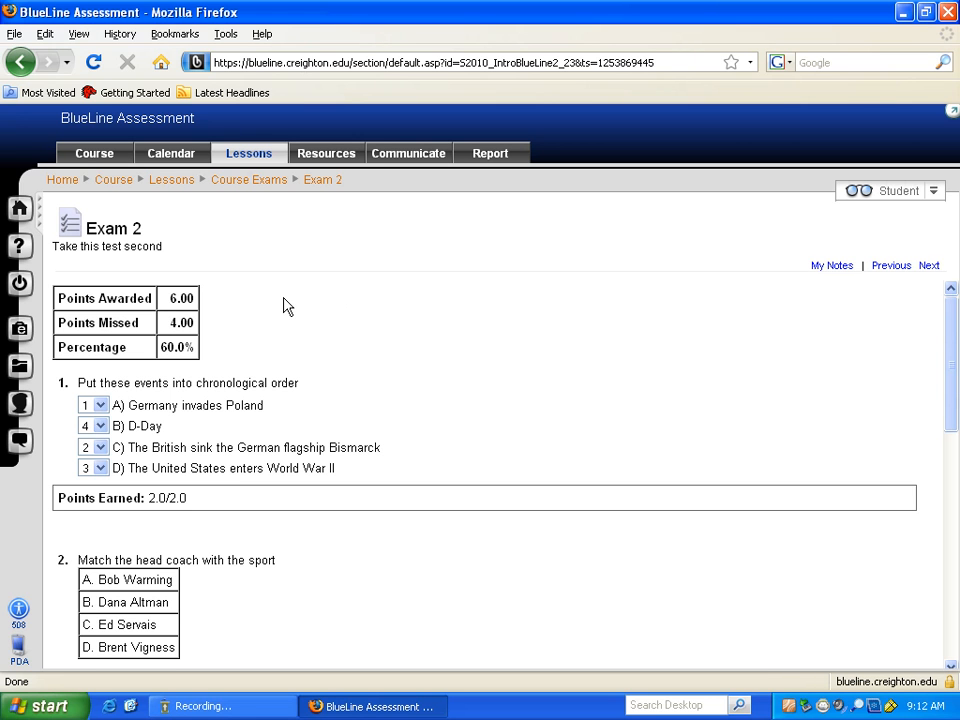
click(70, 226)
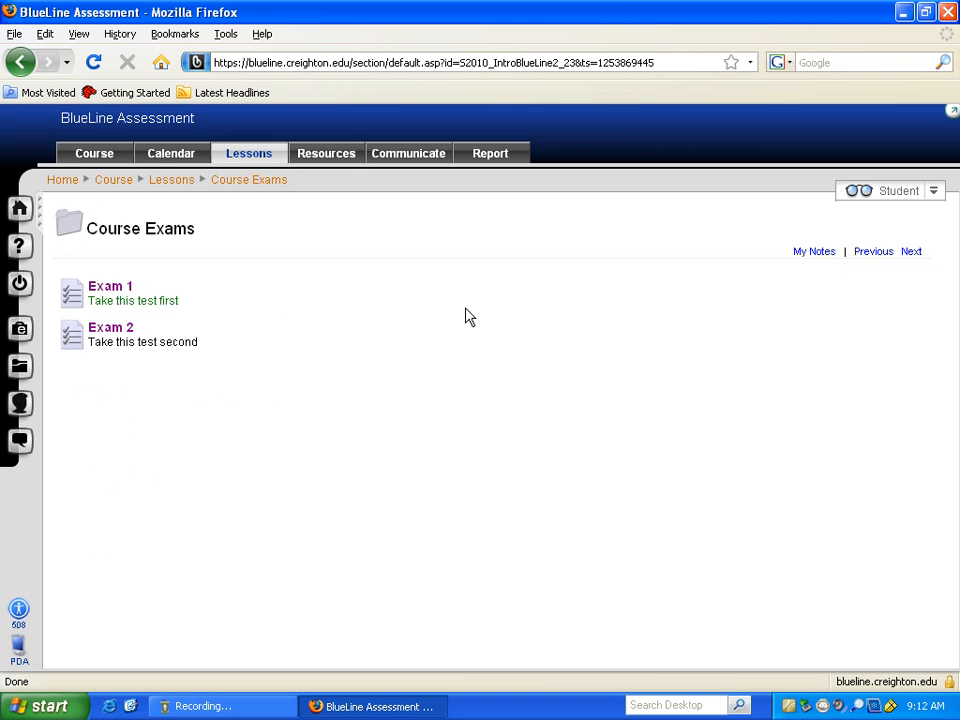
End the student preview and open the Course Exams folder in Lessons with editing rights
click(851, 194)
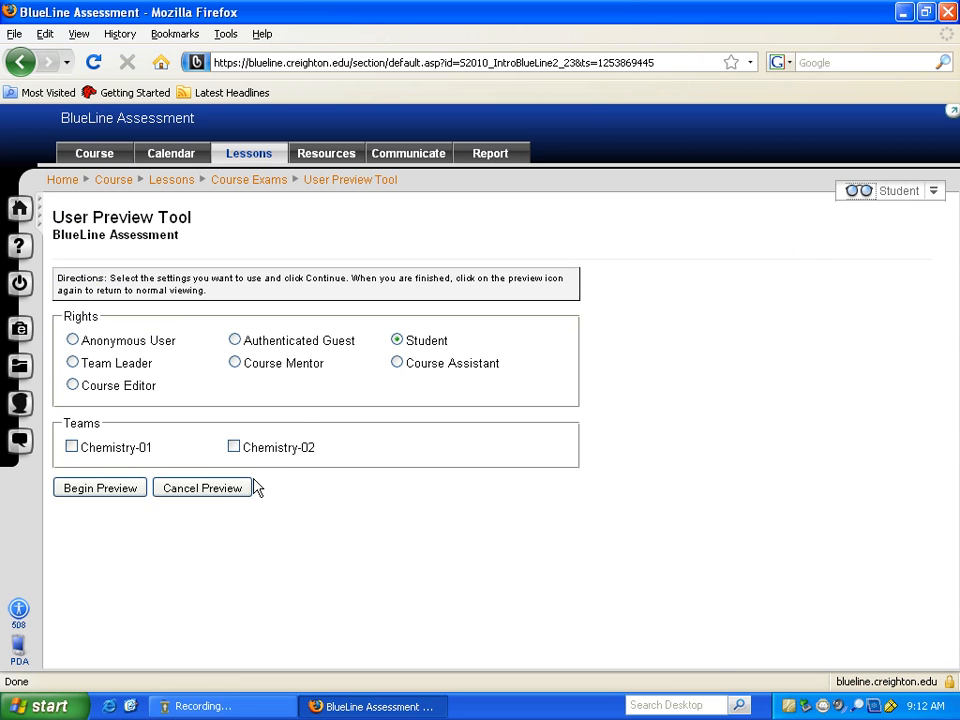
click(219, 494)
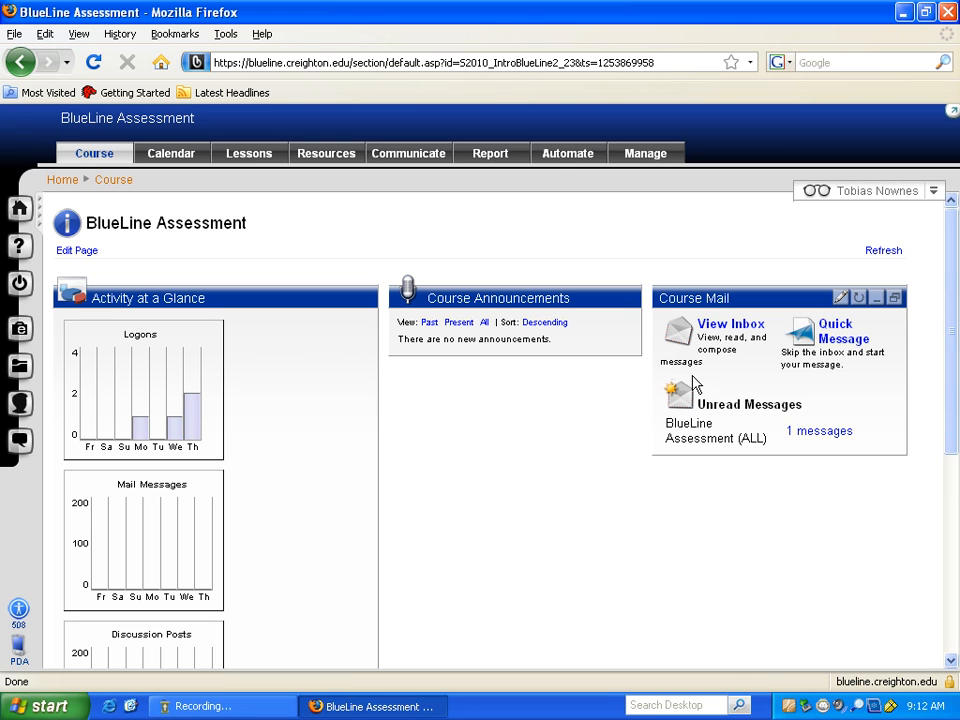
click(251, 157)
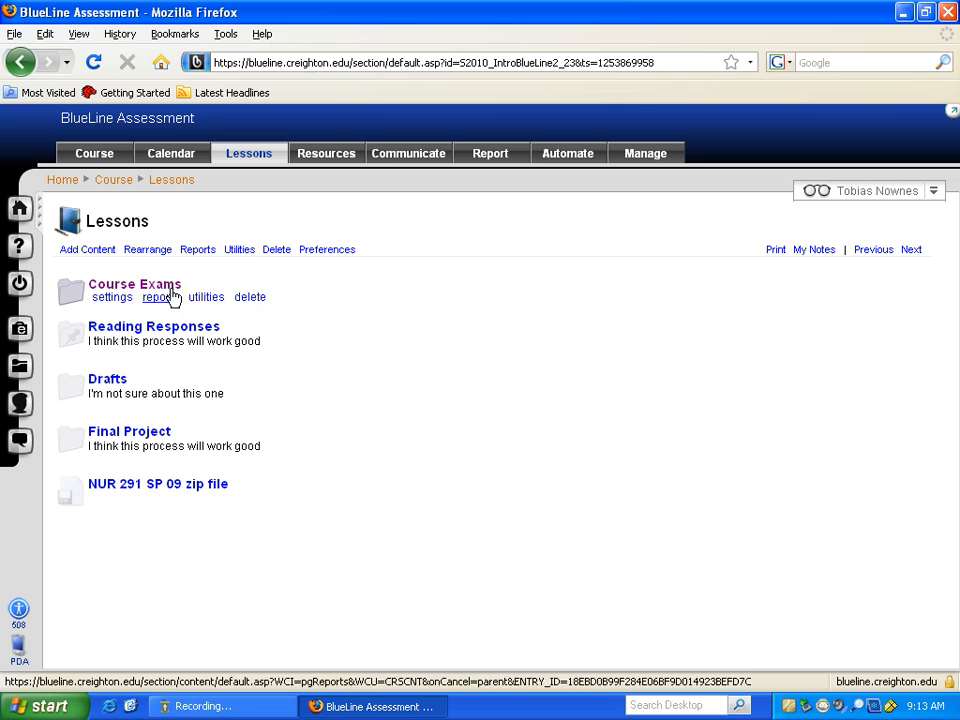
click(135, 285)
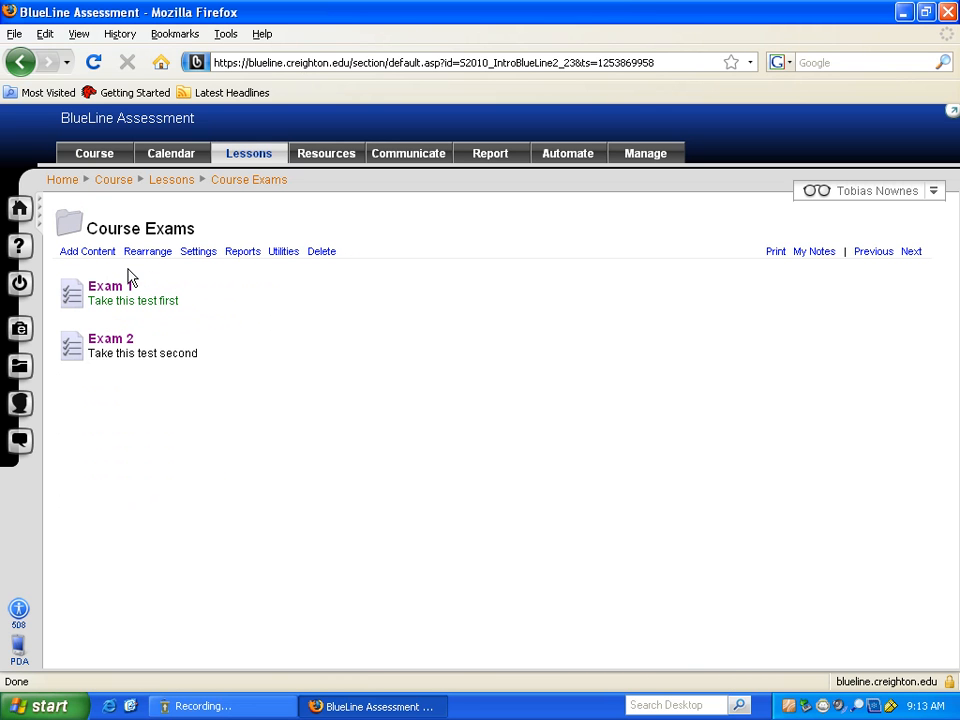
Create a new assessment in the Course Exams folder and title it "Exam 3"
click(90, 255)
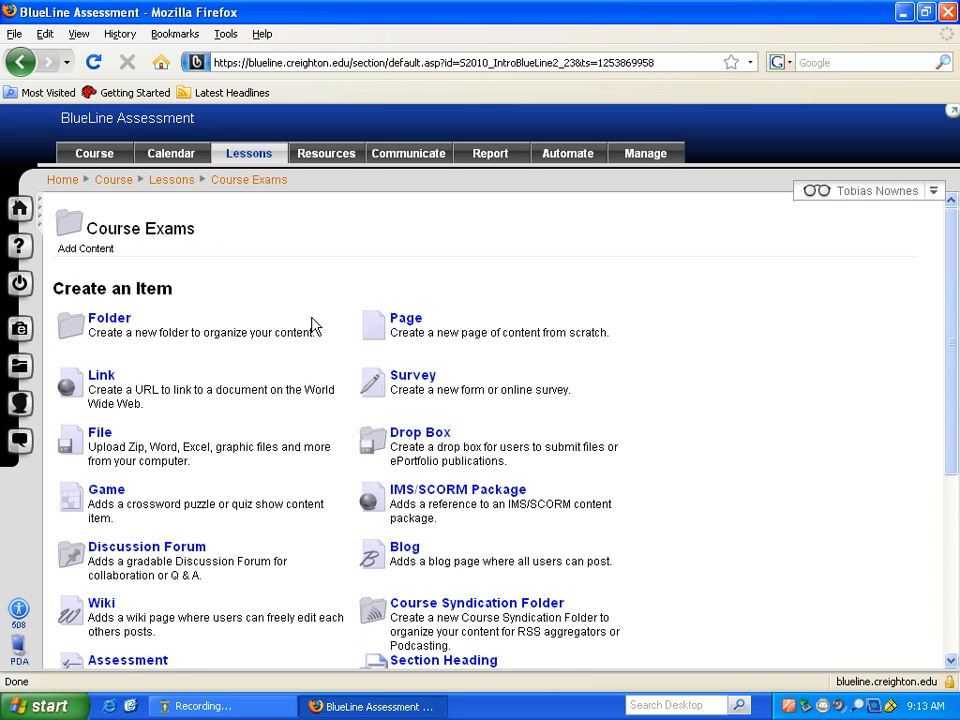
scroll(310, 400, down, 4)
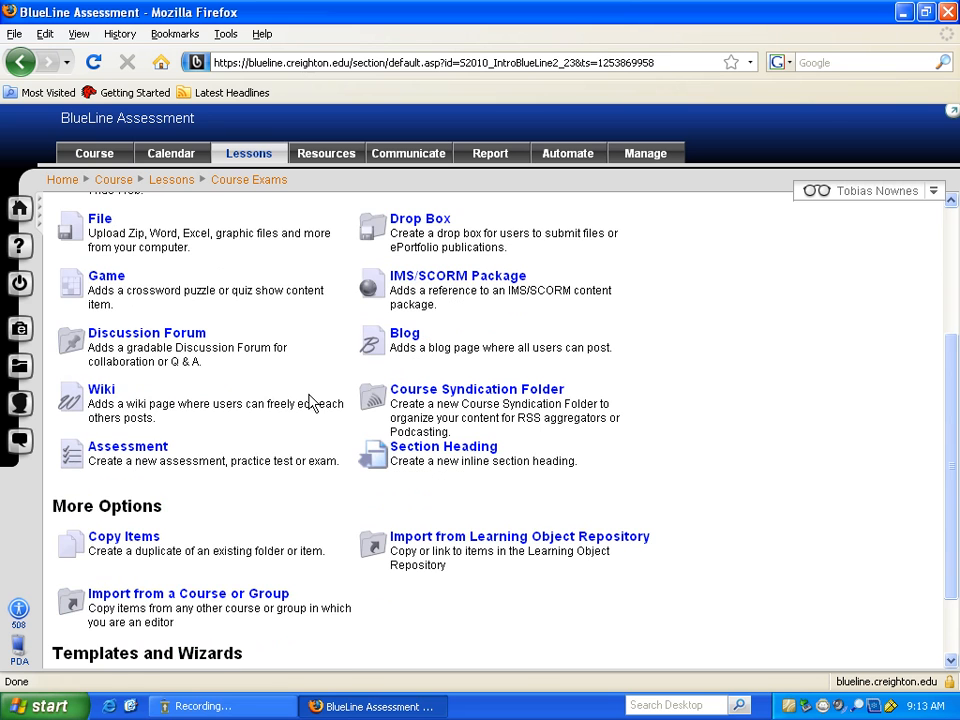
click(134, 453)
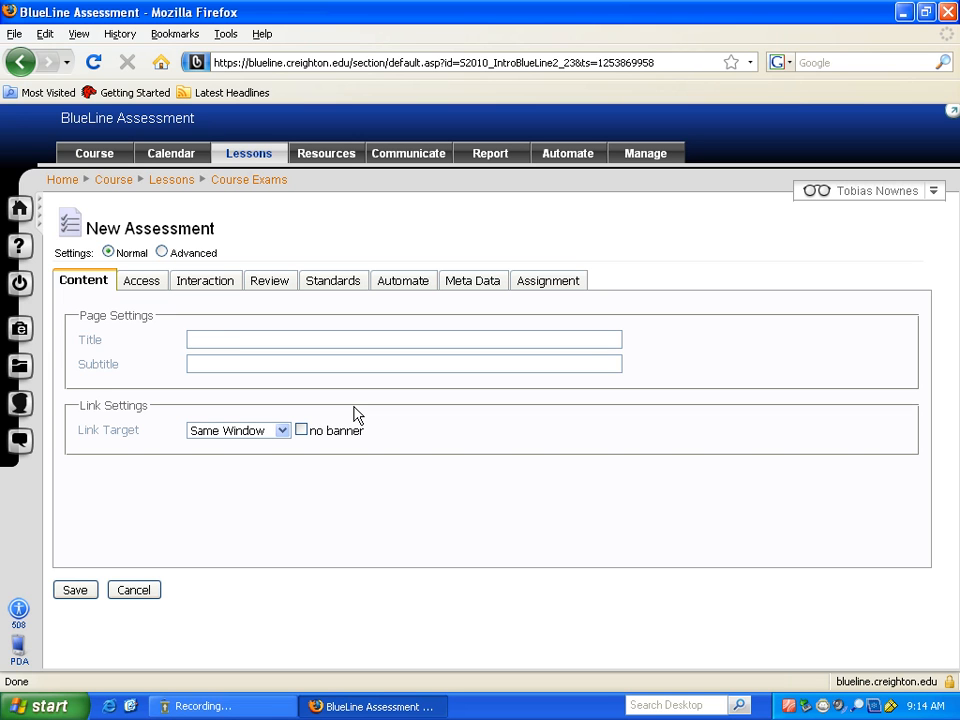
text(Exam 3)
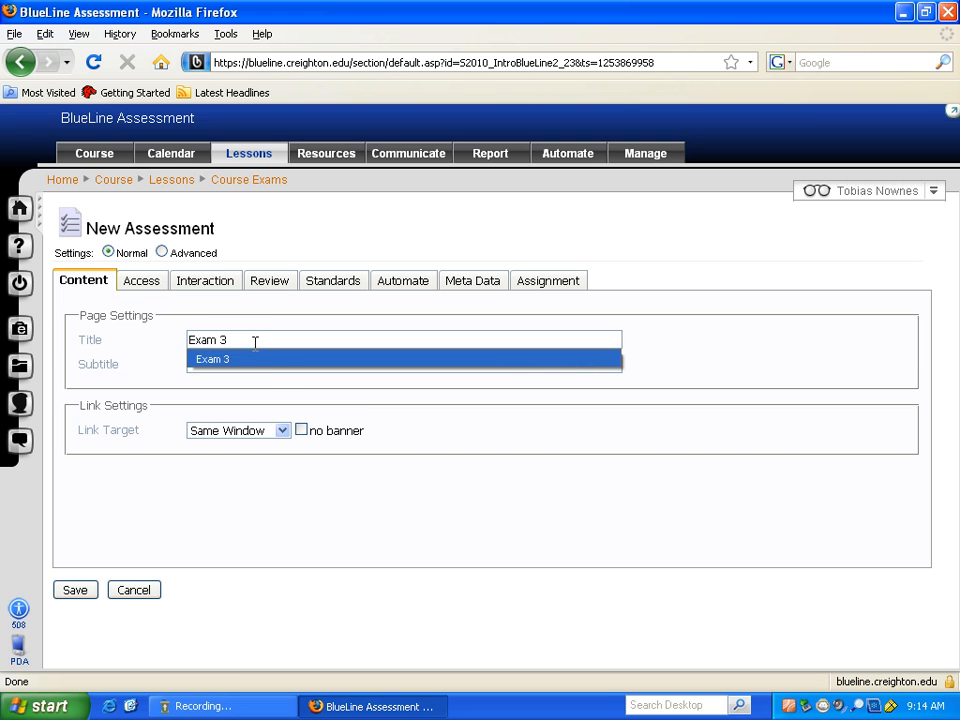
Set the new assessment's view restrictions so users are not allowed to view it, and save it
click(138, 283)
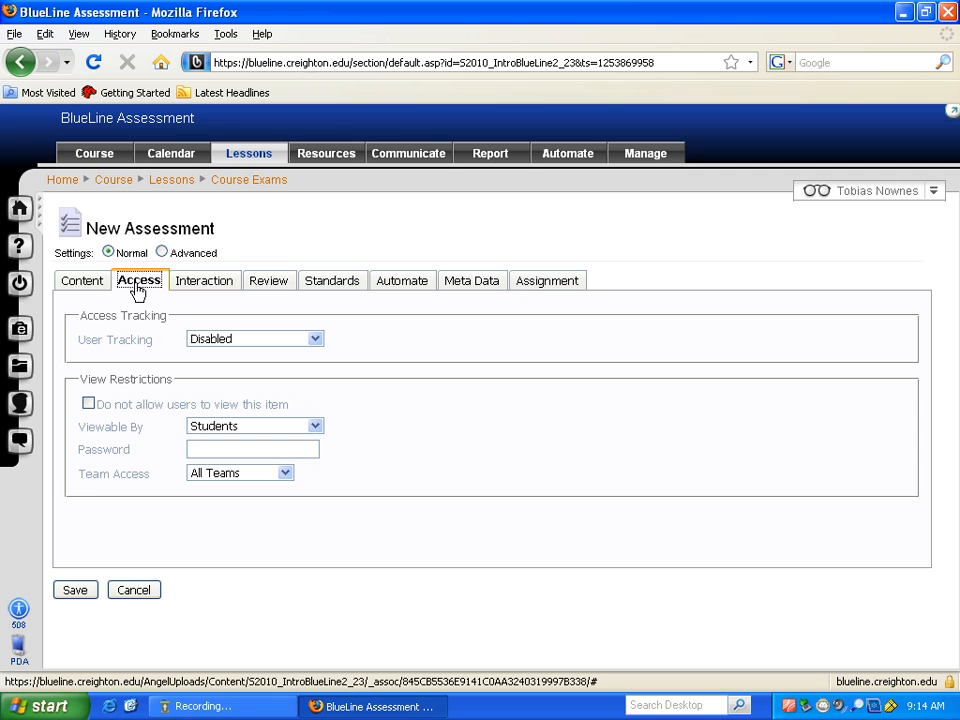
click(88, 405)
click(79, 593)
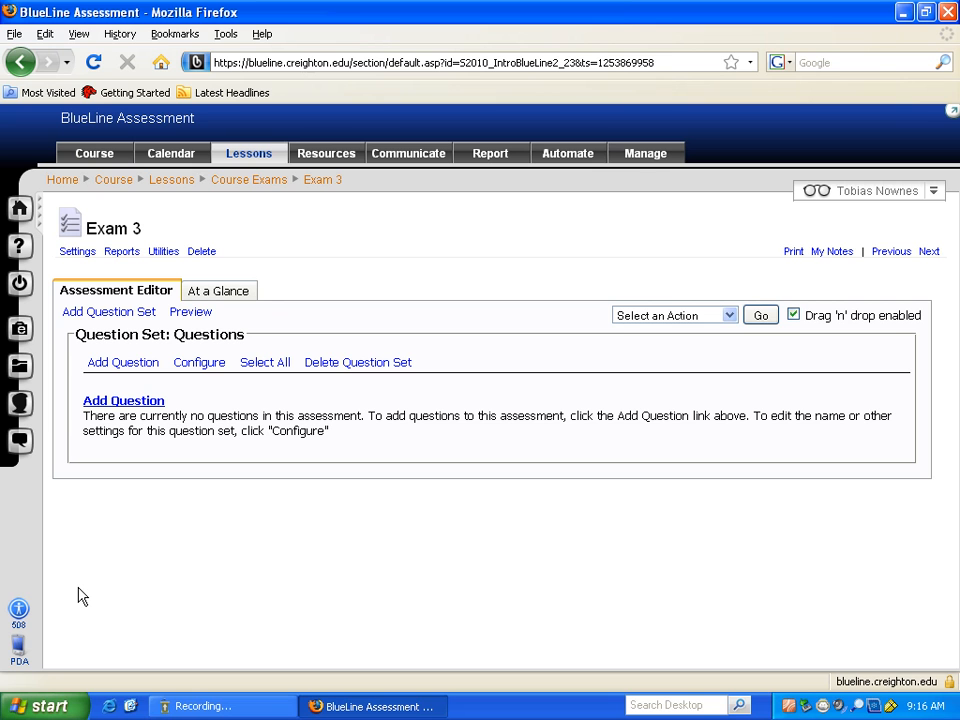
Add a multiple choice question to Exam 3 worth 2 points with the text "where is Nebraska?"
click(122, 401)
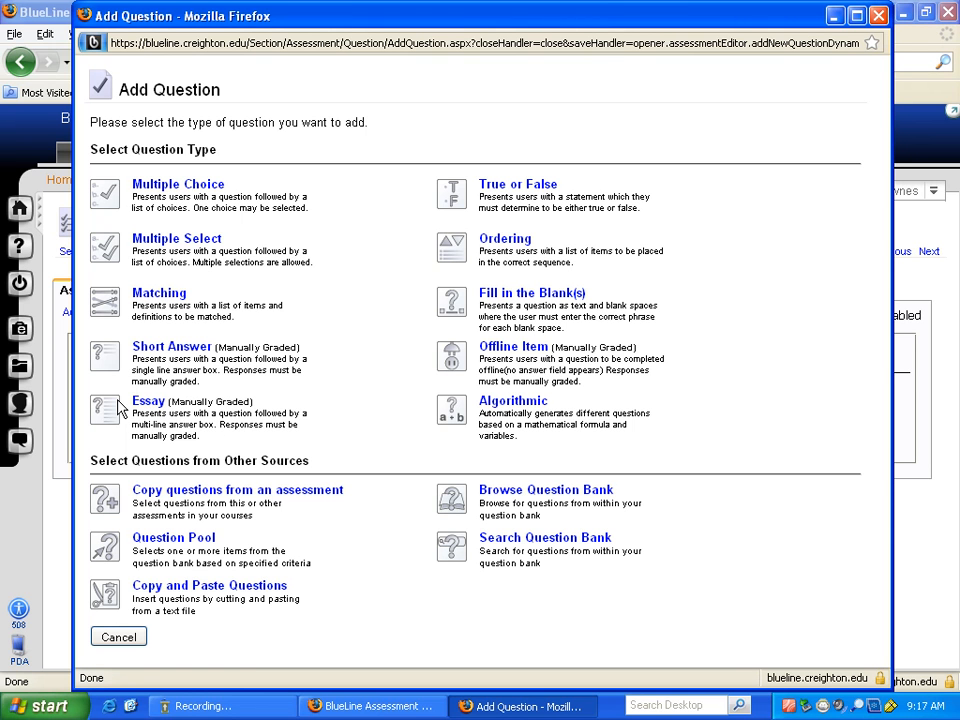
click(174, 190)
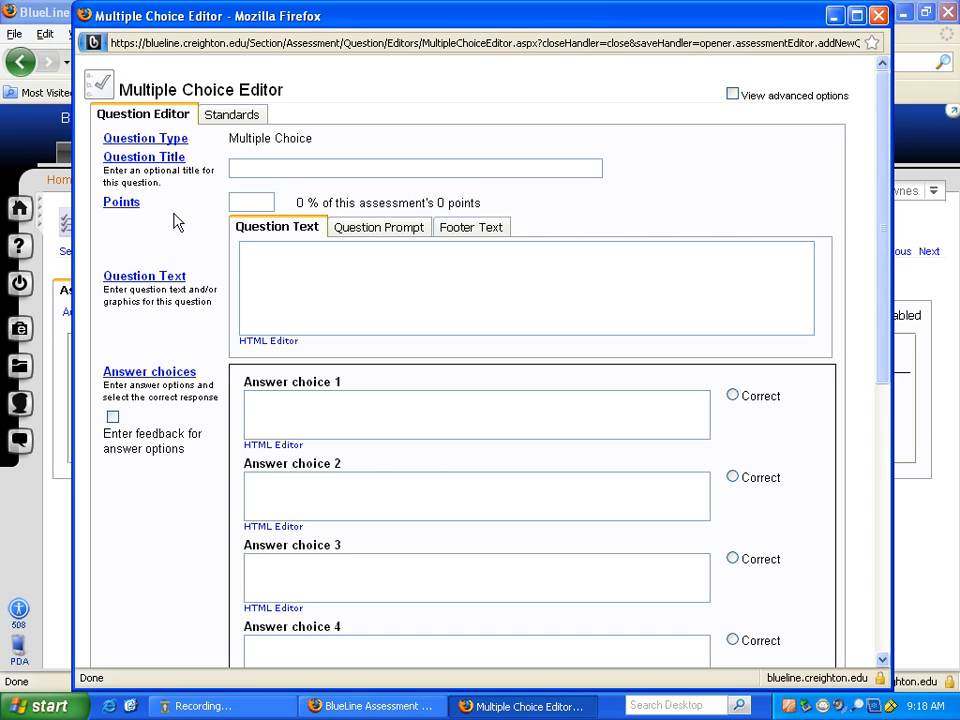
click(245, 205)
text(2)
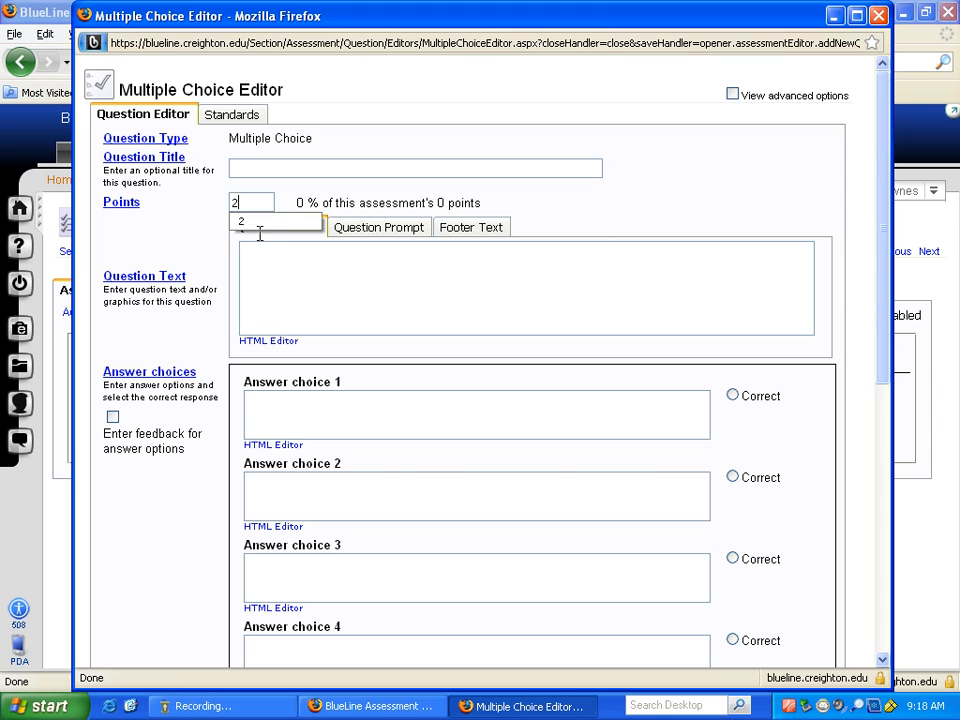
click(281, 257)
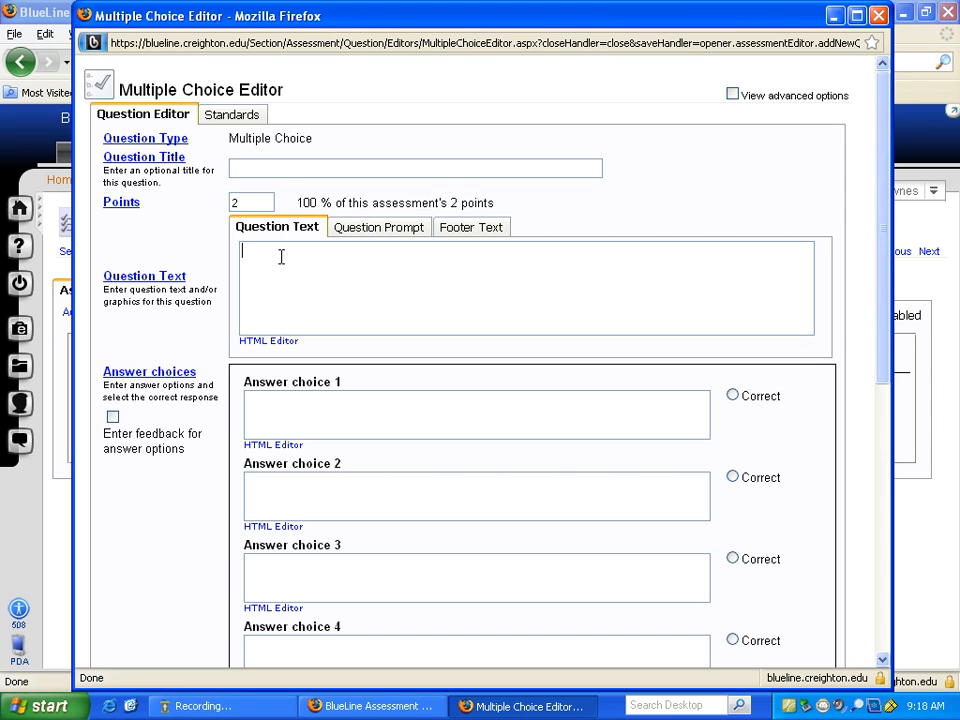
text(where is Nebraska)
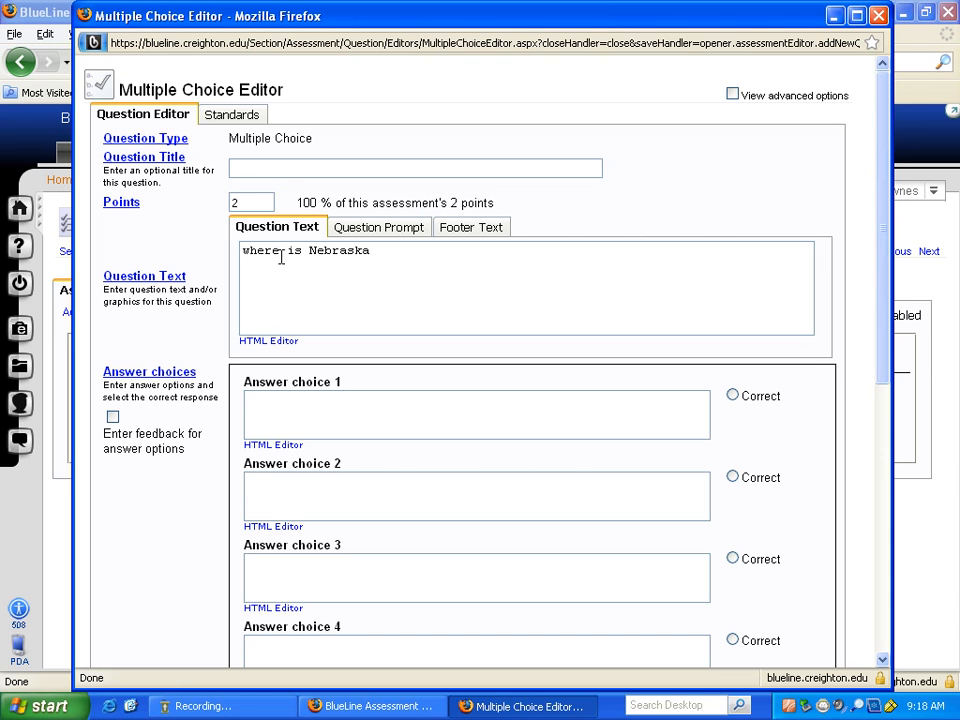
text(?)
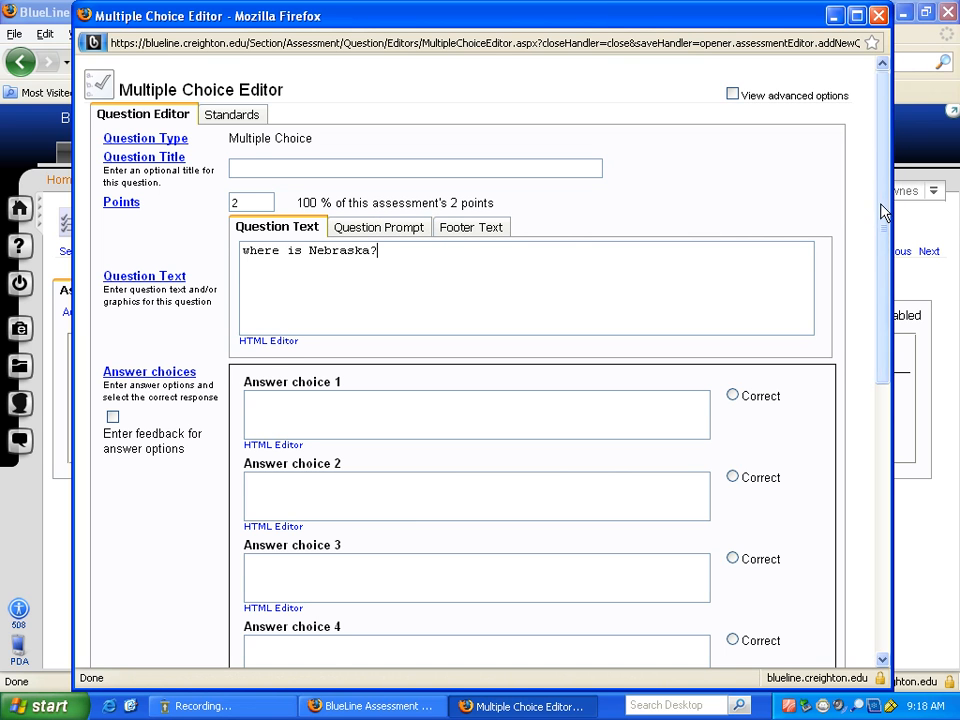
Enter the answer choices UK, China, USA and Canada, and mark USA as the correct answer
drag(883, 210, 862, 353)
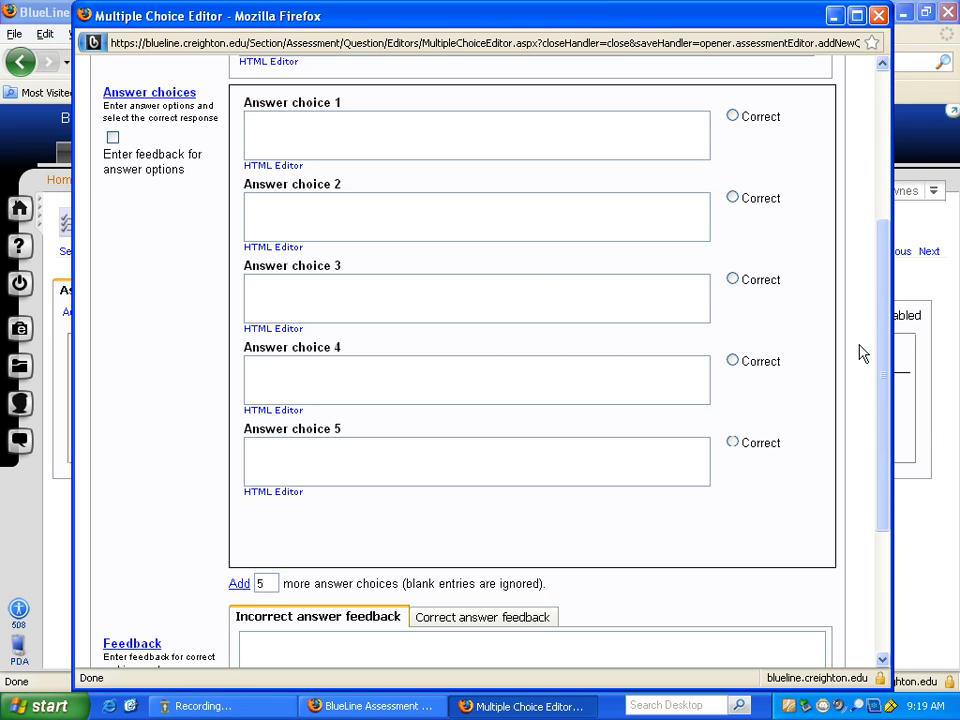
click(386, 131)
text(UK)
click(363, 203)
text(China)
click(363, 282)
text(USA)
click(347, 372)
text(Can)
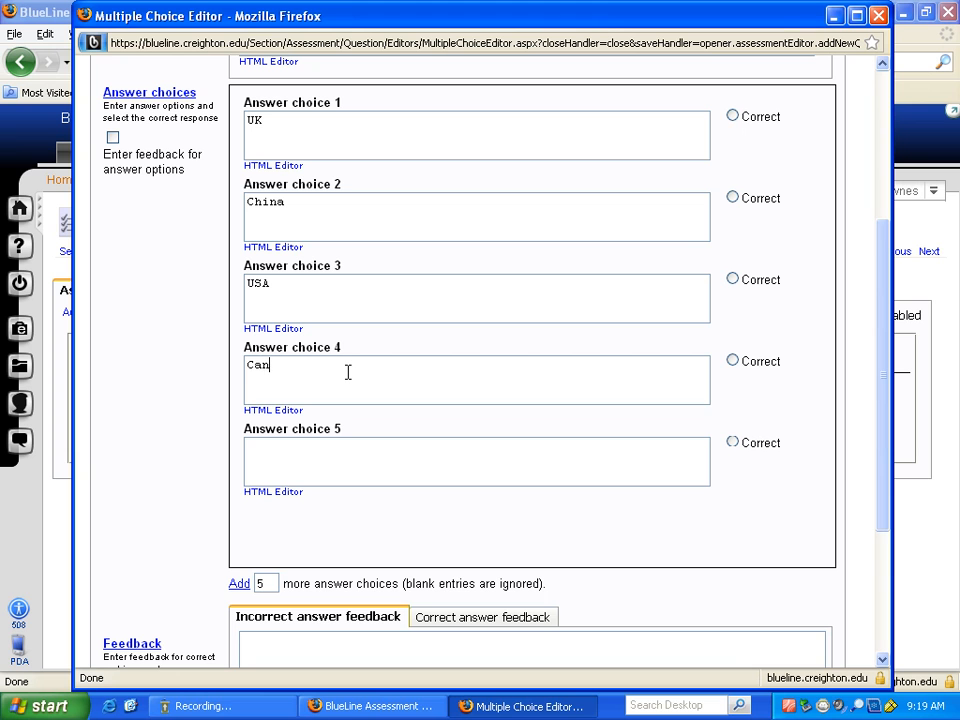
text(ada)
click(733, 281)
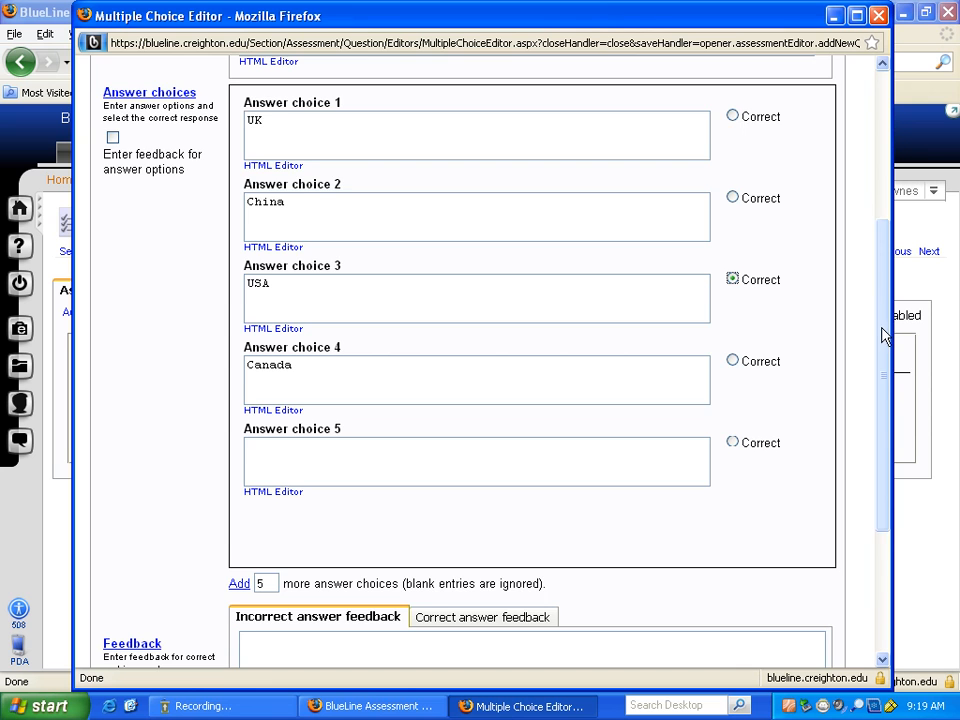
drag(885, 332, 866, 456)
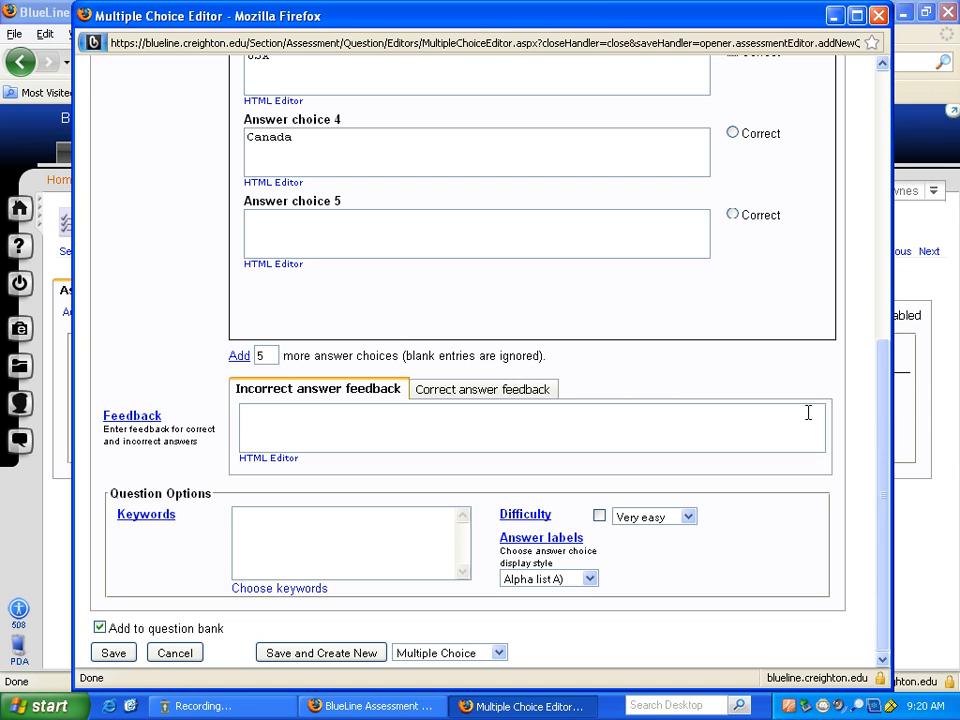
Look through the difficulty levels and the course keywords available for the Nebraska question
click(688, 516)
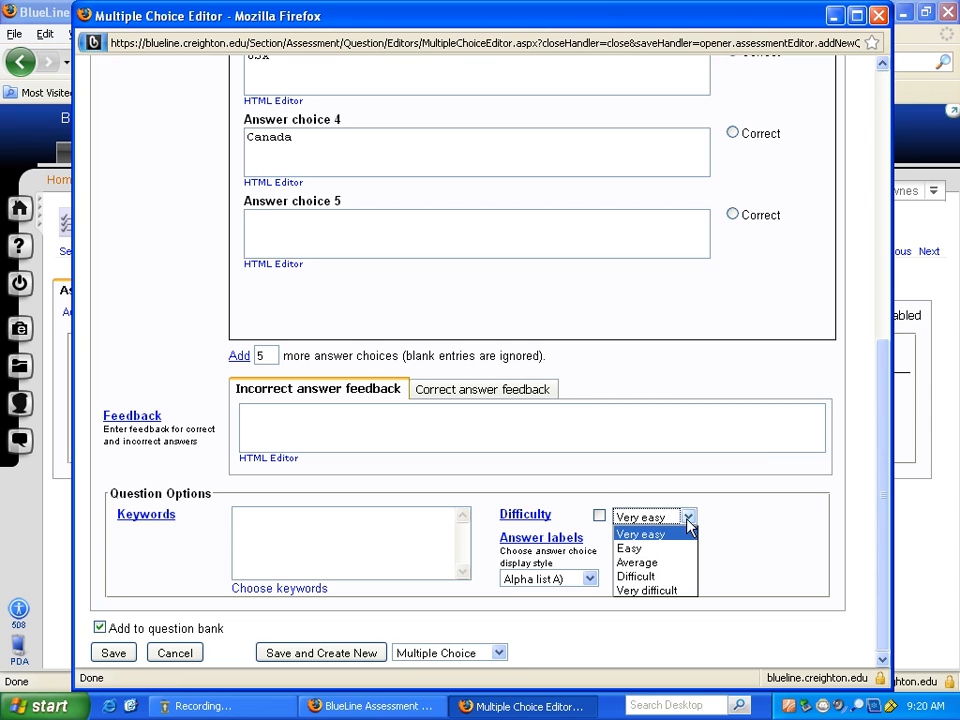
click(743, 536)
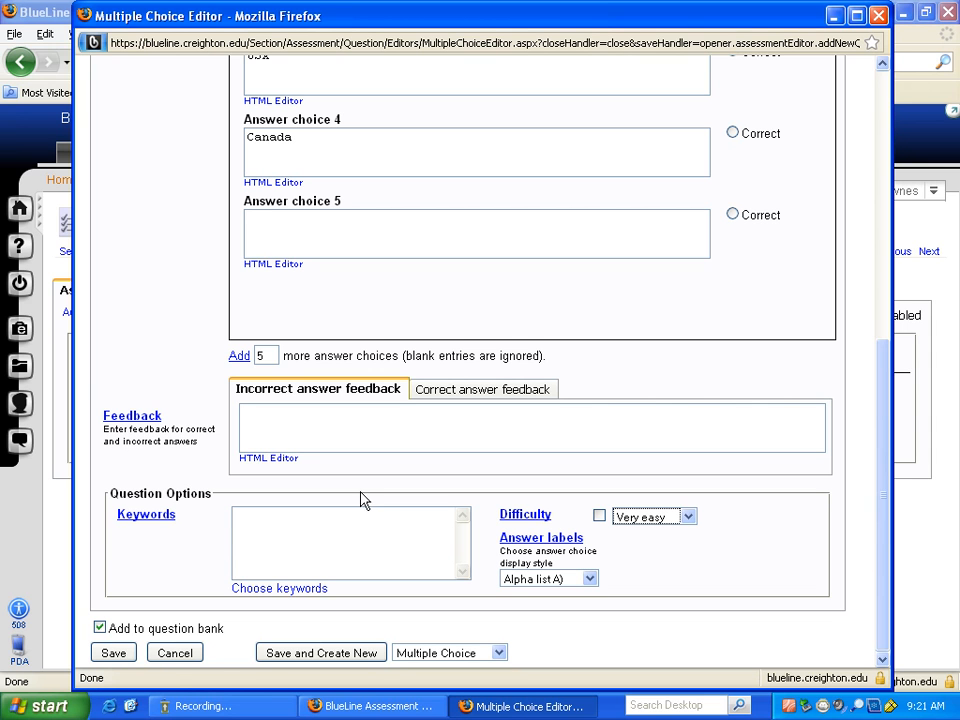
click(283, 591)
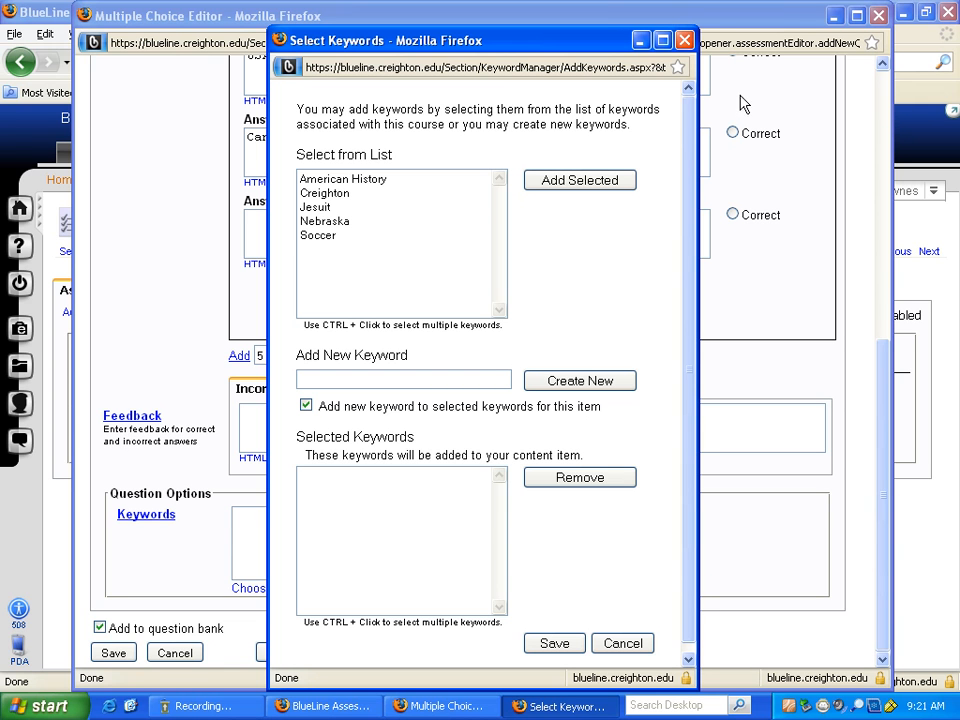
click(683, 40)
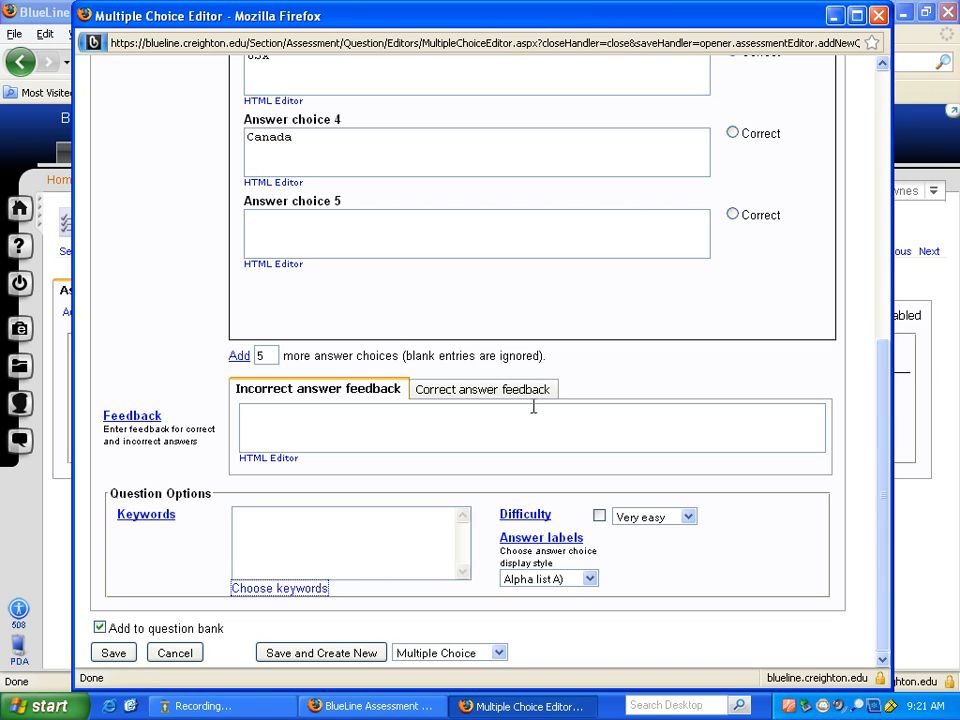
click(424, 424)
Show the advanced options for the Nebraska question and enable feedback entry for its answer options
scroll(448, 407, up, 6)
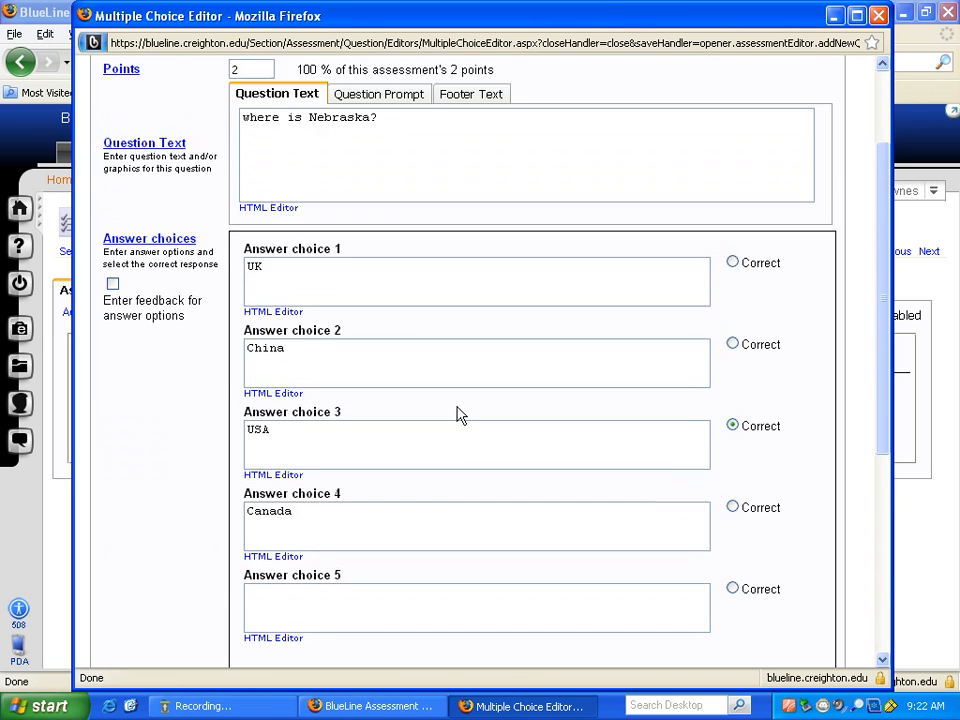
scroll(457, 414, up, 3)
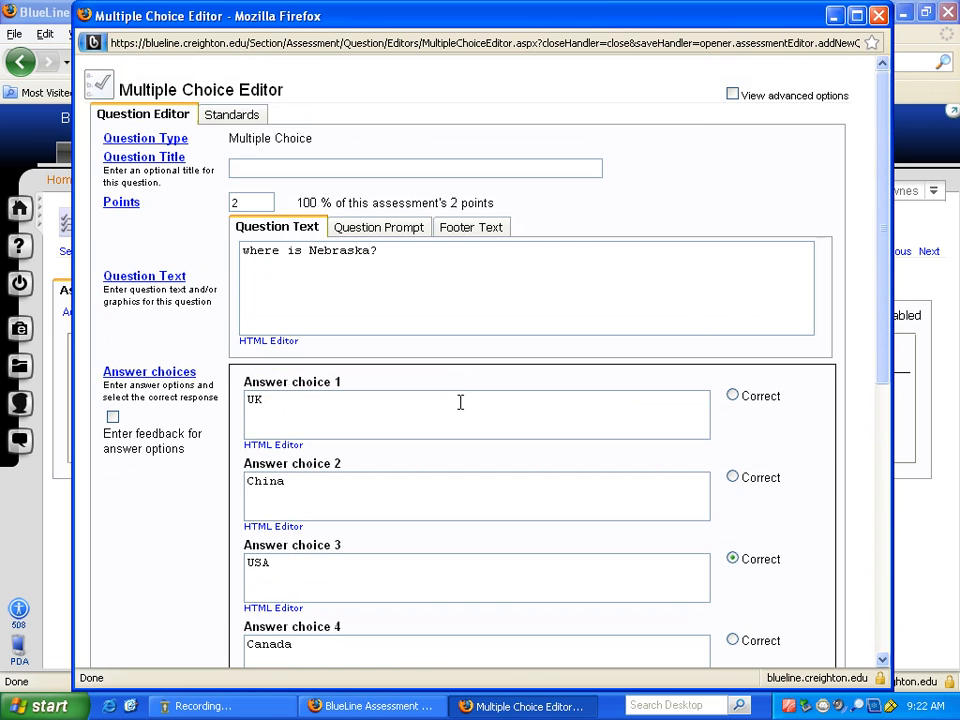
click(732, 94)
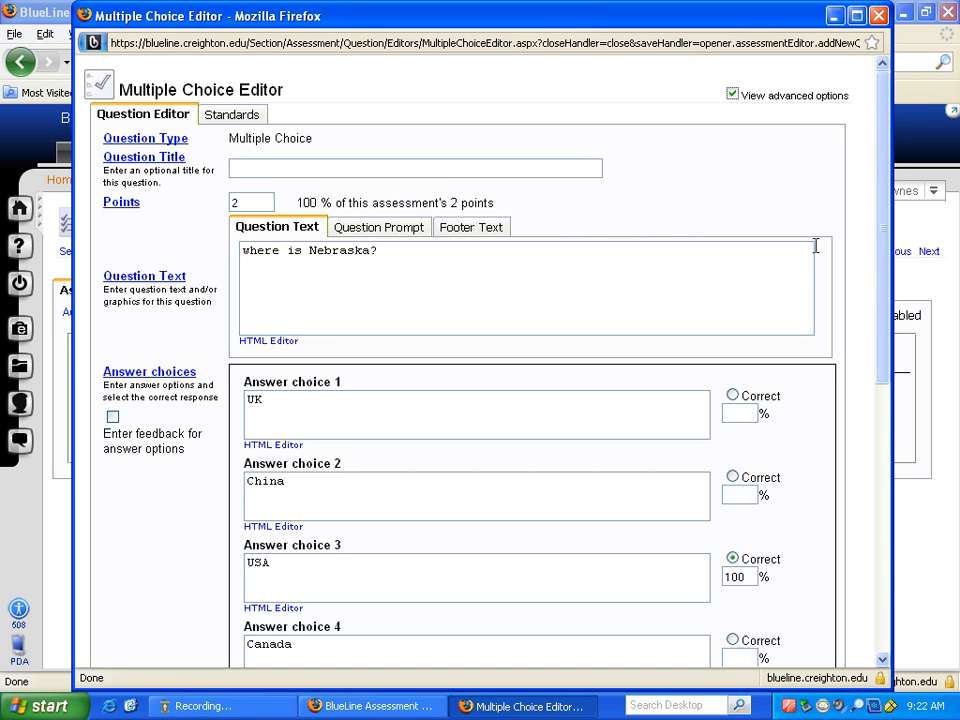
drag(879, 214, 870, 289)
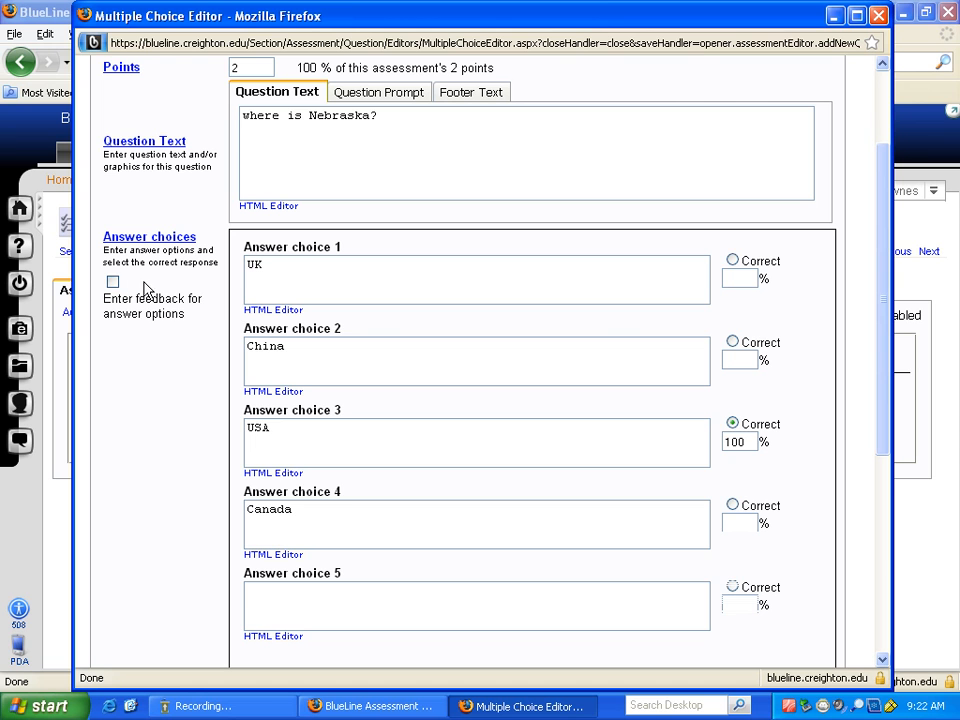
click(113, 283)
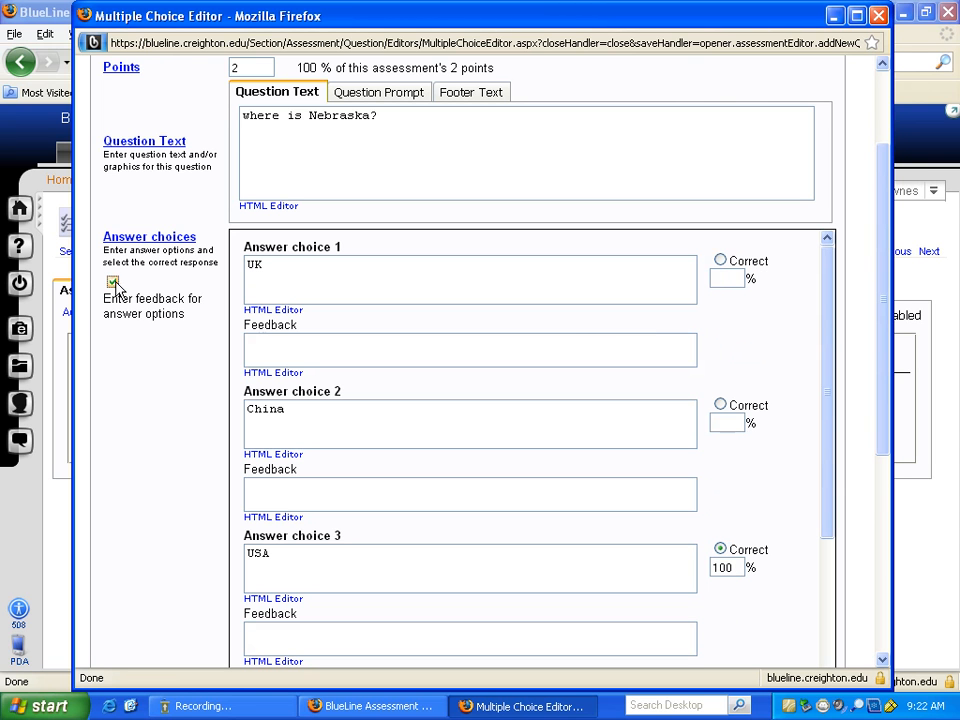
click(288, 337)
Review the multiple choice question's advanced options, answer percentages and feedback fields, and save the question
scroll(858, 232, up, 3)
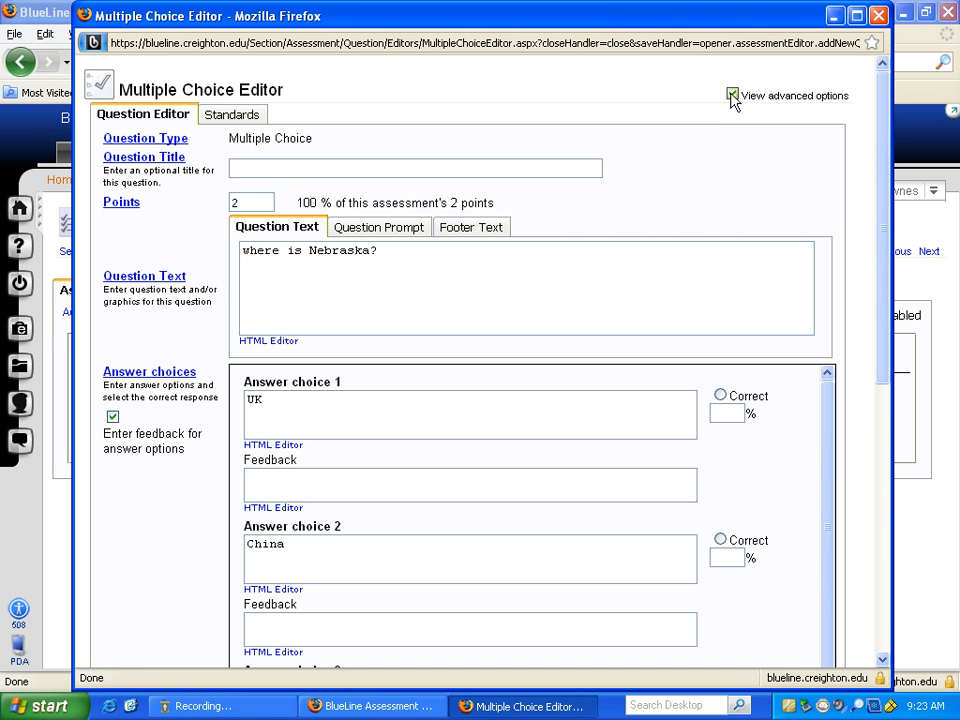
scroll(868, 255, down, 2)
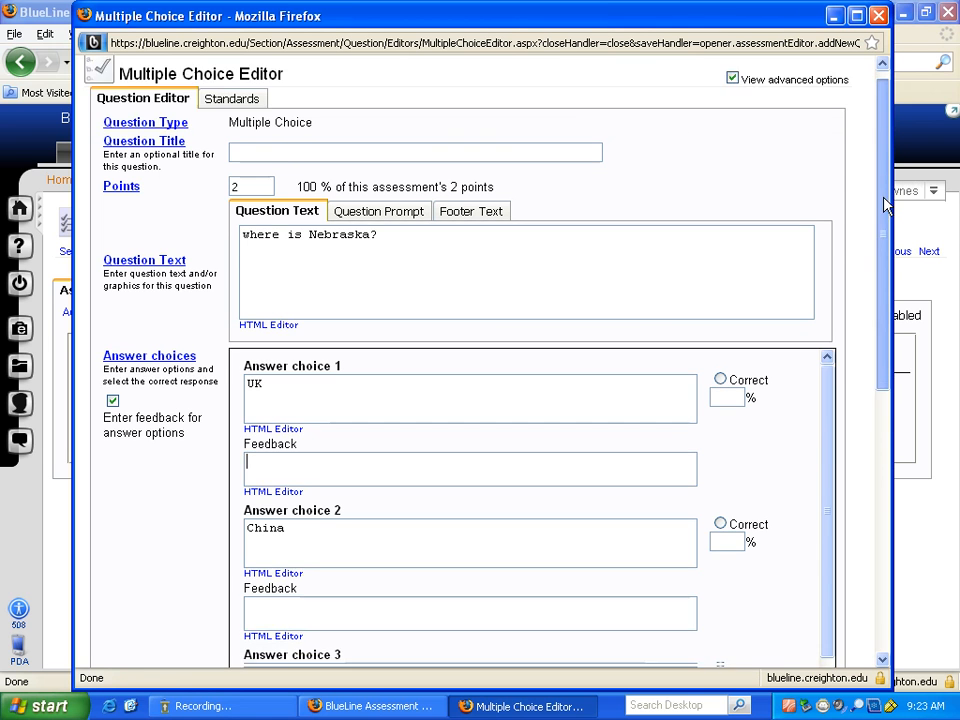
scroll(860, 260, down, 1)
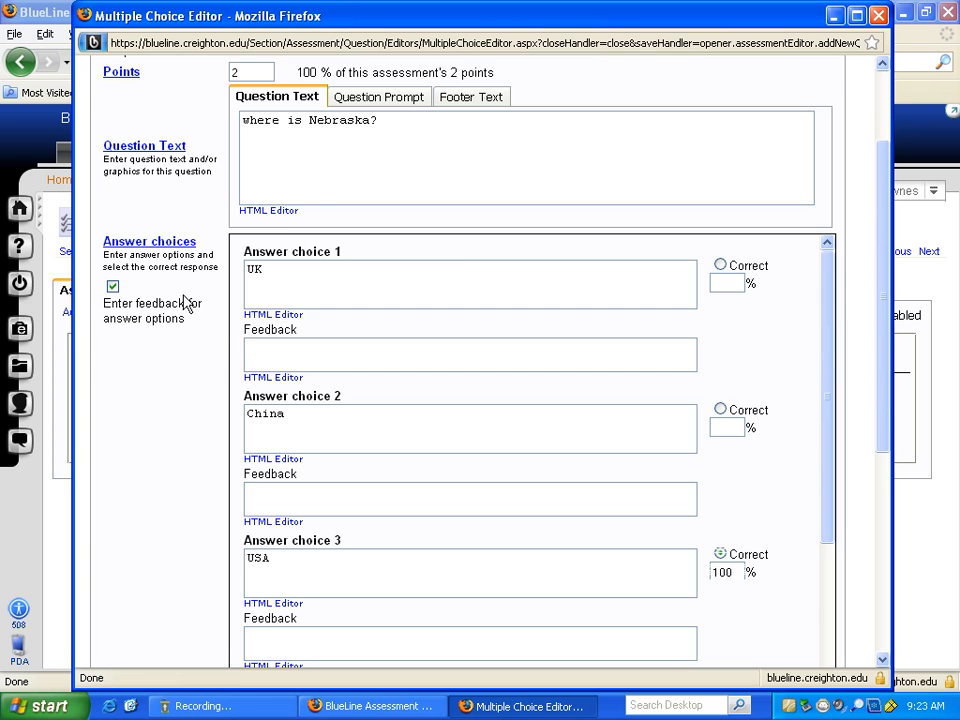
scroll(640, 80, up, 3)
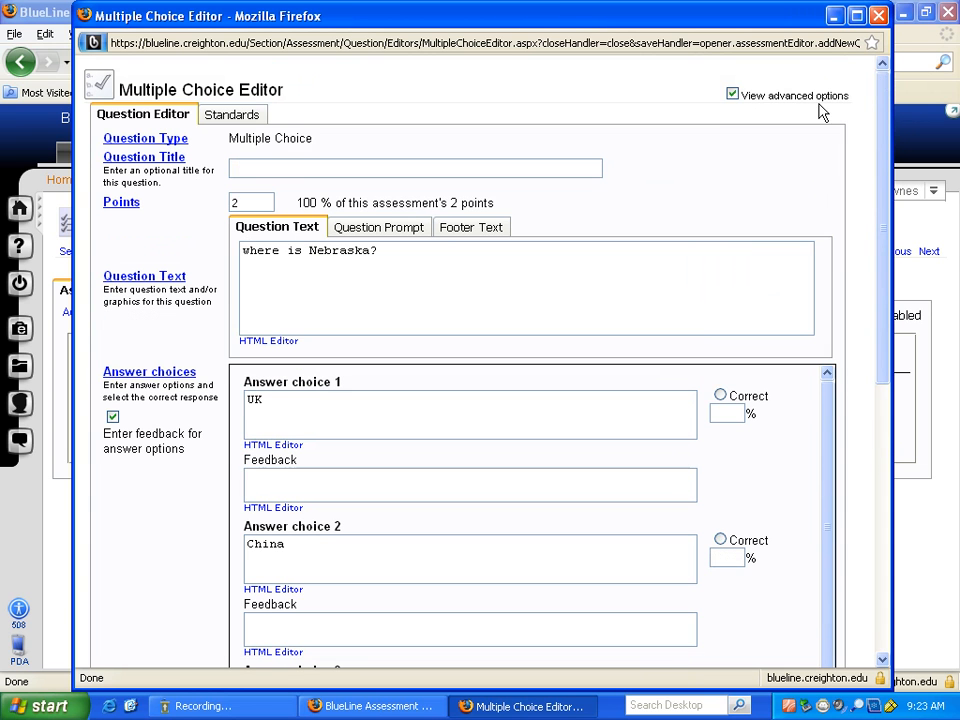
drag(846, 100, 739, 105)
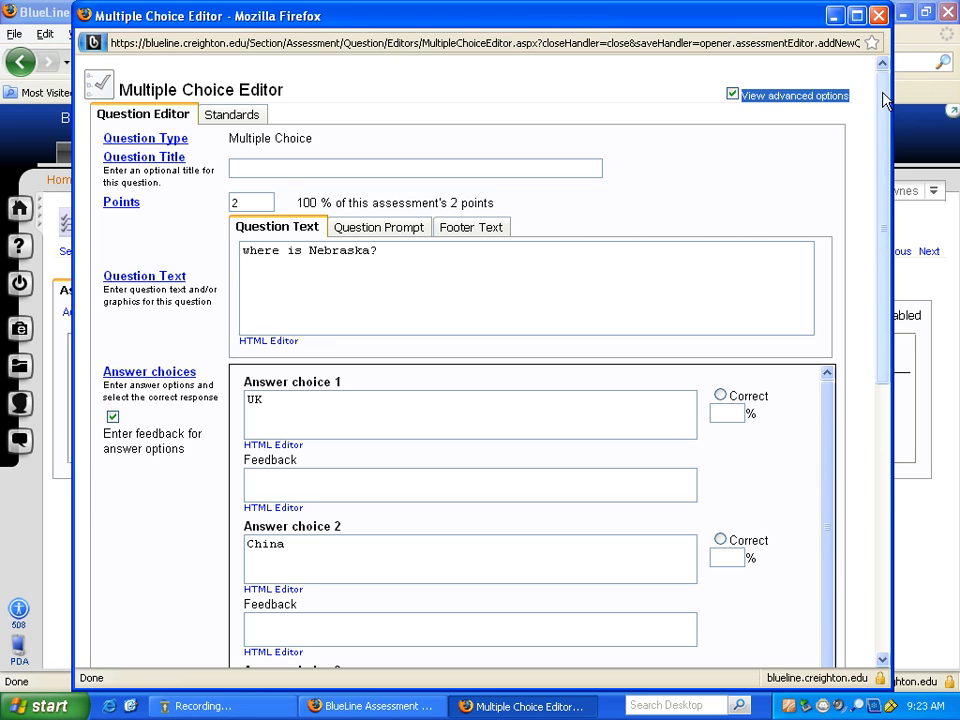
drag(881, 91, 848, 242)
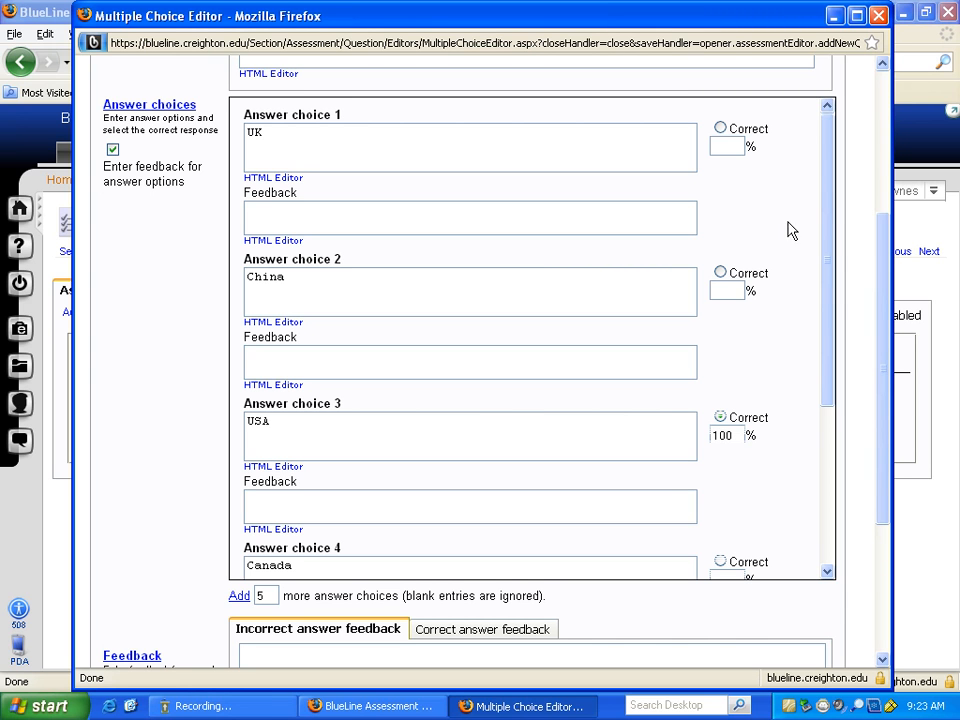
drag(827, 221, 804, 396)
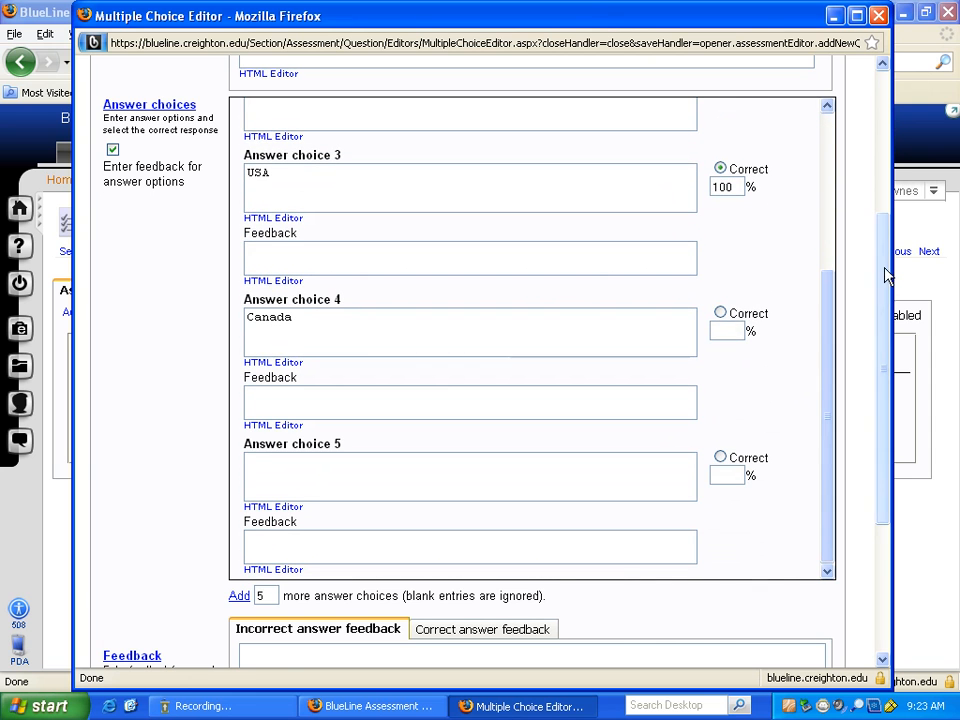
drag(884, 267, 857, 416)
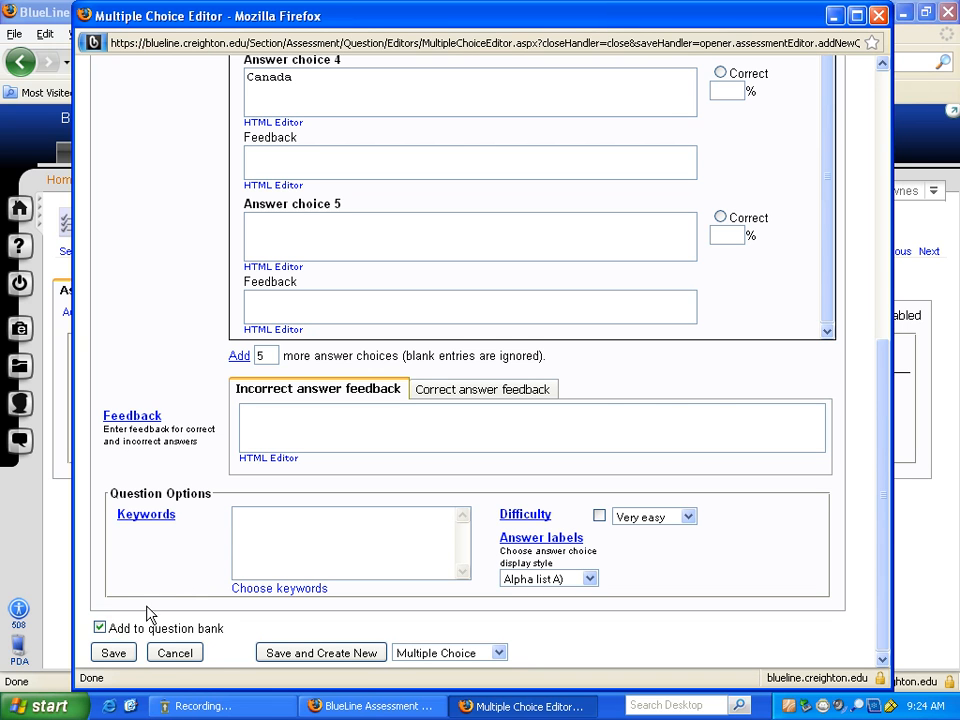
click(114, 654)
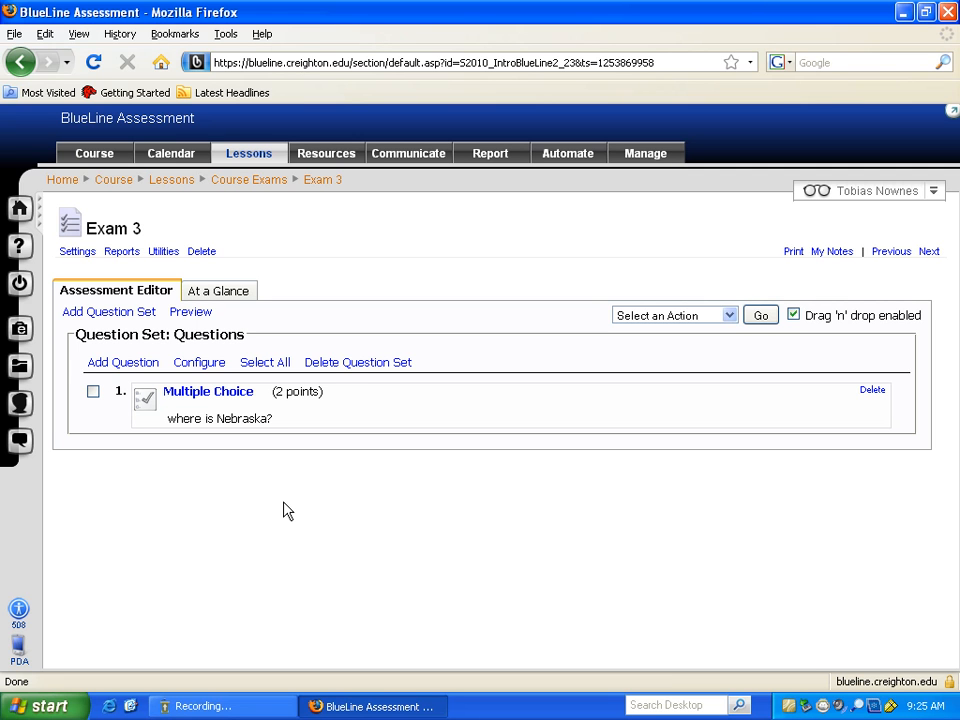
Add a True or False question with the text "The sky is blue" and answer True, saving it and starting a new Essay question
click(143, 366)
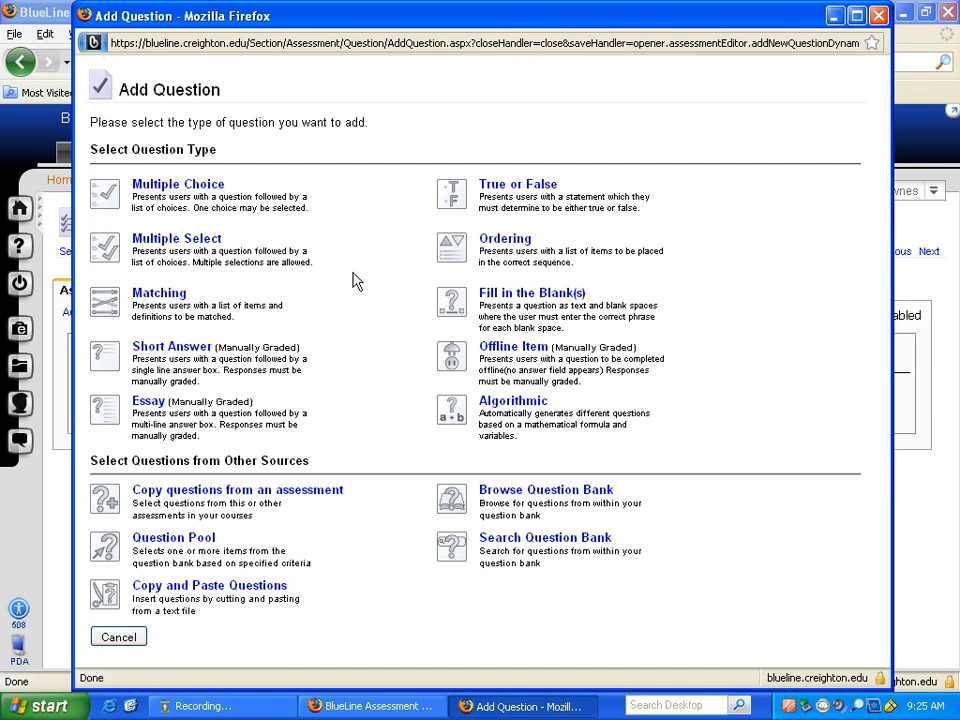
click(513, 190)
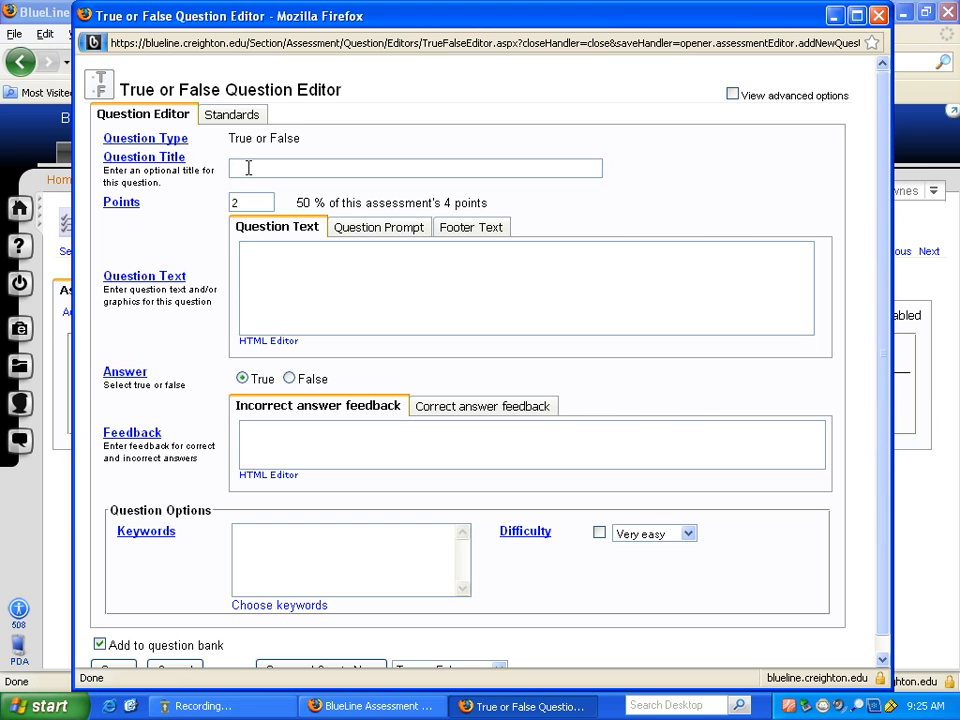
click(257, 257)
text(The sky is blue)
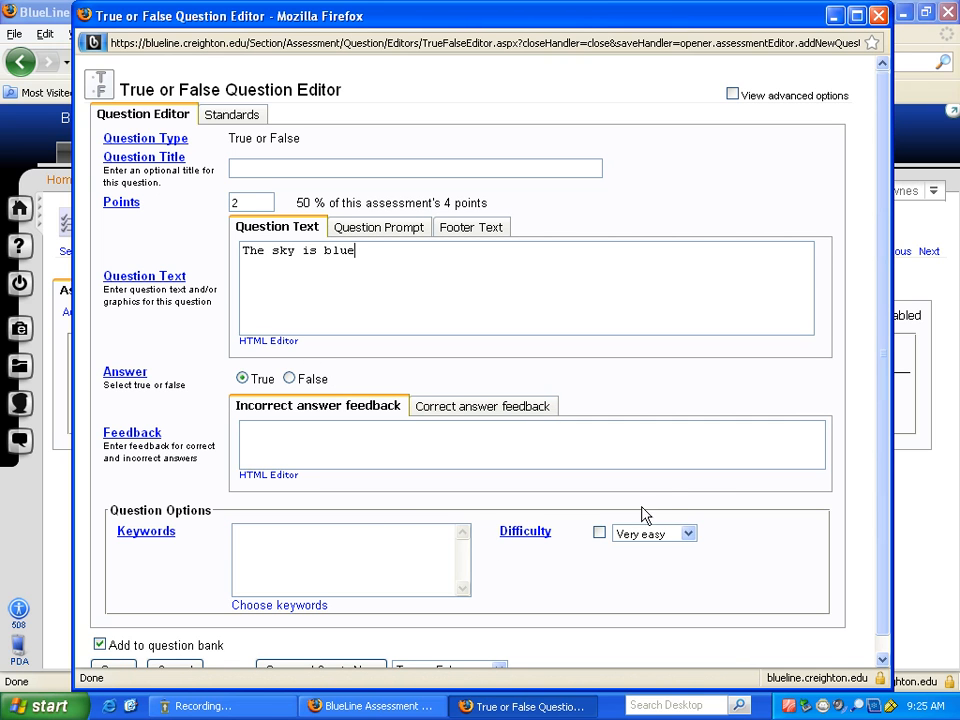
scroll(882, 435, down, 1)
scroll(880, 440, down, 1)
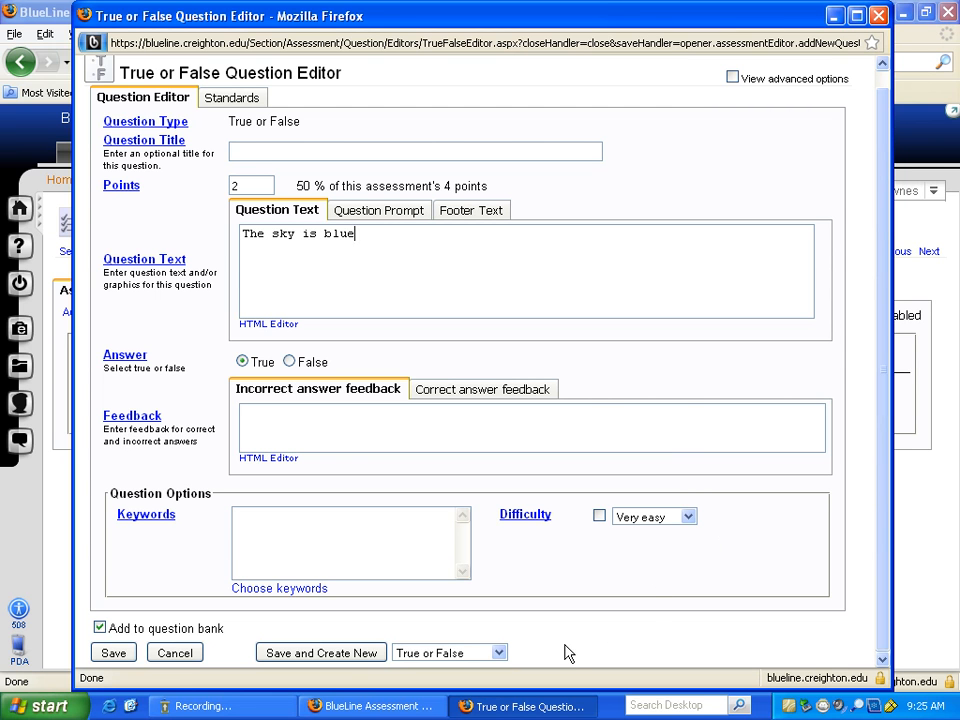
click(499, 655)
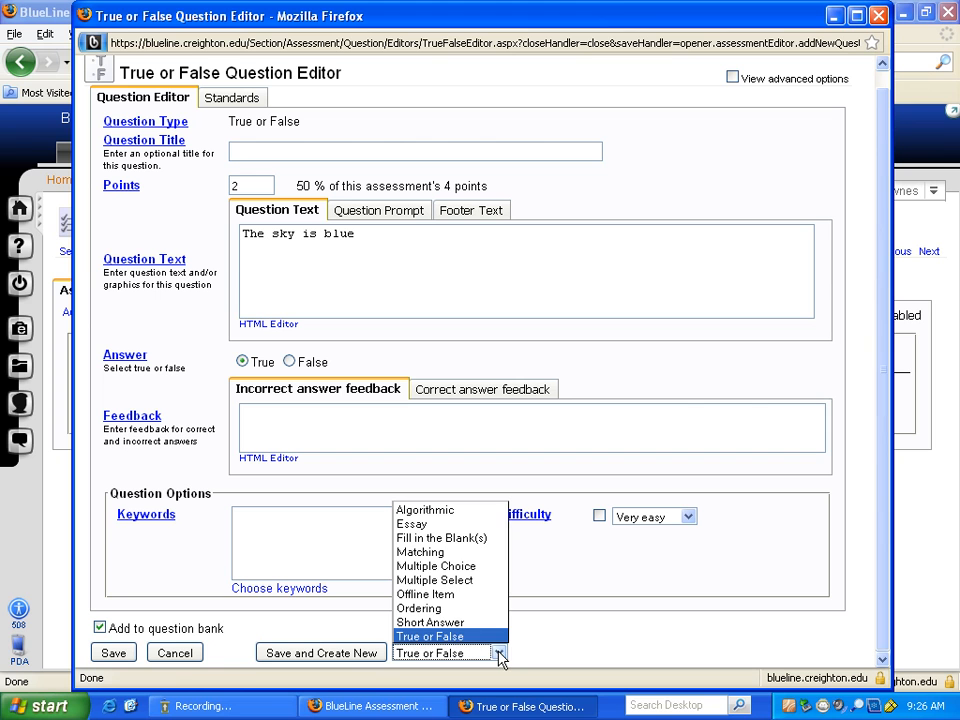
click(484, 523)
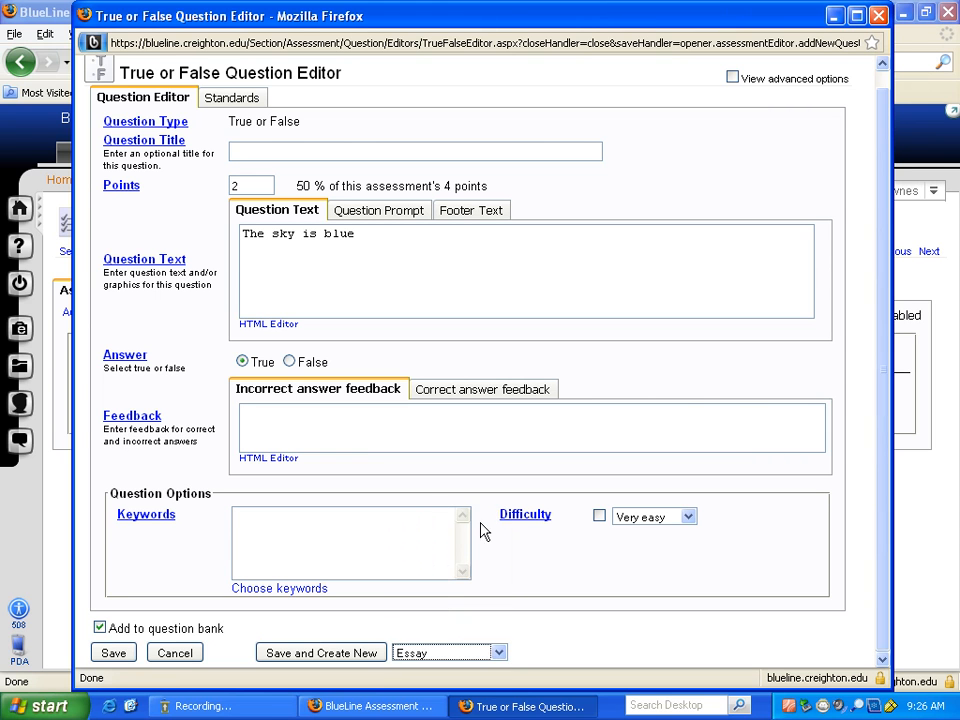
click(336, 660)
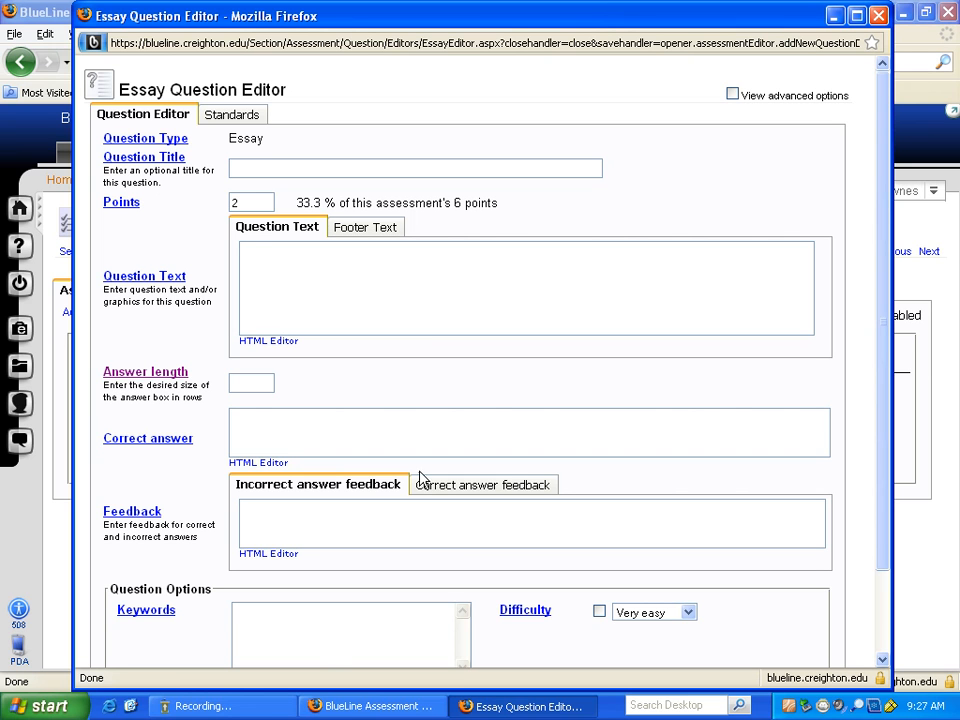
Enter the essay question "Explain why Red is better than blue" with an answer length of 5 rows, and save it
click(294, 260)
text(Explain why Red is)
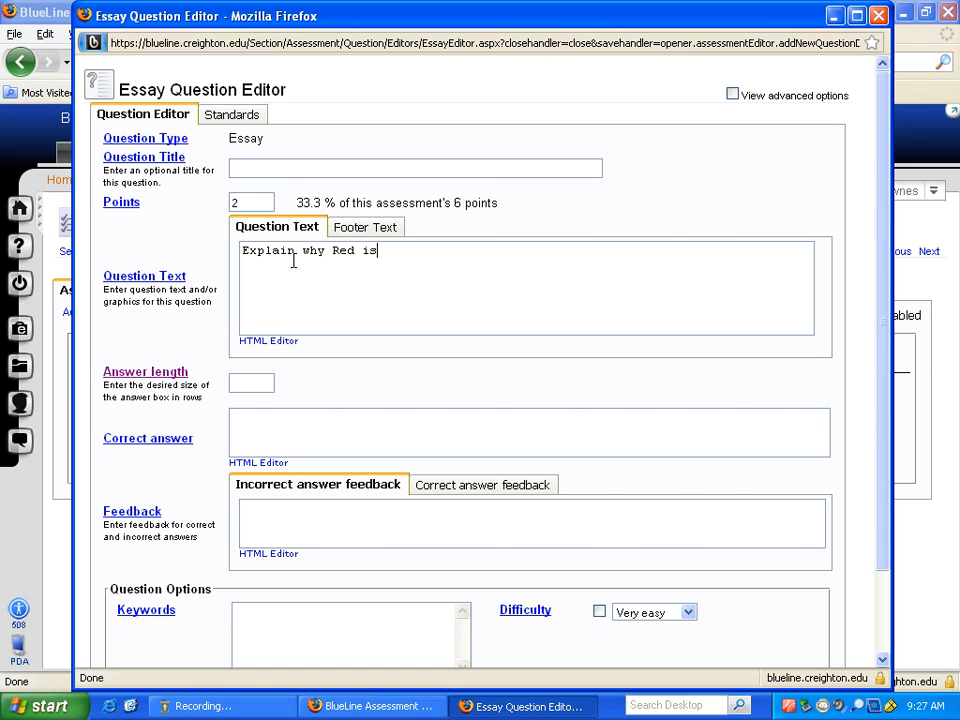
text( better than blue)
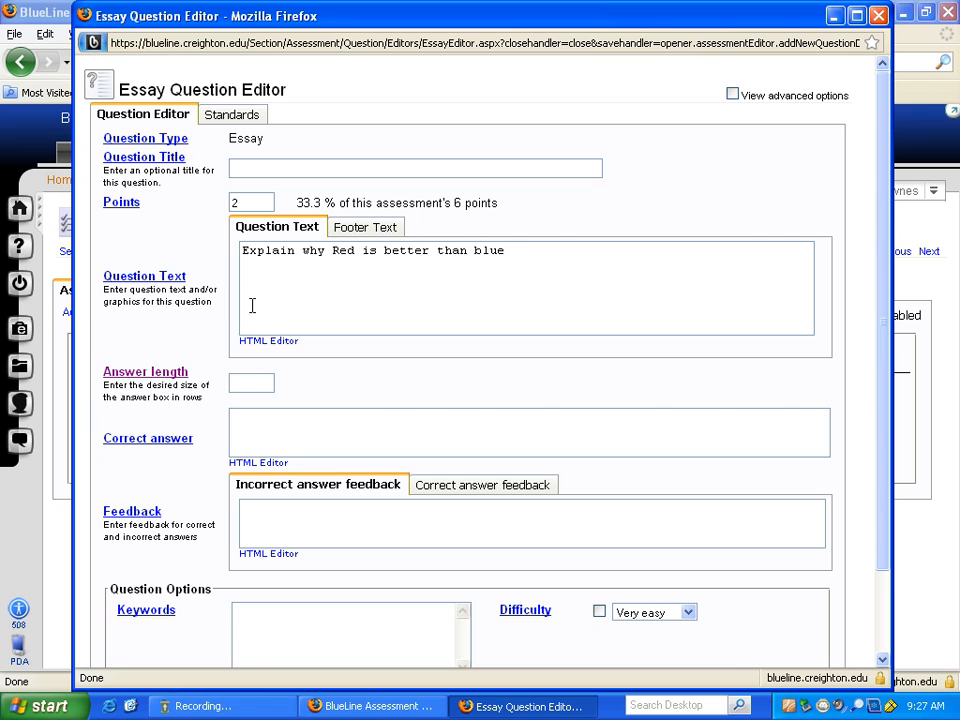
click(241, 377)
text(5)
drag(879, 286, 888, 458)
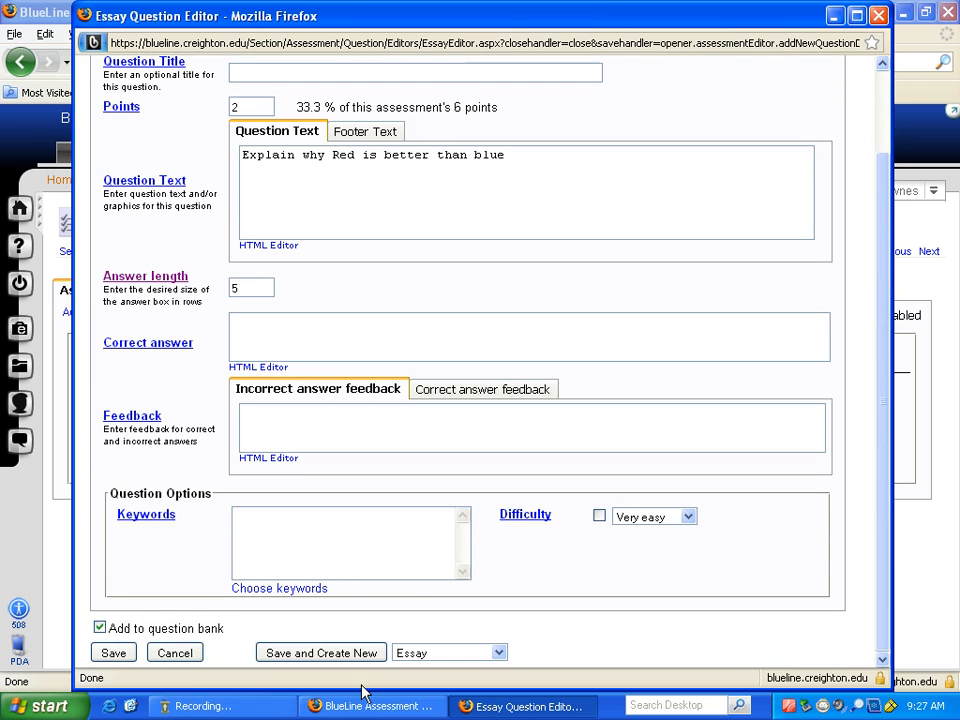
click(112, 653)
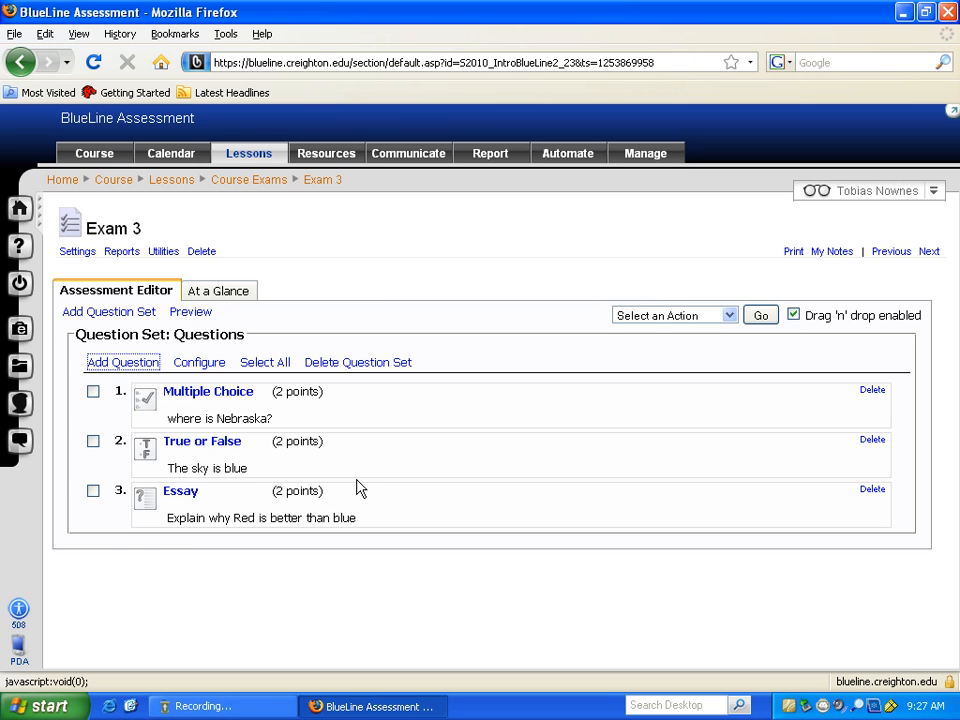
Preview Exam 3 with the correct answers shown, and close the preview
click(191, 312)
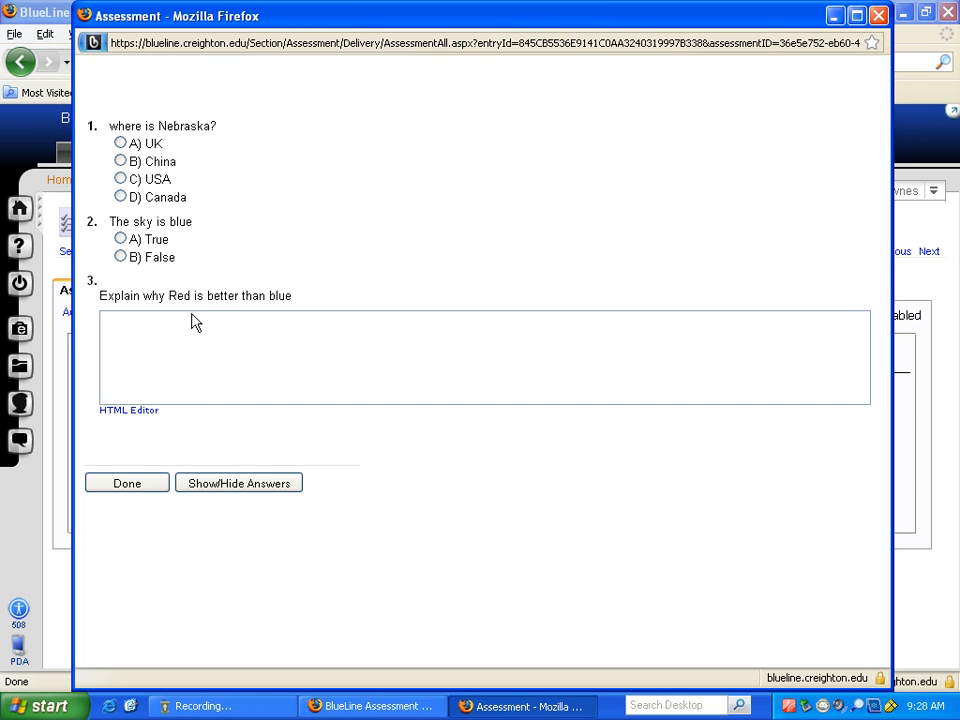
click(246, 488)
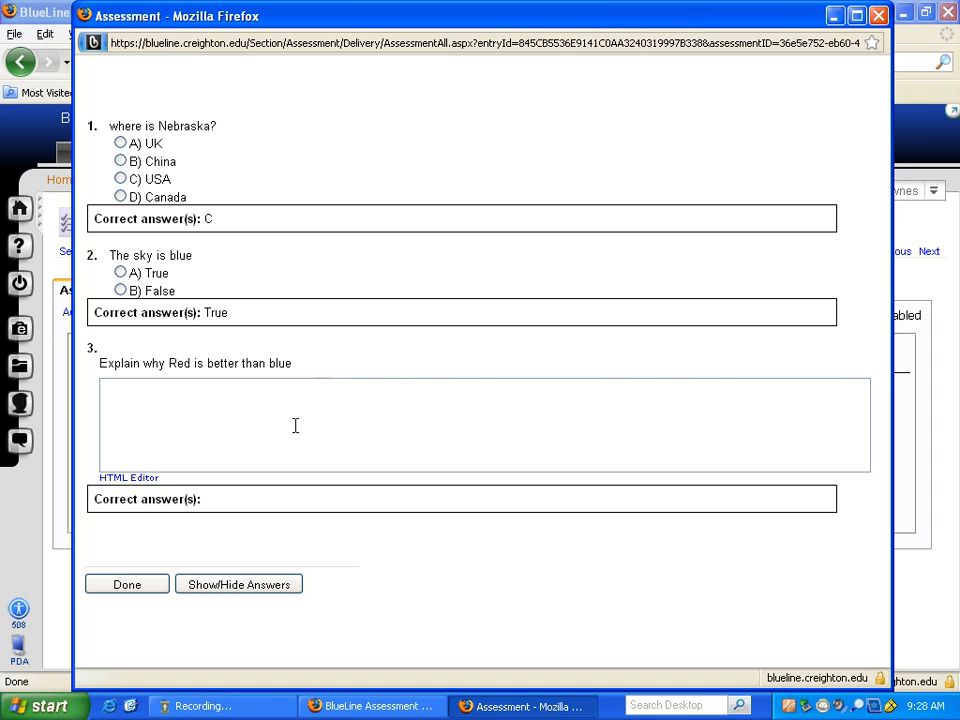
click(139, 587)
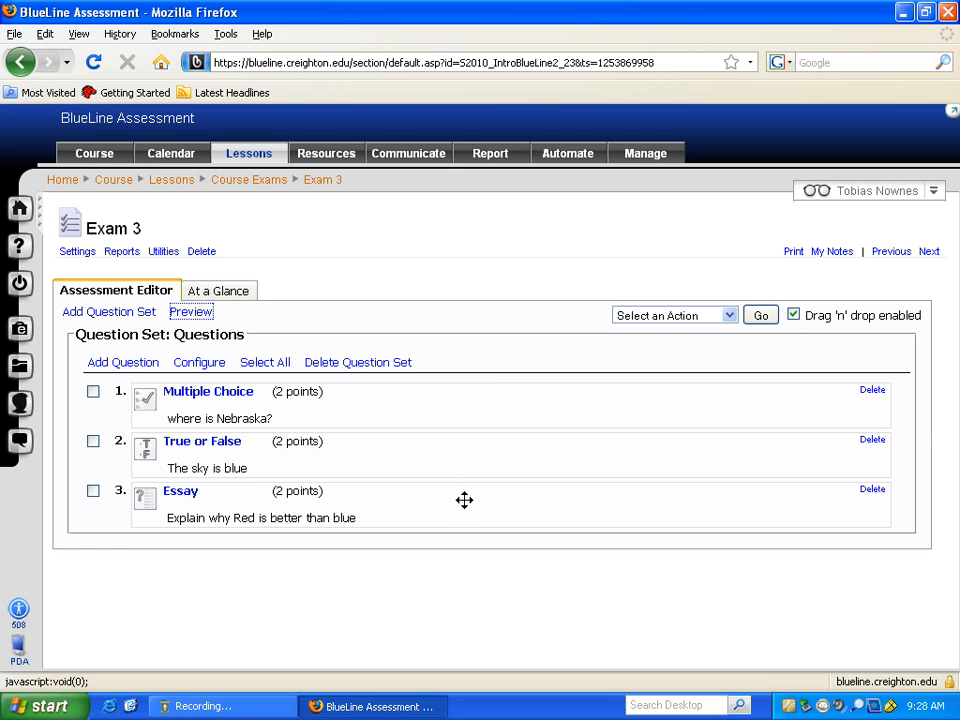
Move the Essay question to the first position in the question set and open Exam 3's interaction settings
drag(464, 500, 463, 391)
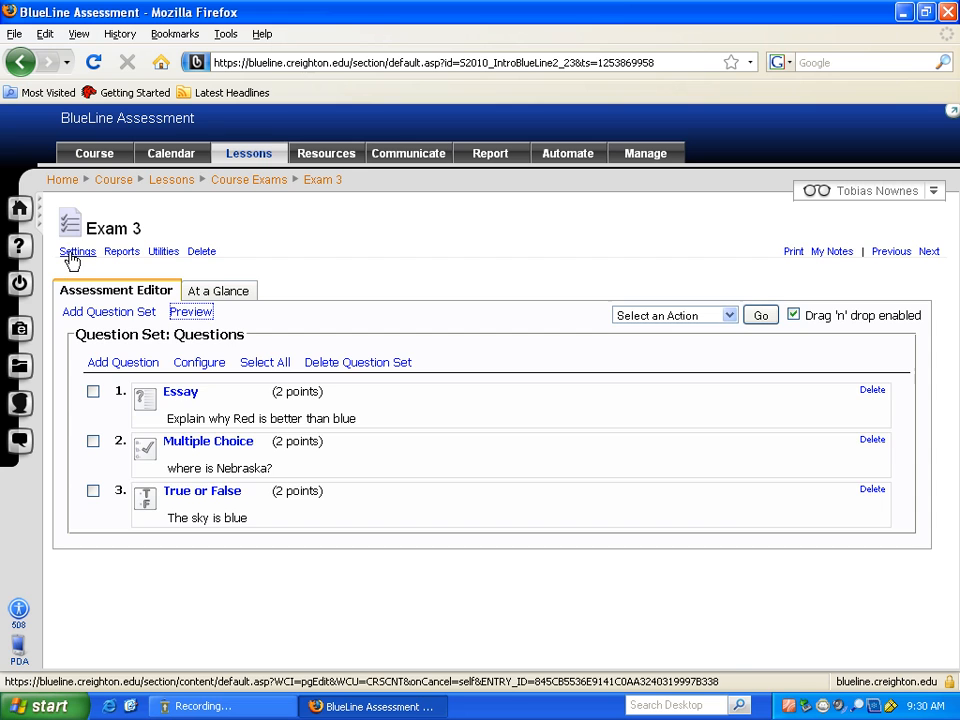
click(74, 255)
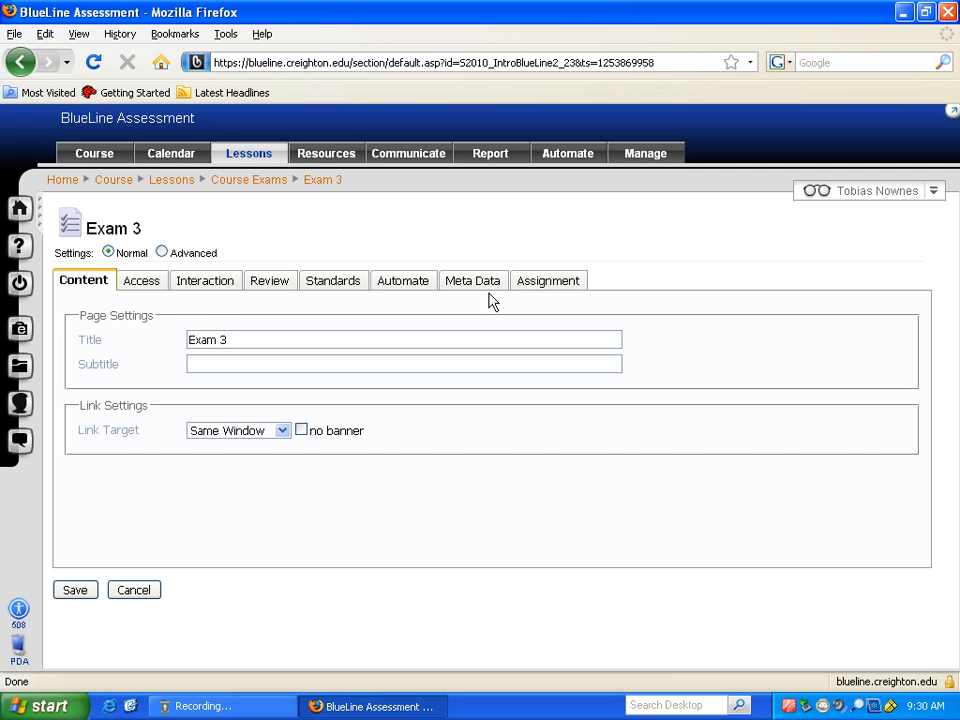
click(205, 286)
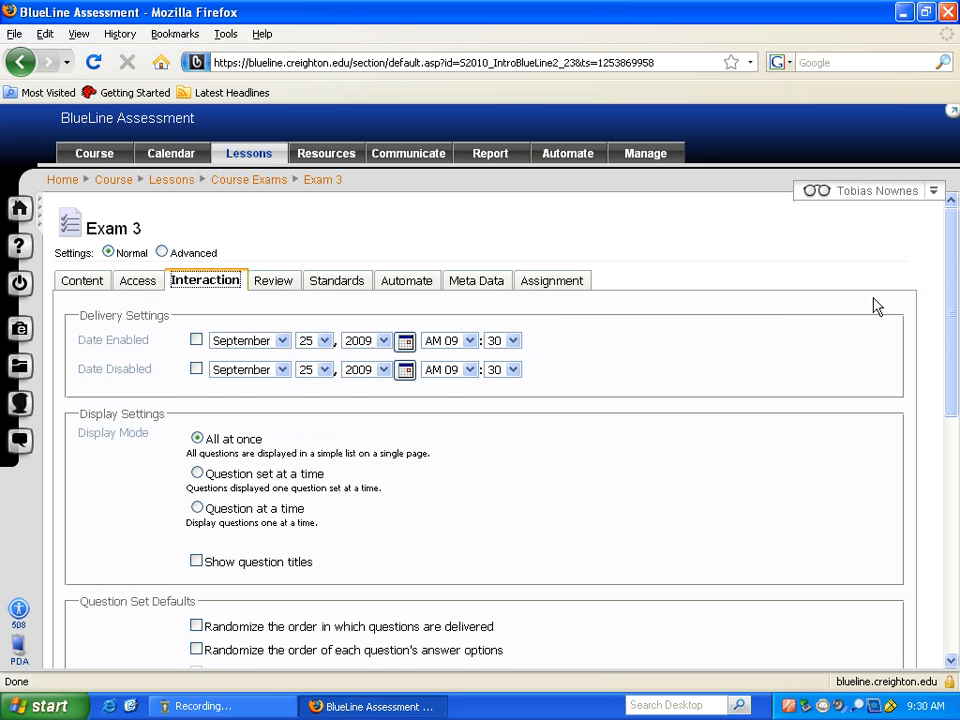
Switch Exam 3's settings to the Advanced view and compare the access dates with the interaction delivery dates
drag(950, 300, 950, 320)
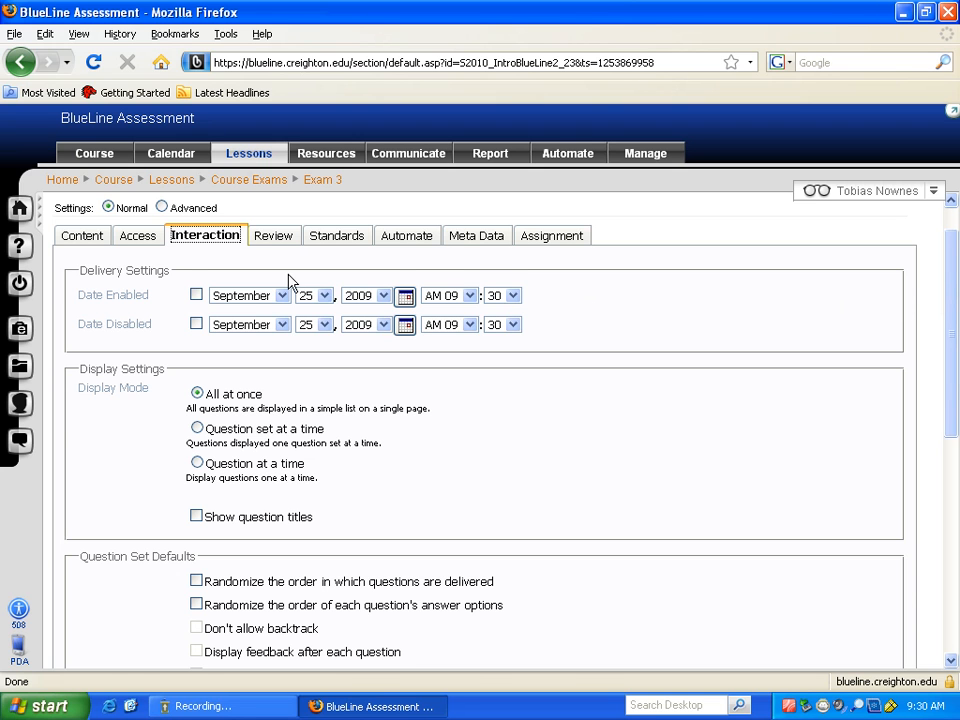
click(137, 236)
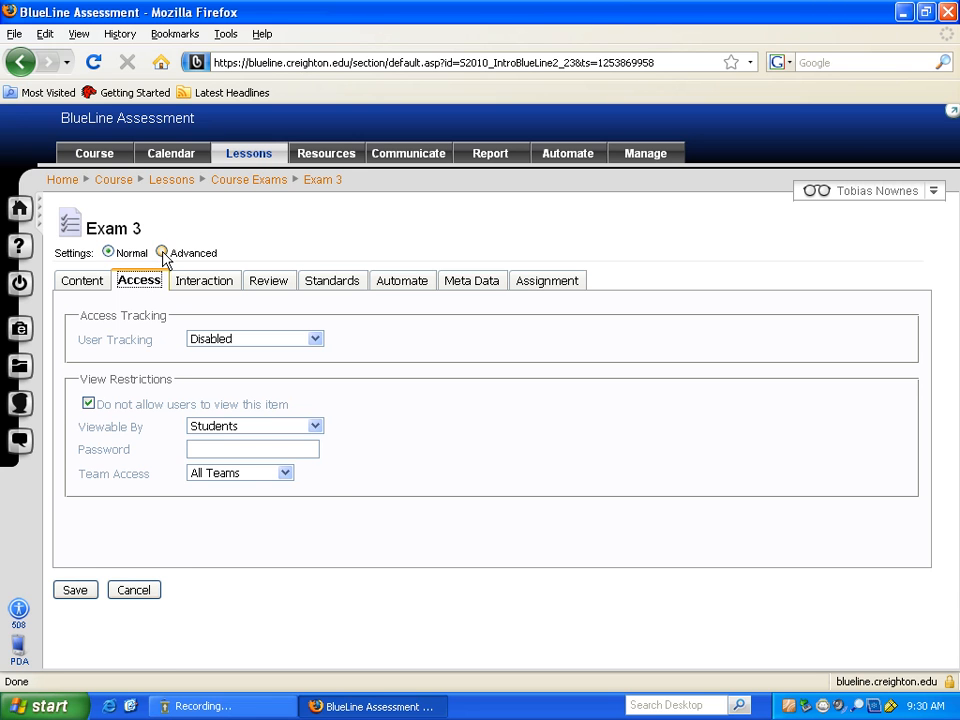
click(162, 253)
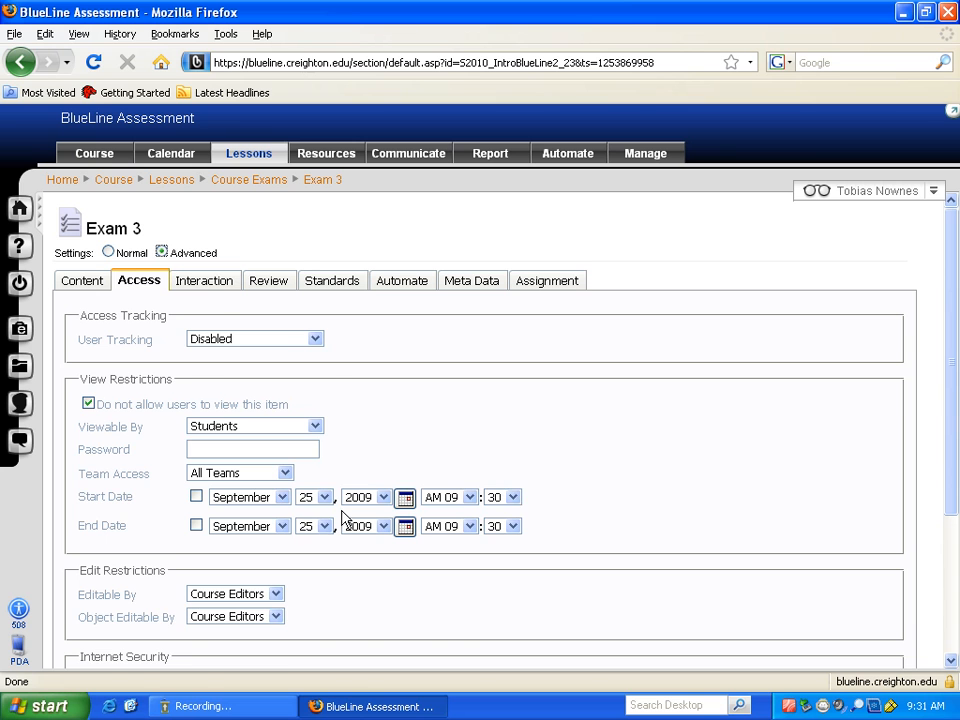
click(204, 284)
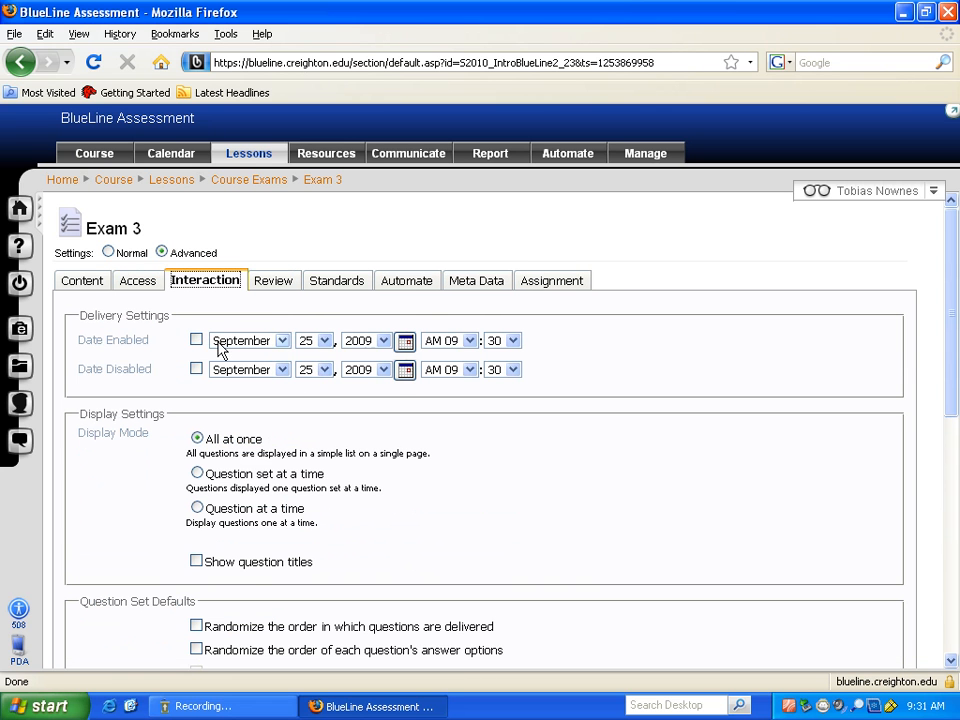
click(133, 287)
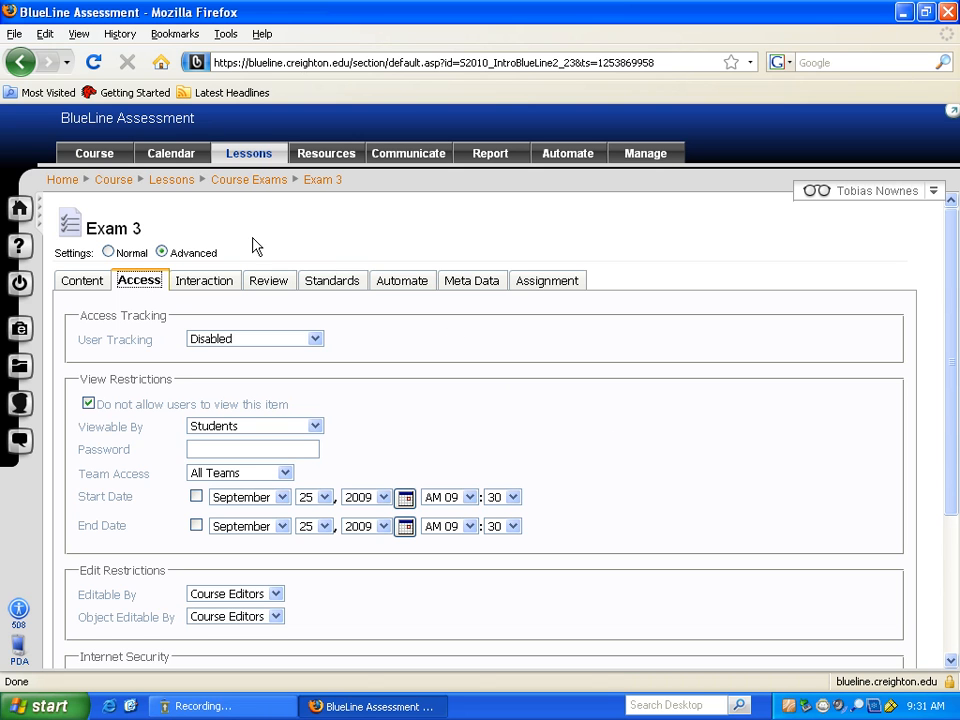
click(210, 284)
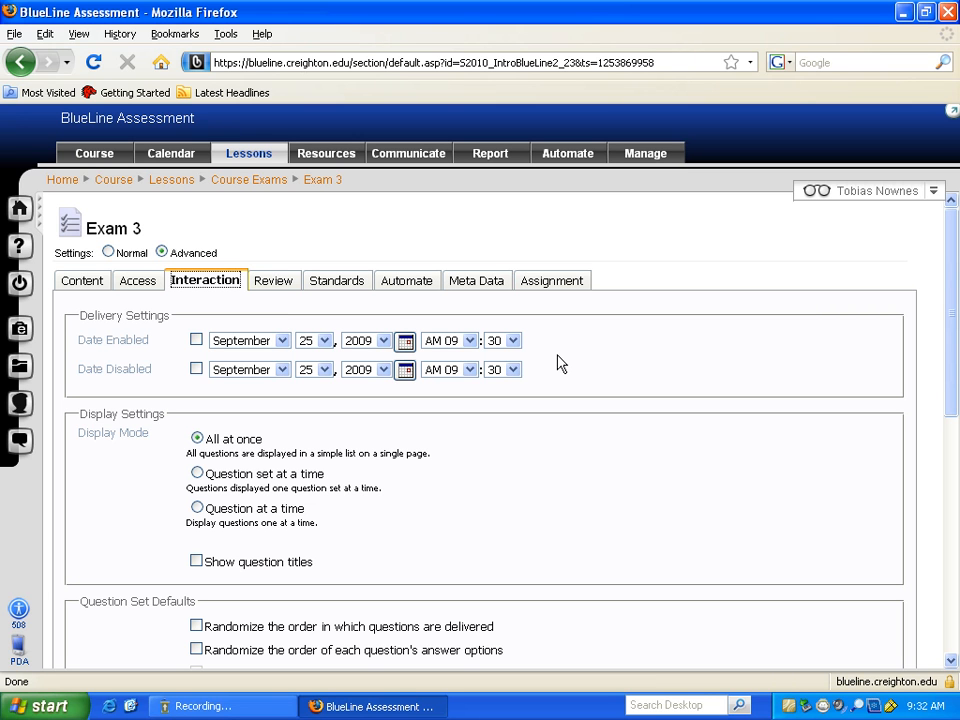
Set Exam 3's display mode to Question at a time
scroll(674, 378, down, 4)
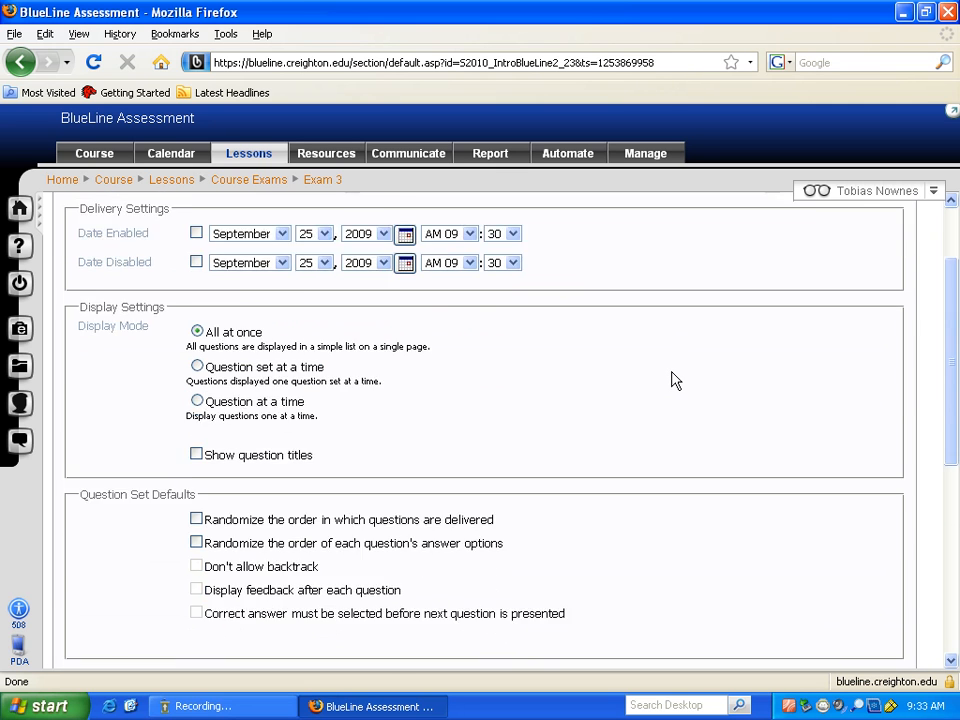
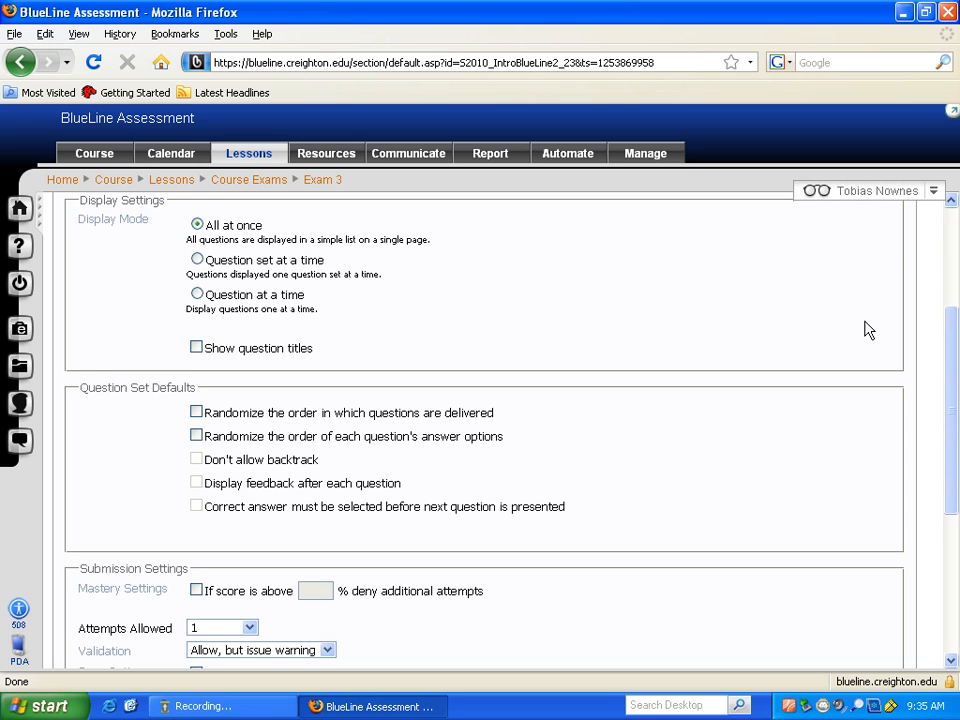
click(197, 294)
scroll(952, 385, down, 1)
Review the available choices for attempts allowed and for validation in Exam 3's submission settings
drag(952, 385, 913, 497)
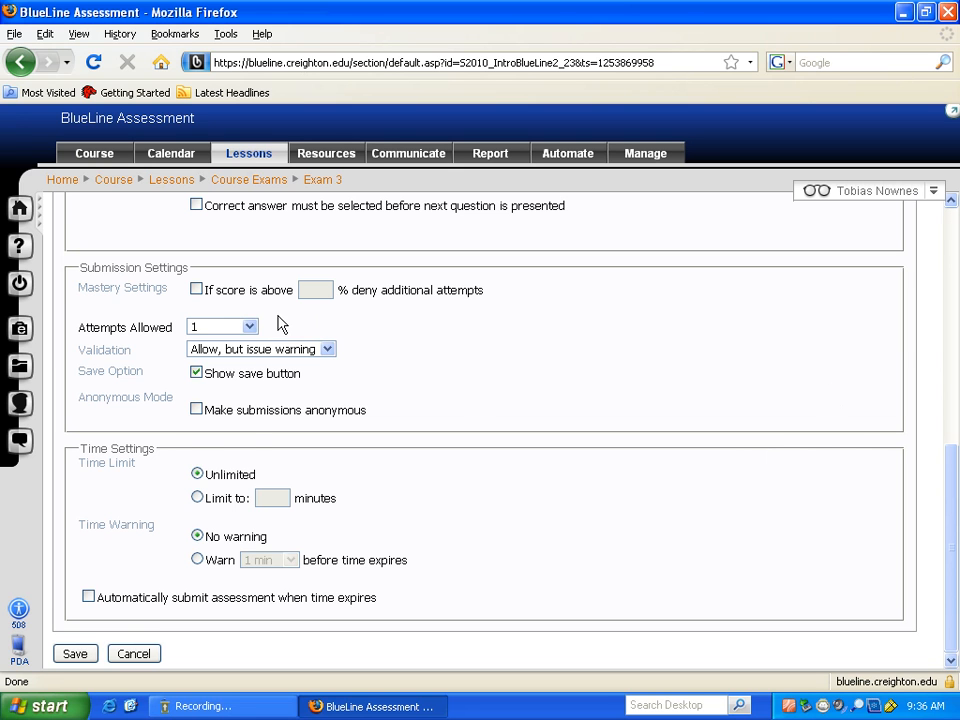
click(250, 329)
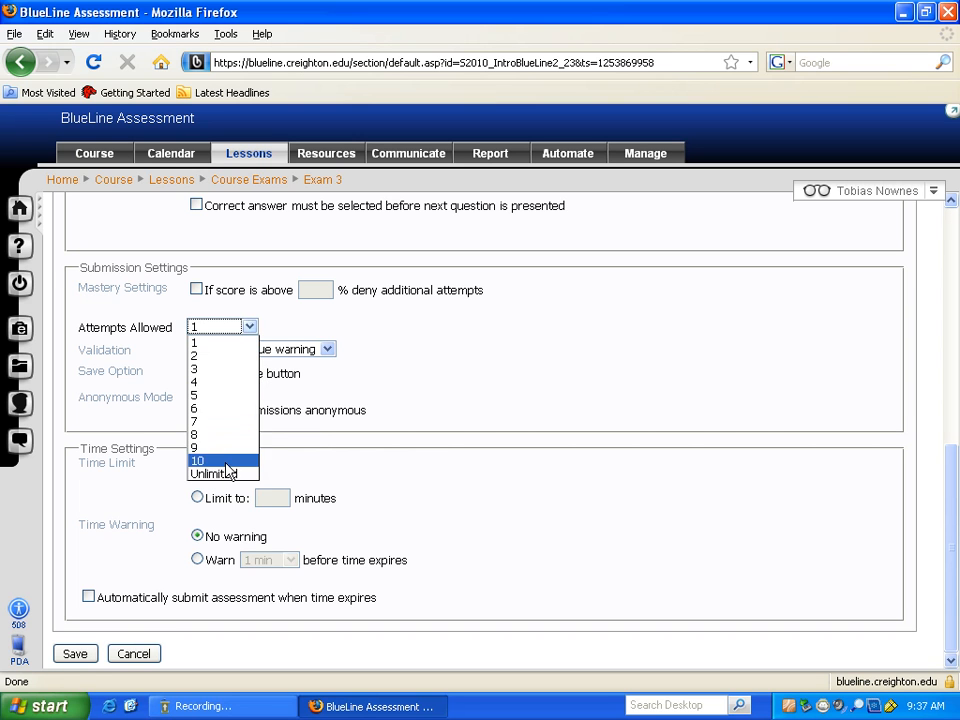
click(407, 320)
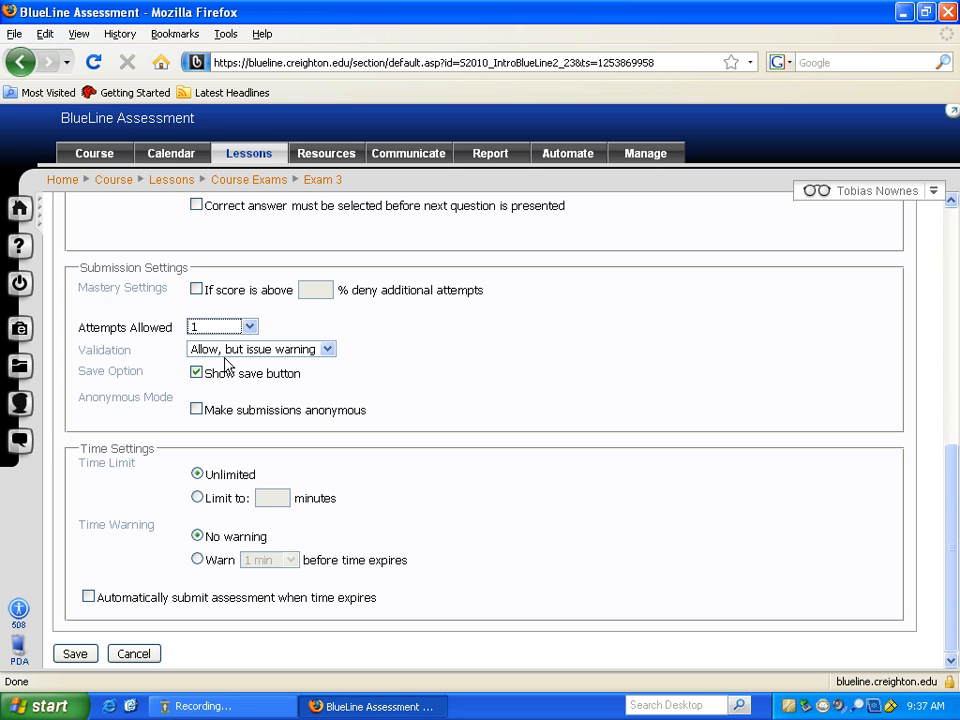
click(328, 350)
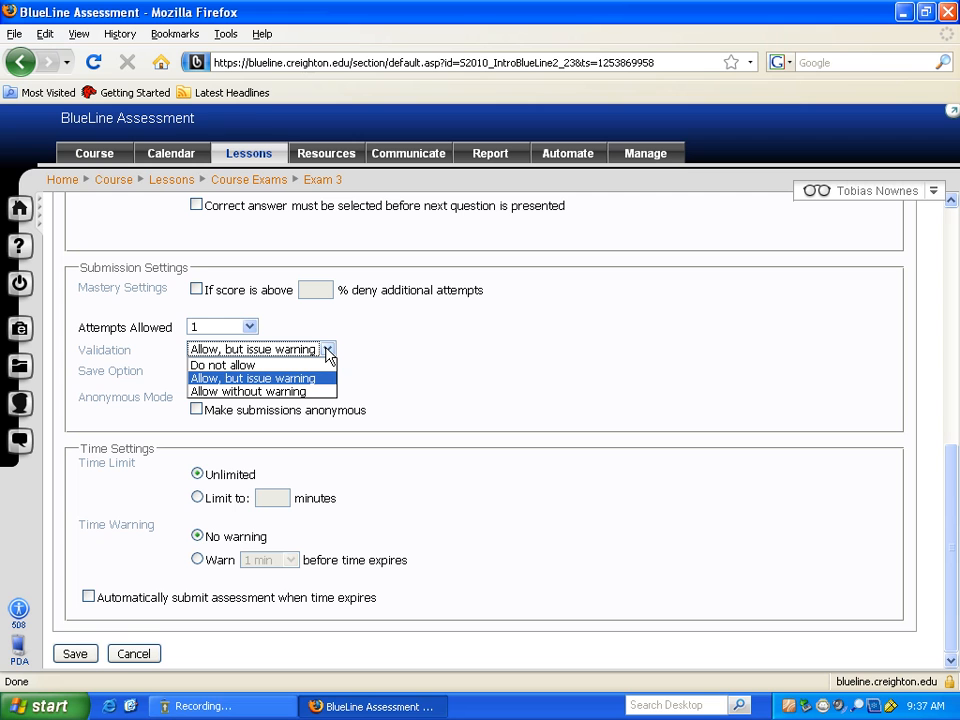
click(390, 368)
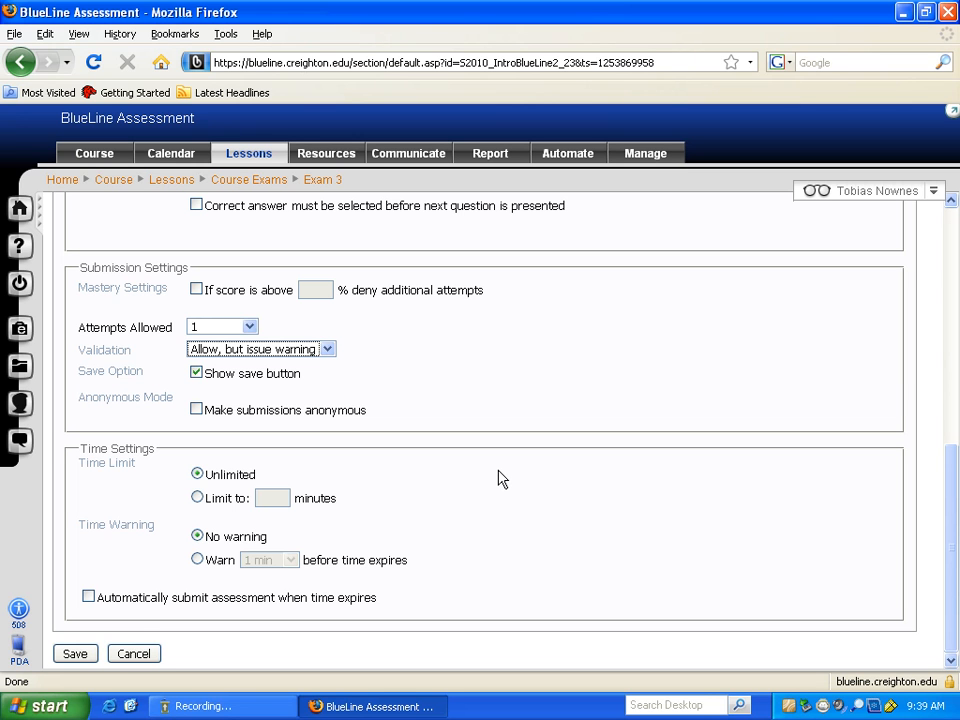
Limit Exam 3 to 90 minutes and enable a warning 1 min before time expires
click(197, 498)
click(263, 499)
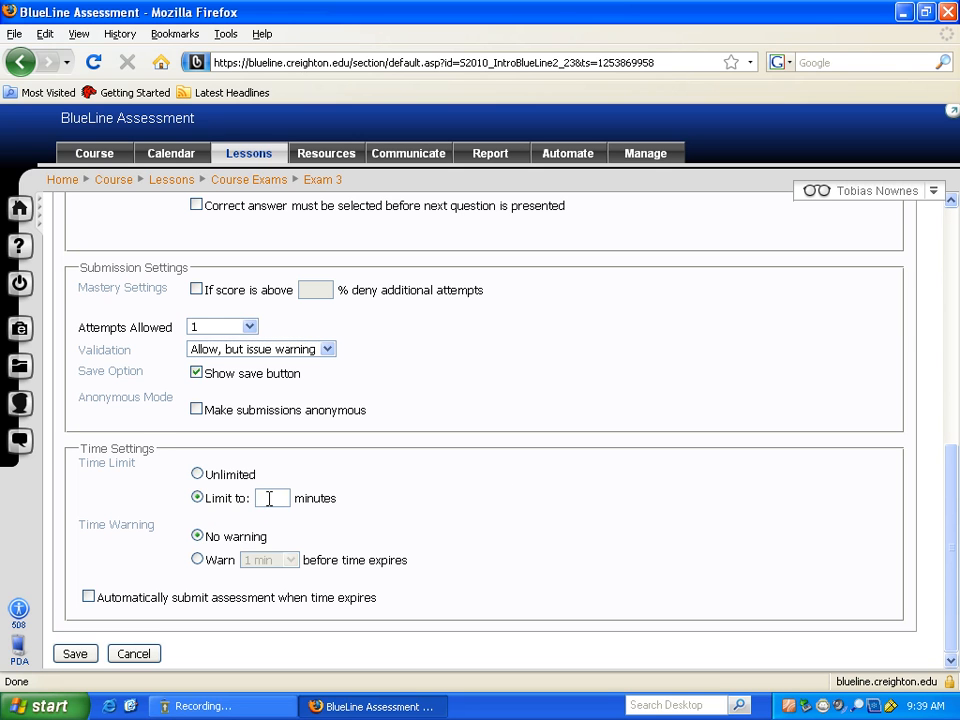
text(90)
click(197, 560)
click(290, 560)
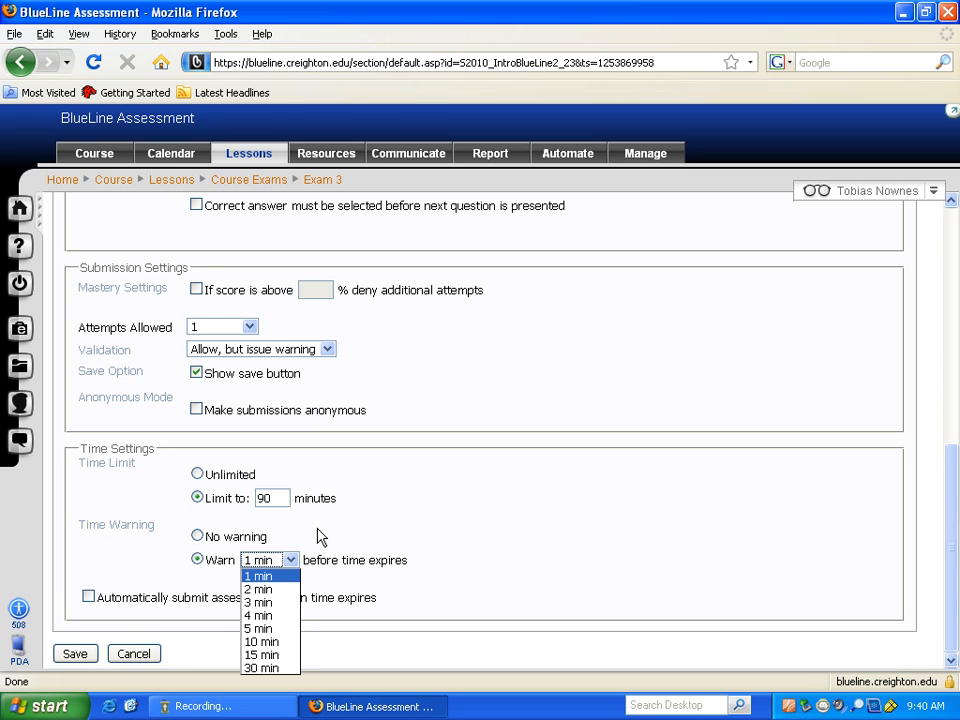
click(316, 527)
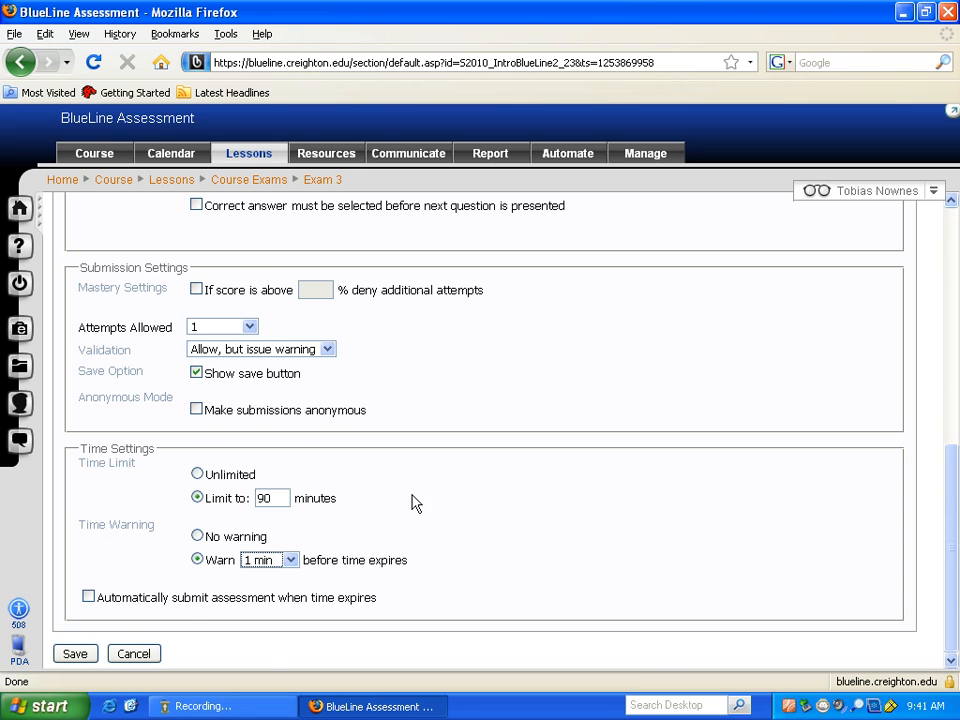
Open Exam 3's results review settings
scroll(414, 503, up, 2)
scroll(416, 503, up, 8)
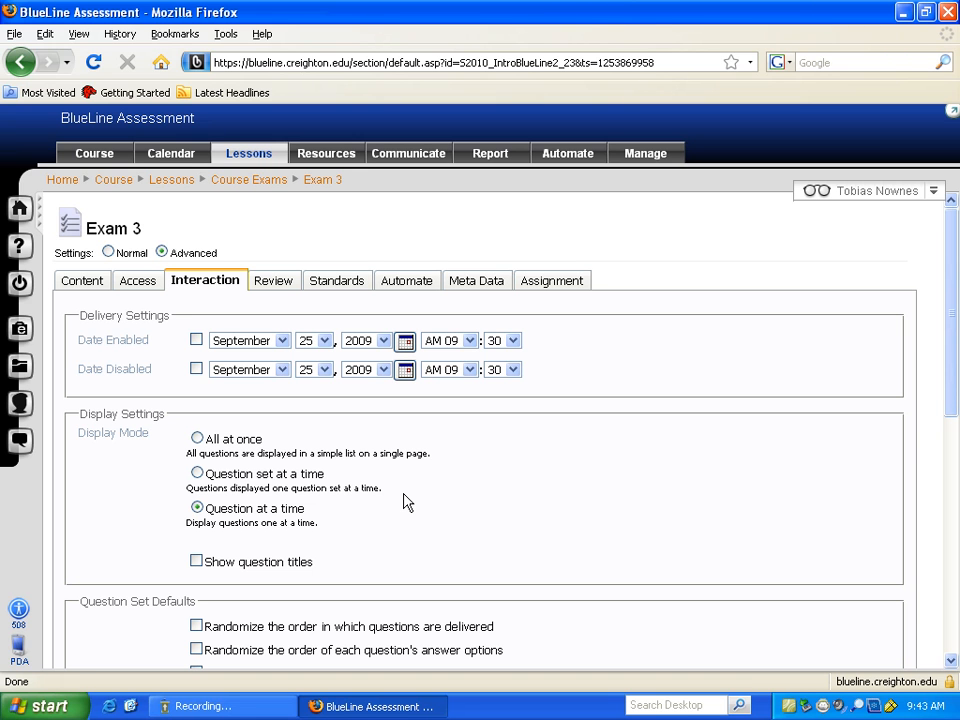
click(274, 284)
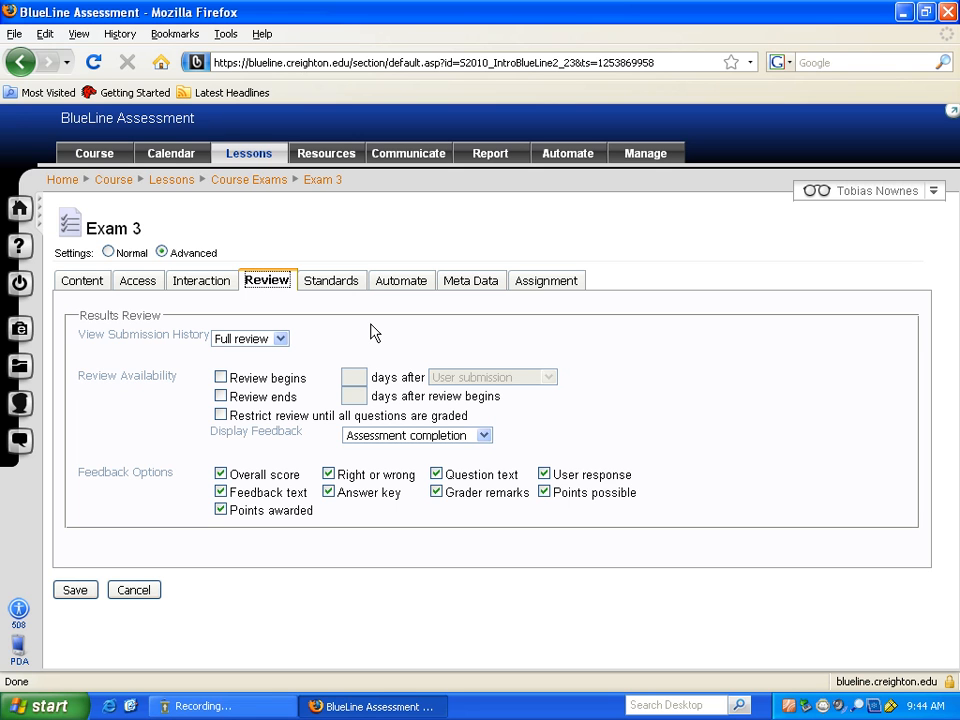
click(221, 379)
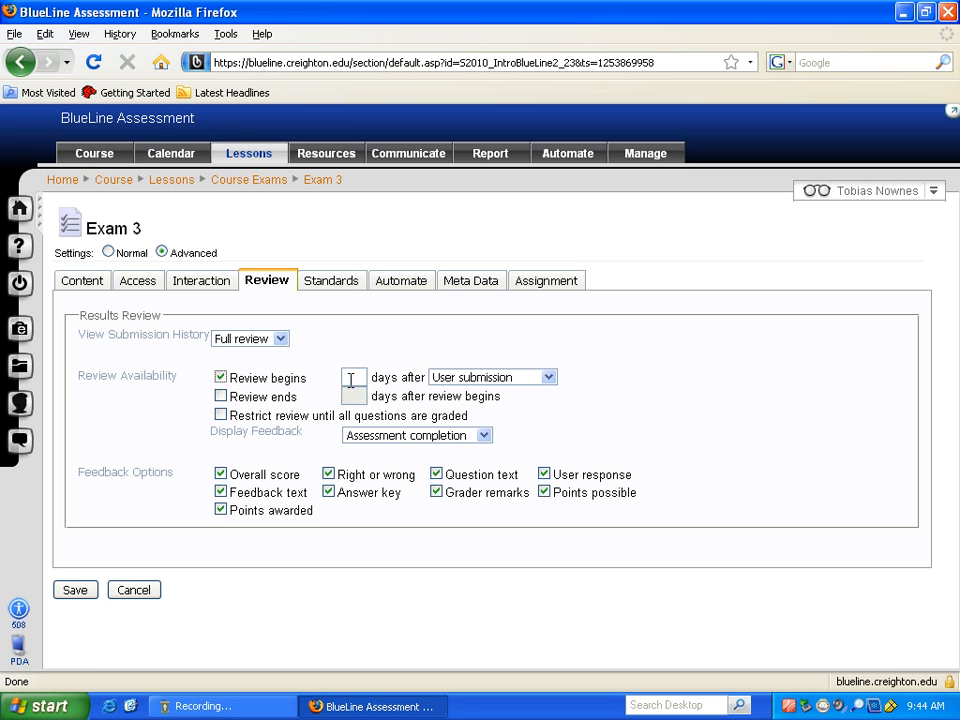
click(221, 379)
click(221, 398)
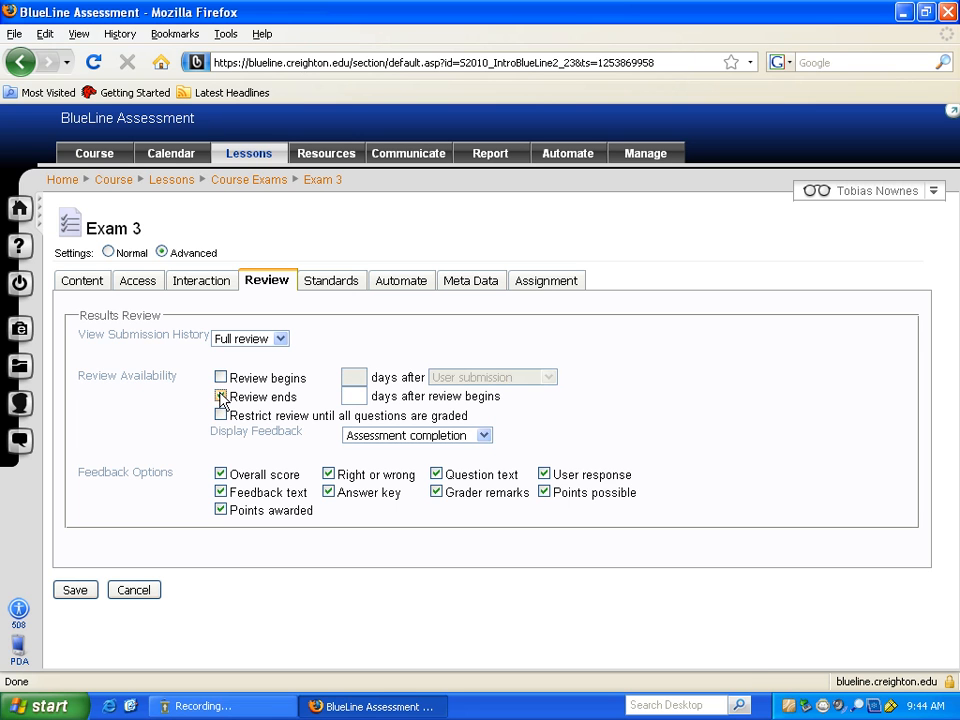
click(221, 397)
click(221, 416)
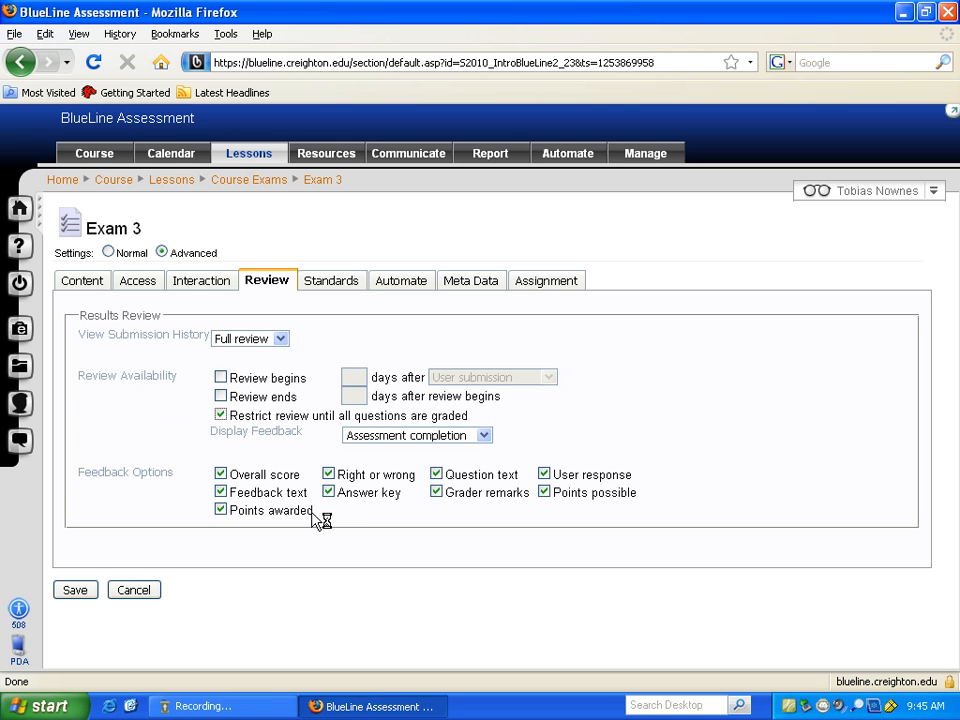
click(220, 414)
Turn off the Answer key and Right or wrong feedback options, and save Exam 3's settings
click(328, 492)
click(328, 476)
click(75, 590)
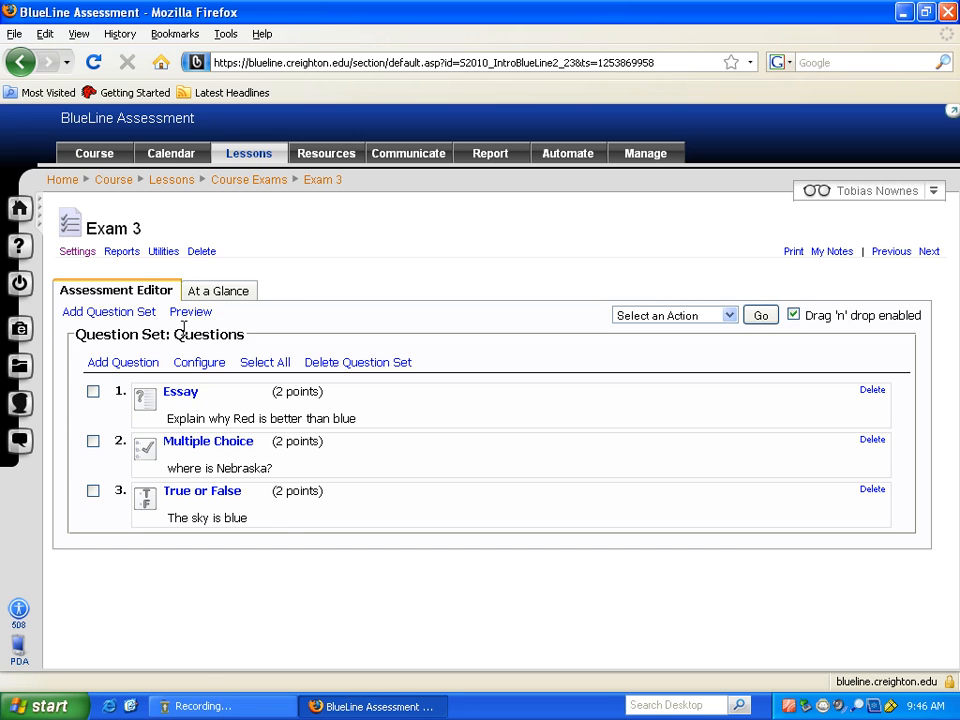
Reopen Exam 3 from the Course Exams folder, preview its question-at-a-time delivery, and close the preview
click(68, 230)
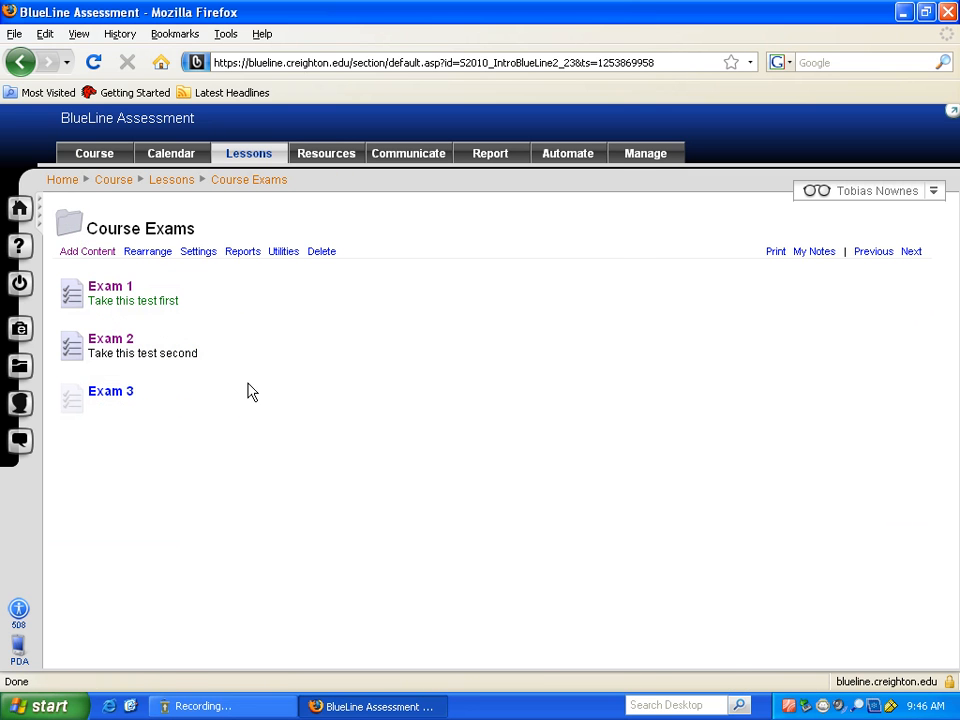
click(110, 398)
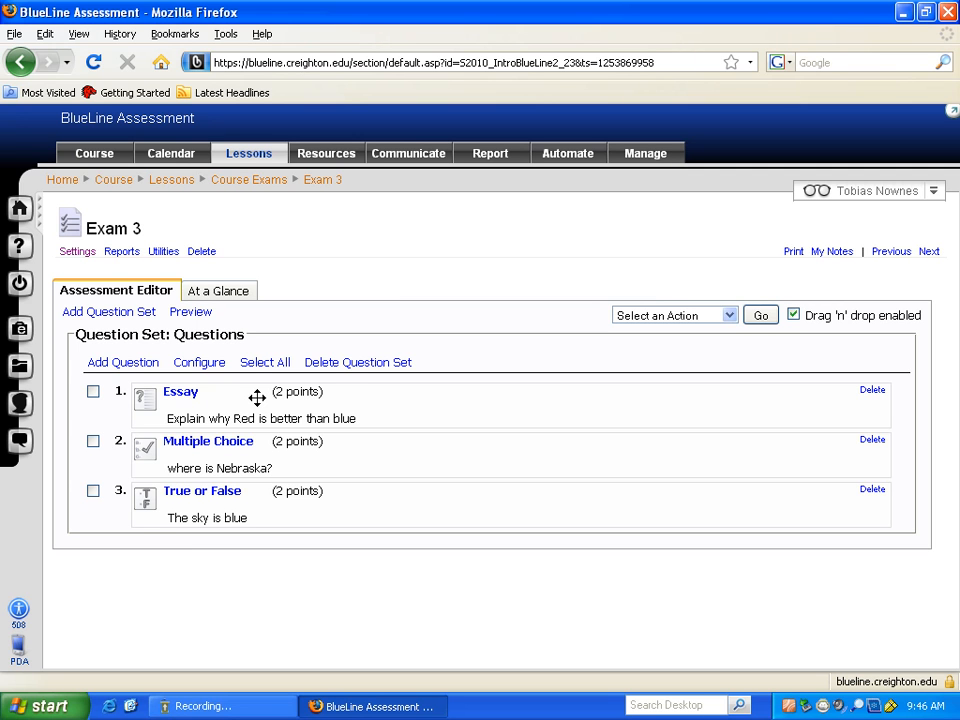
click(190, 312)
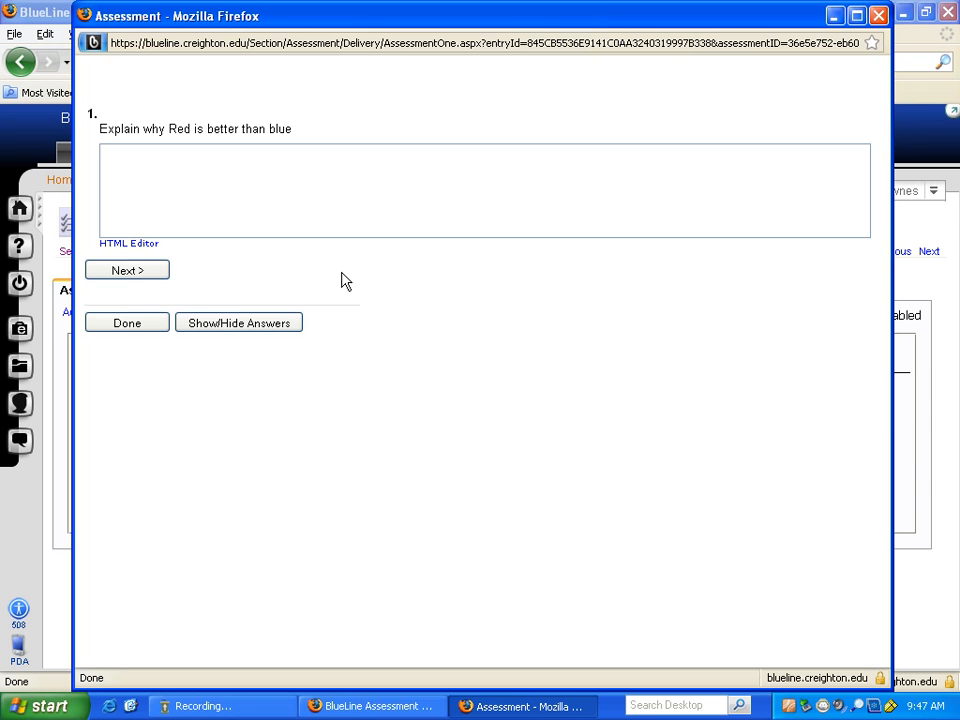
click(118, 325)
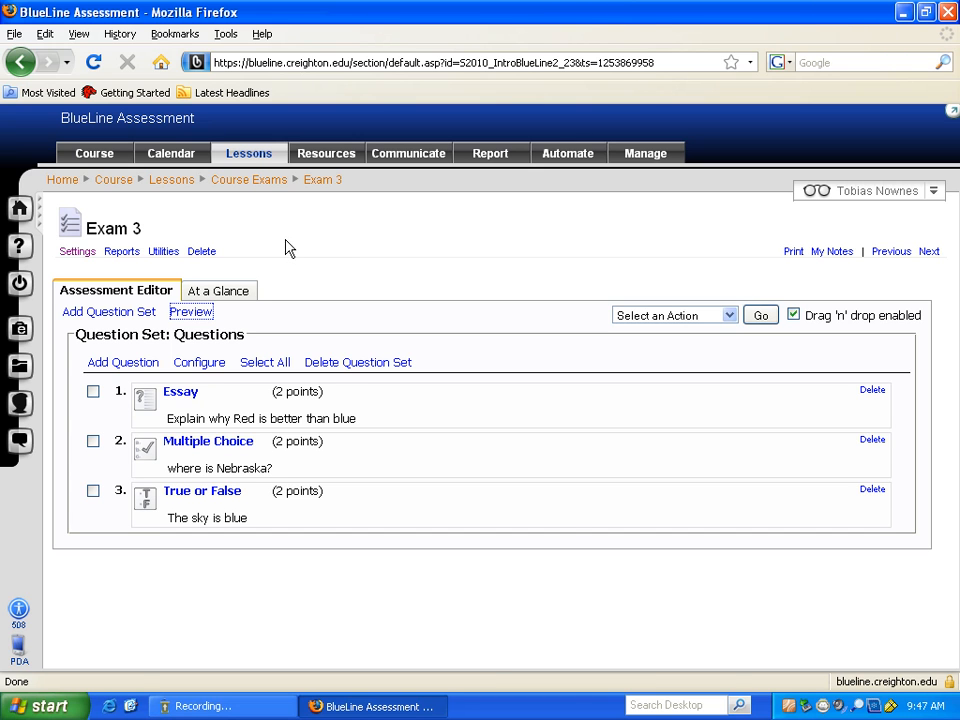
Open the ungraded responses to Exam 1's newspaper question for grading by question
click(243, 158)
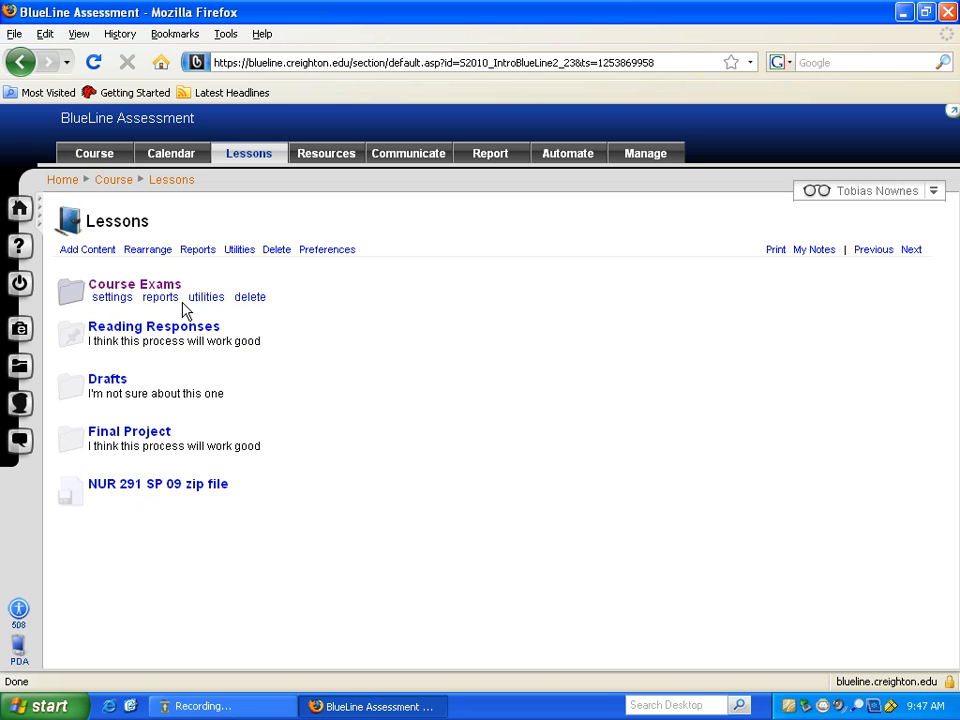
click(132, 287)
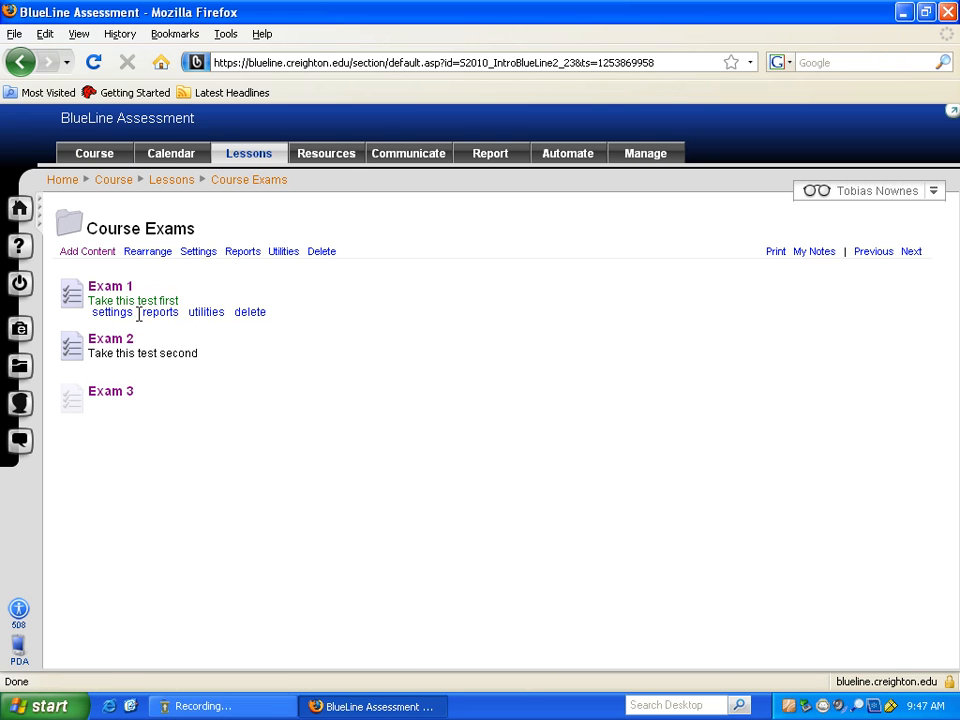
click(210, 314)
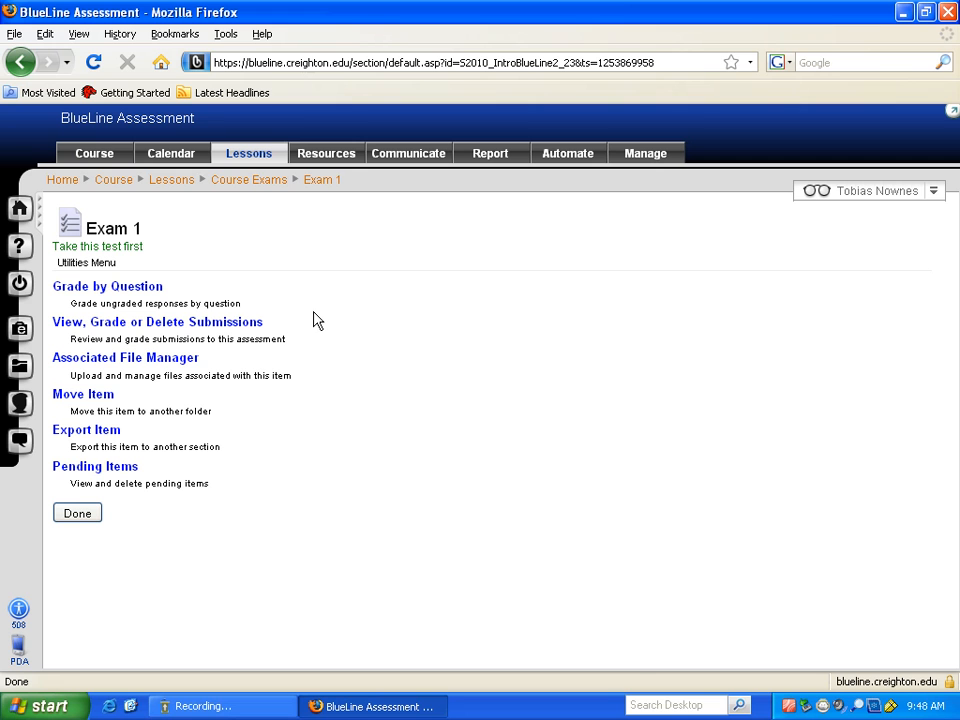
click(131, 289)
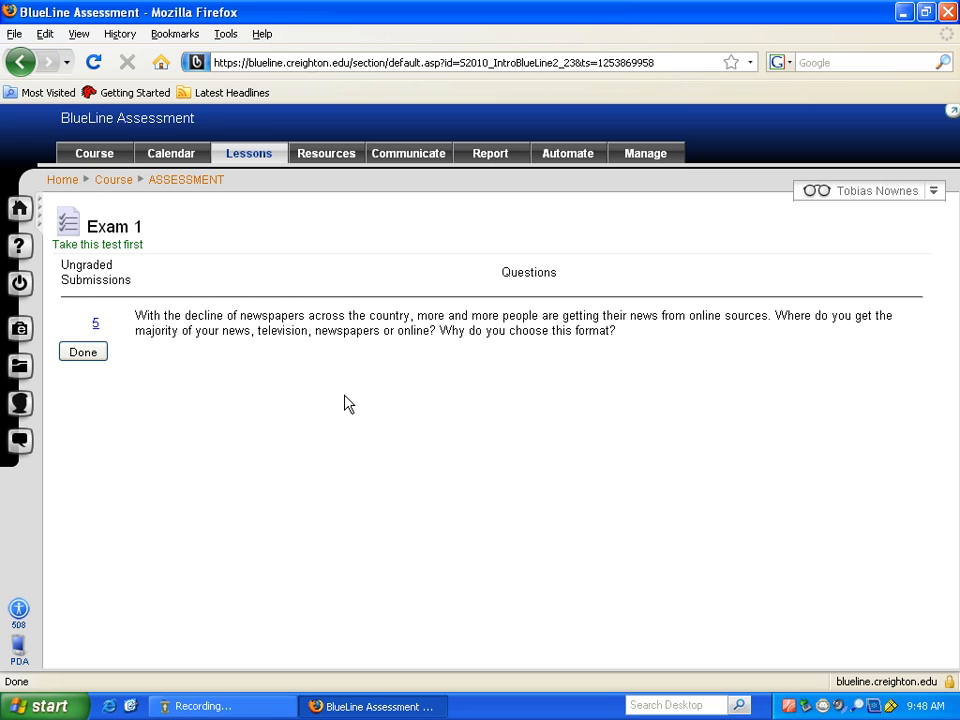
click(95, 324)
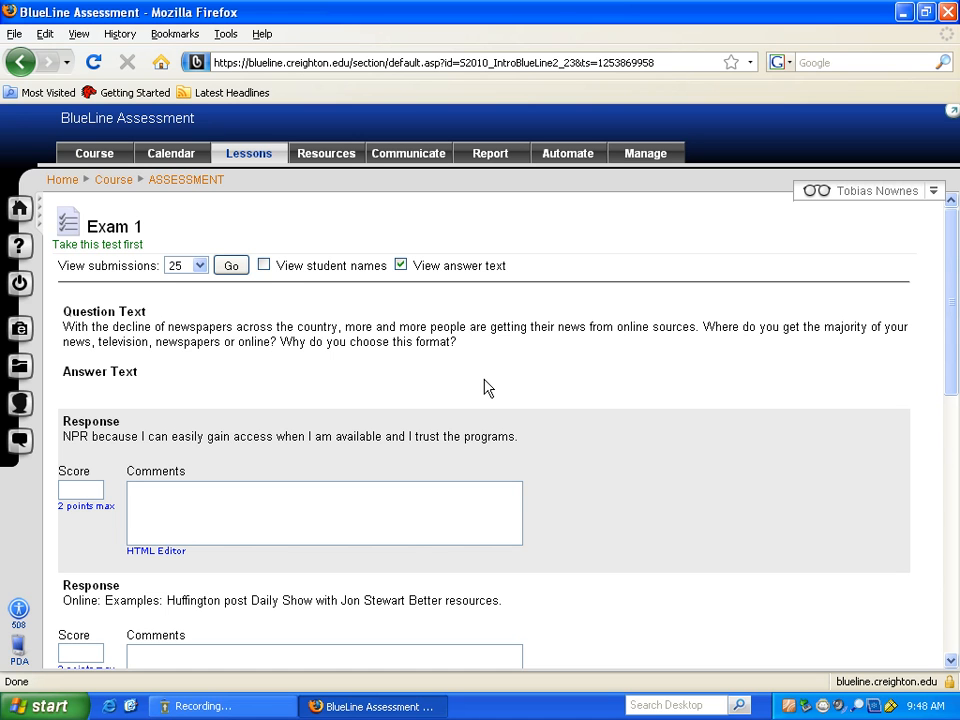
Show the student names on the Exam 1 responses and give the first response a score of 2
click(264, 266)
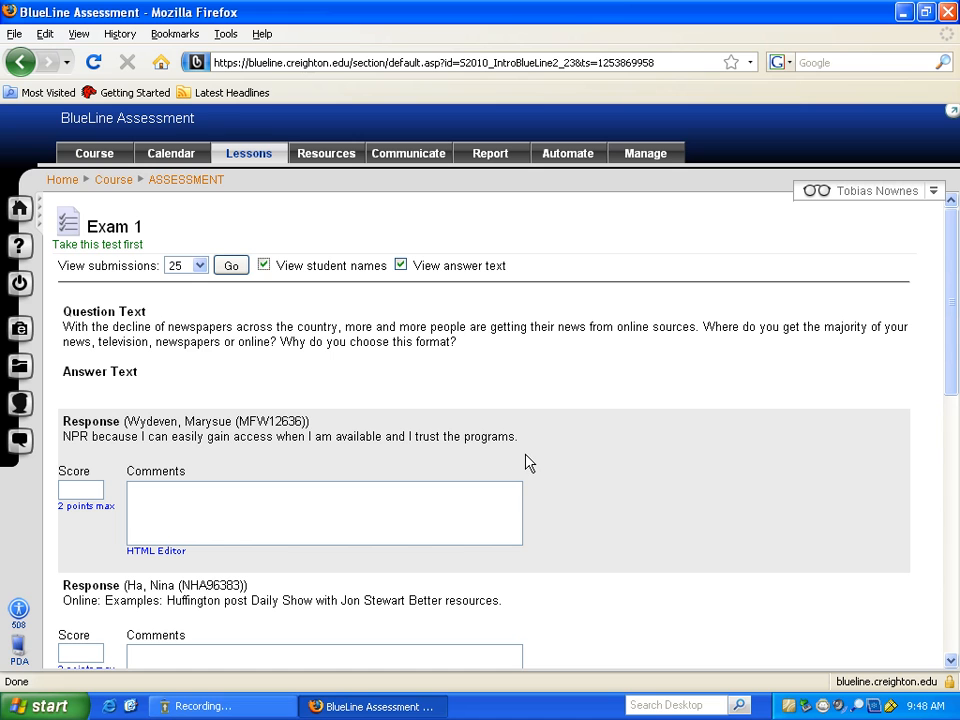
click(200, 266)
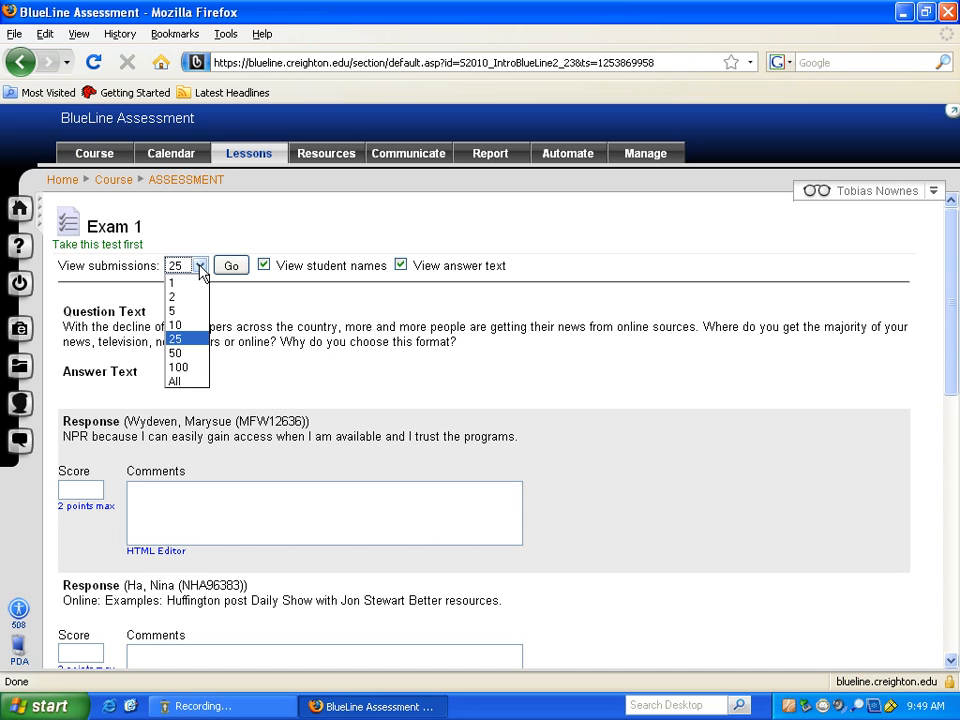
click(200, 267)
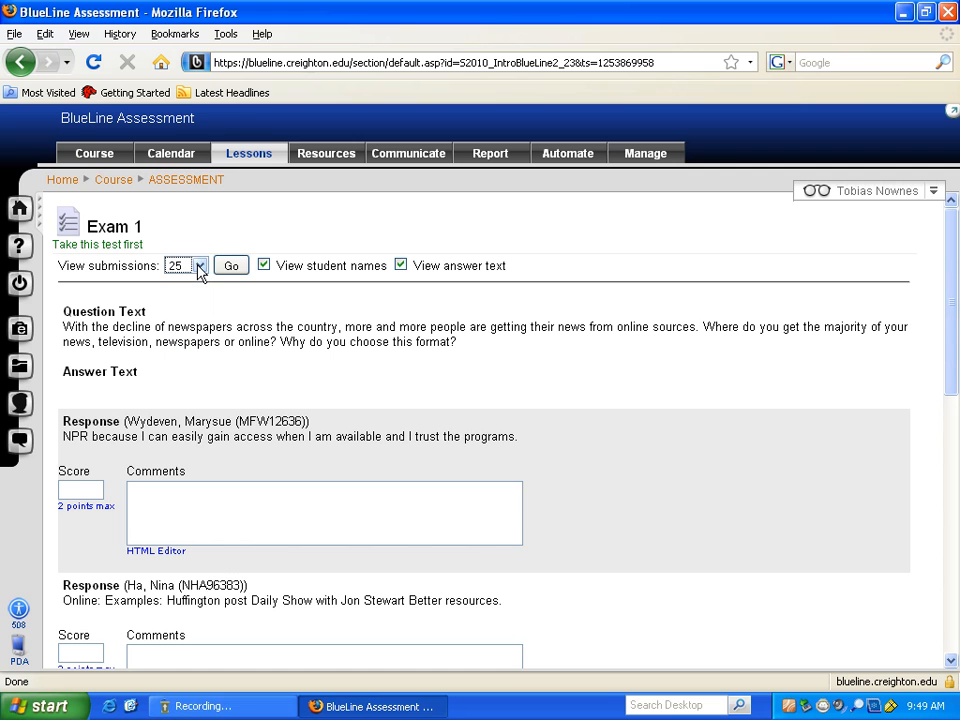
click(66, 488)
text(2)
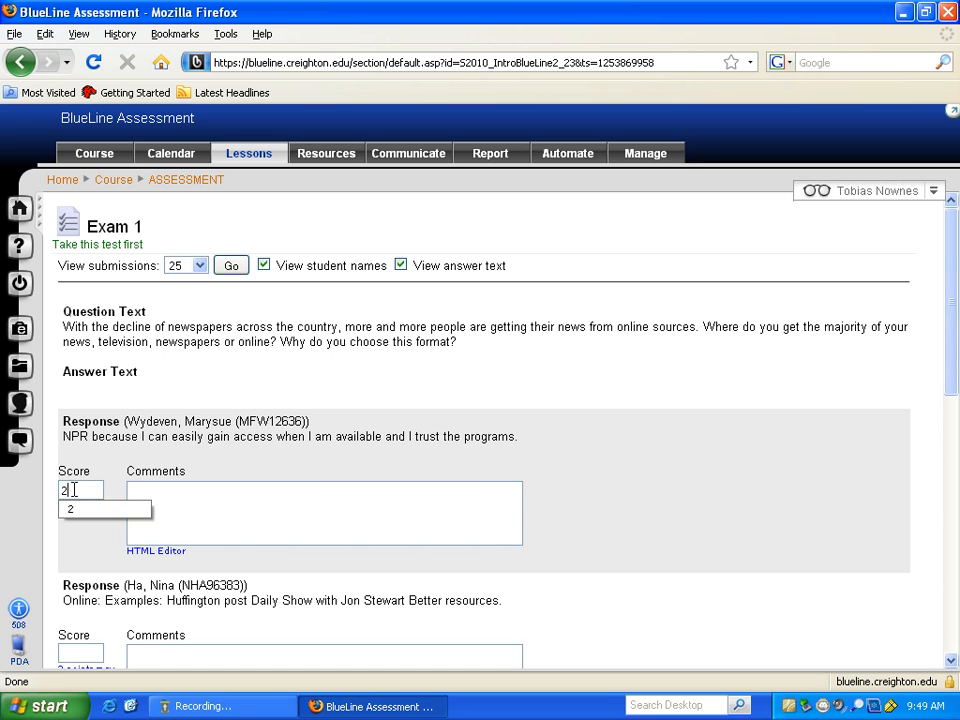
Comment "nice" on the first response and give the second and third responses a score of 2 each
click(205, 497)
text(nice)
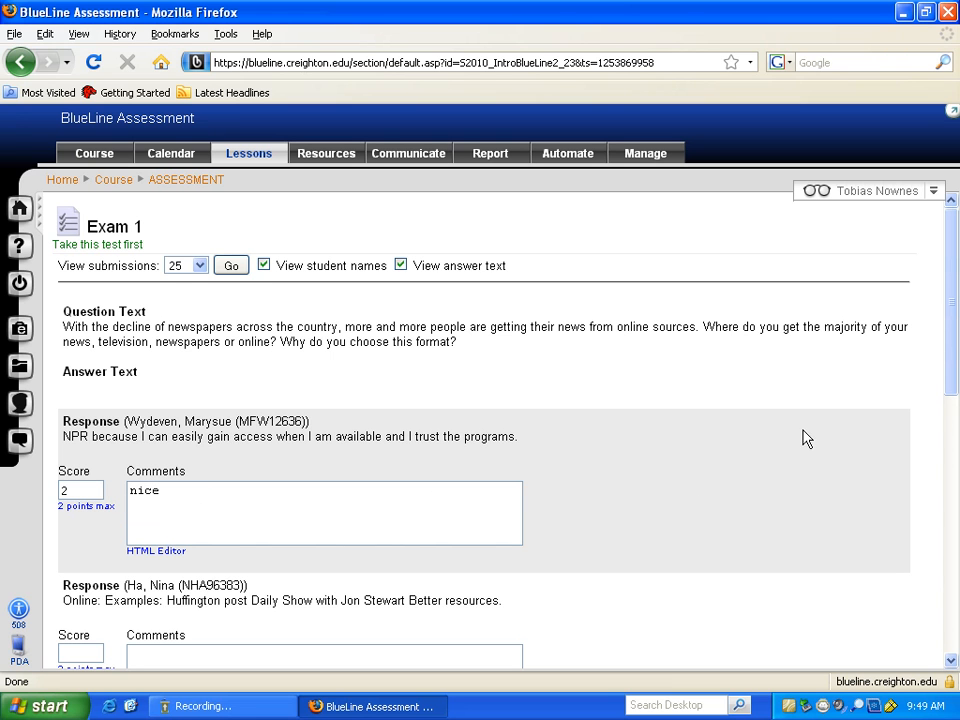
drag(951, 393, 945, 514)
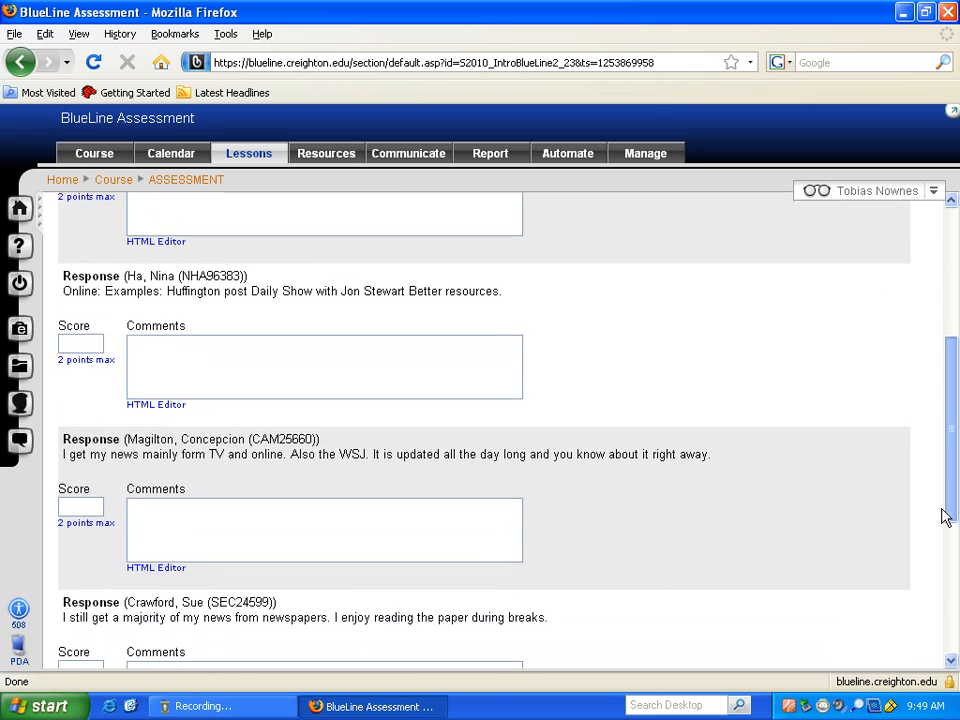
click(88, 339)
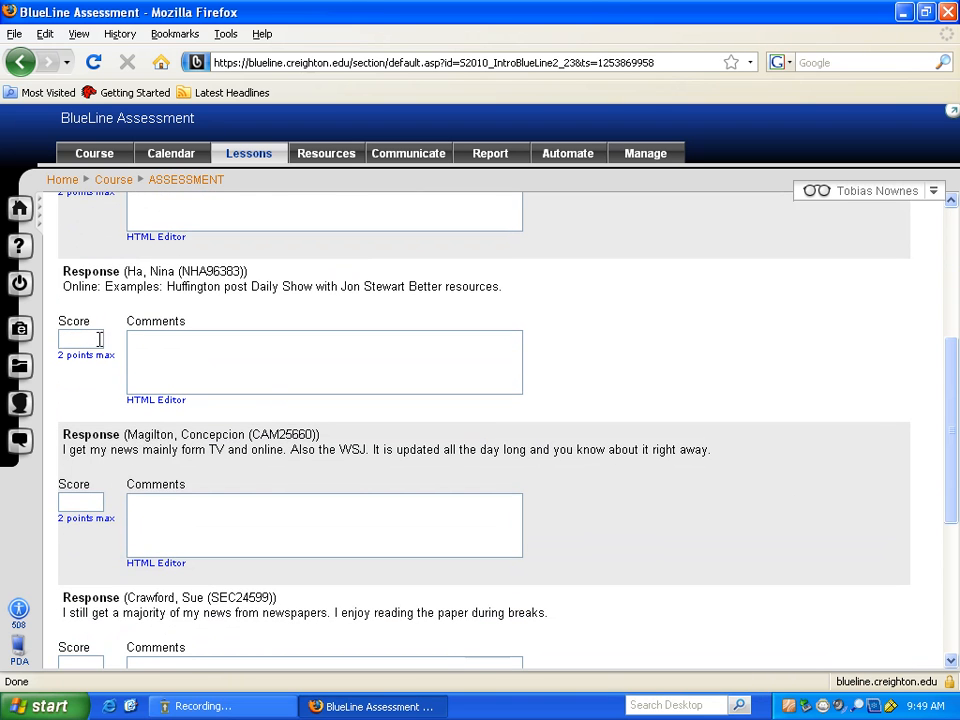
text(2)
click(68, 500)
text(2)
Give the fourth response a score of 2 and the fifth a score of 0, submit the grades, and return to Exam 1
scroll(338, 584, down, 5)
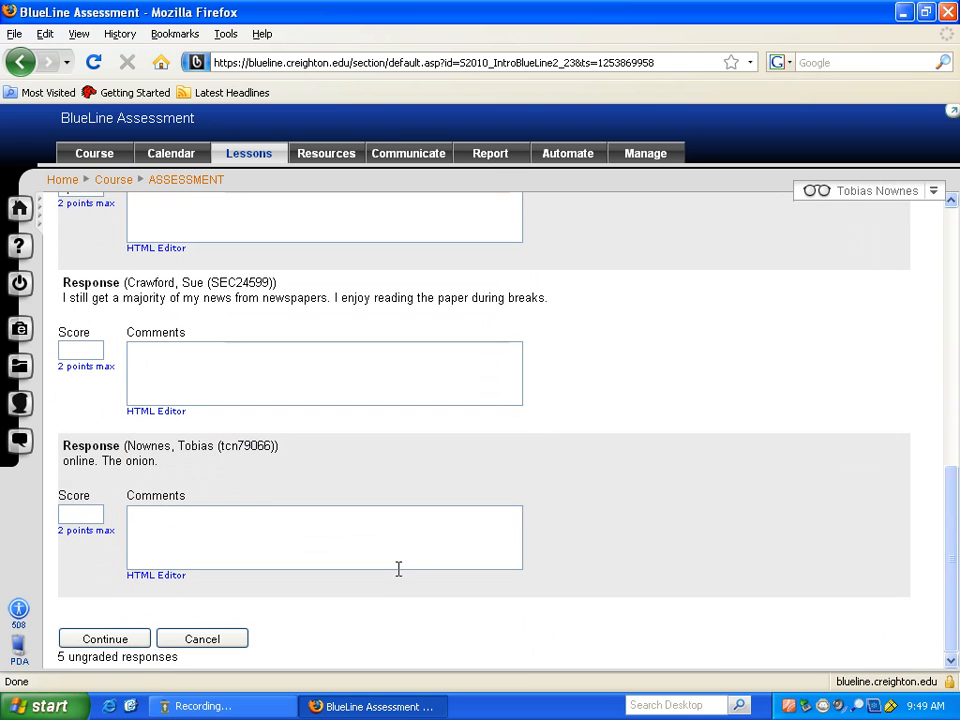
click(79, 352)
text(2)
click(248, 480)
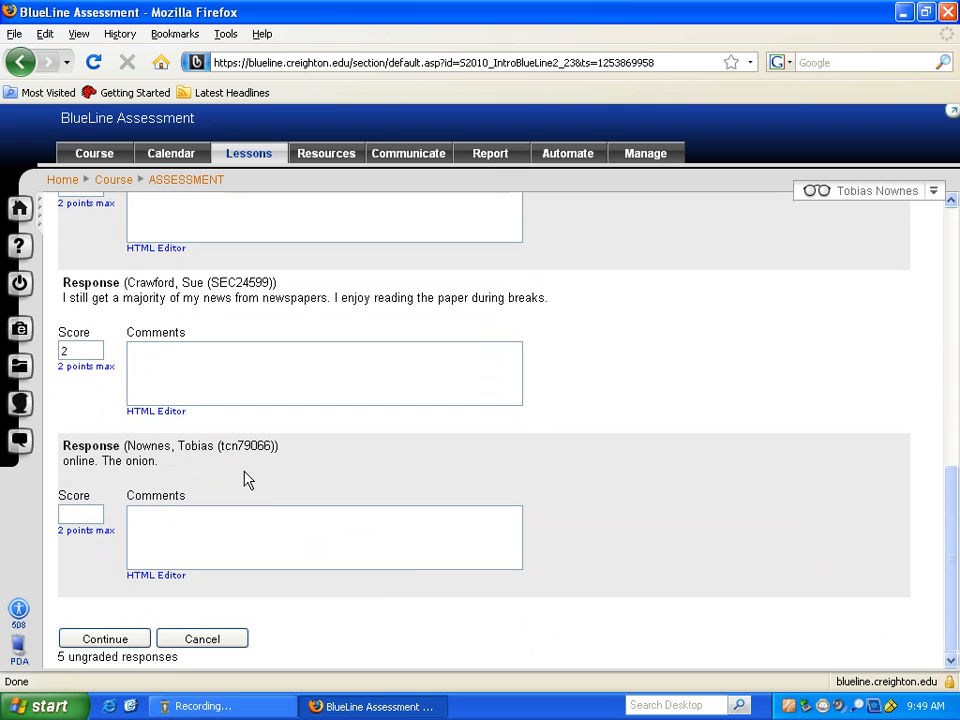
click(75, 513)
text(0)
click(109, 641)
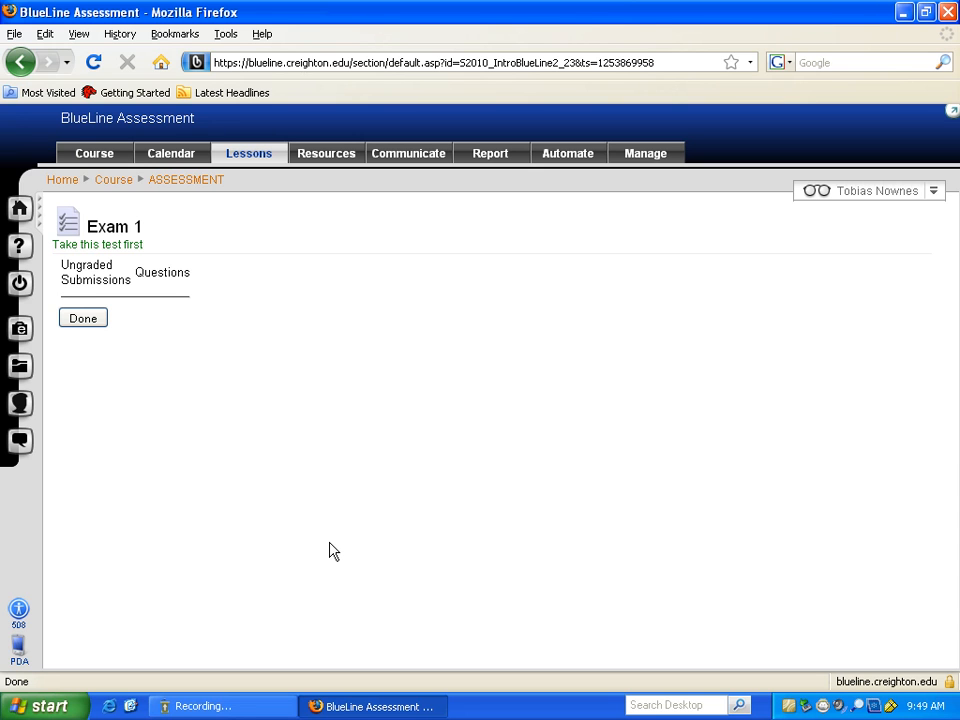
click(80, 323)
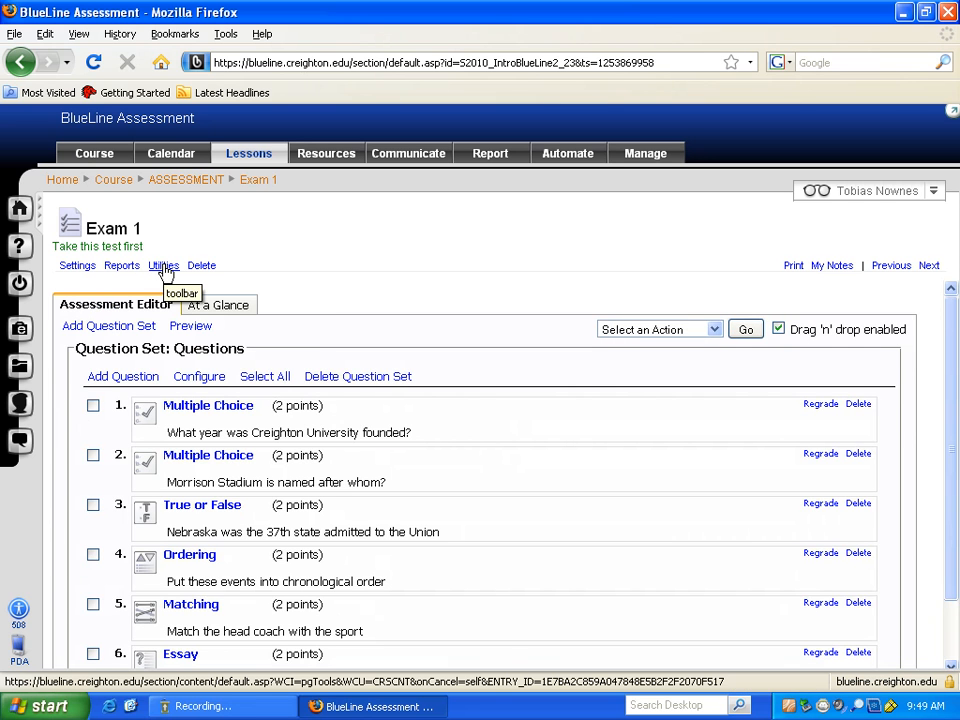
View the list of student submissions and grades for Exam 1, and return to its question list
click(164, 267)
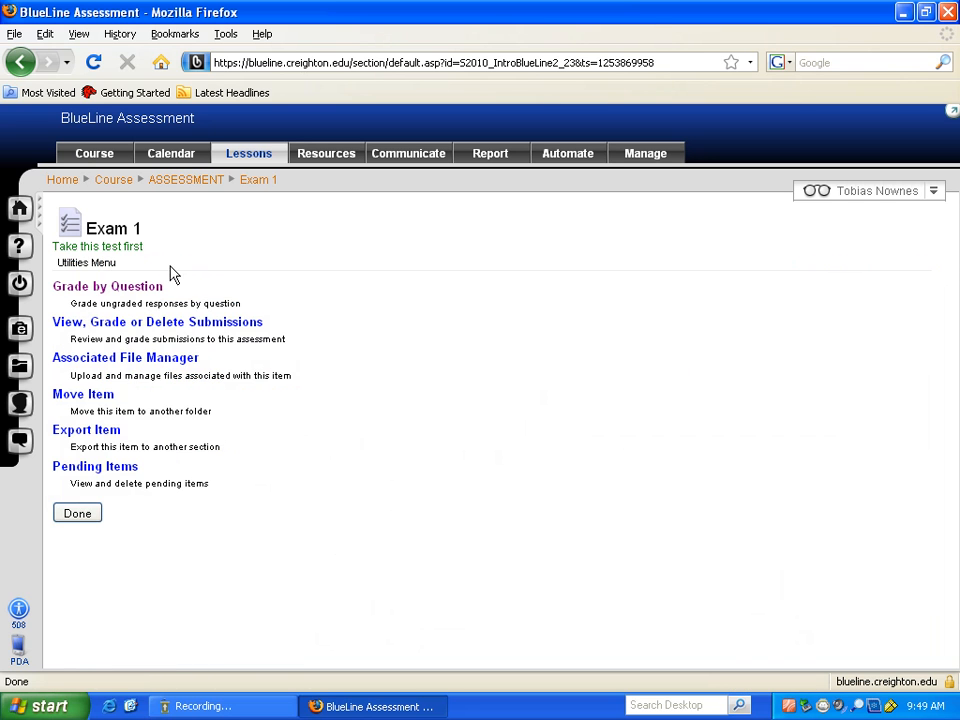
click(184, 323)
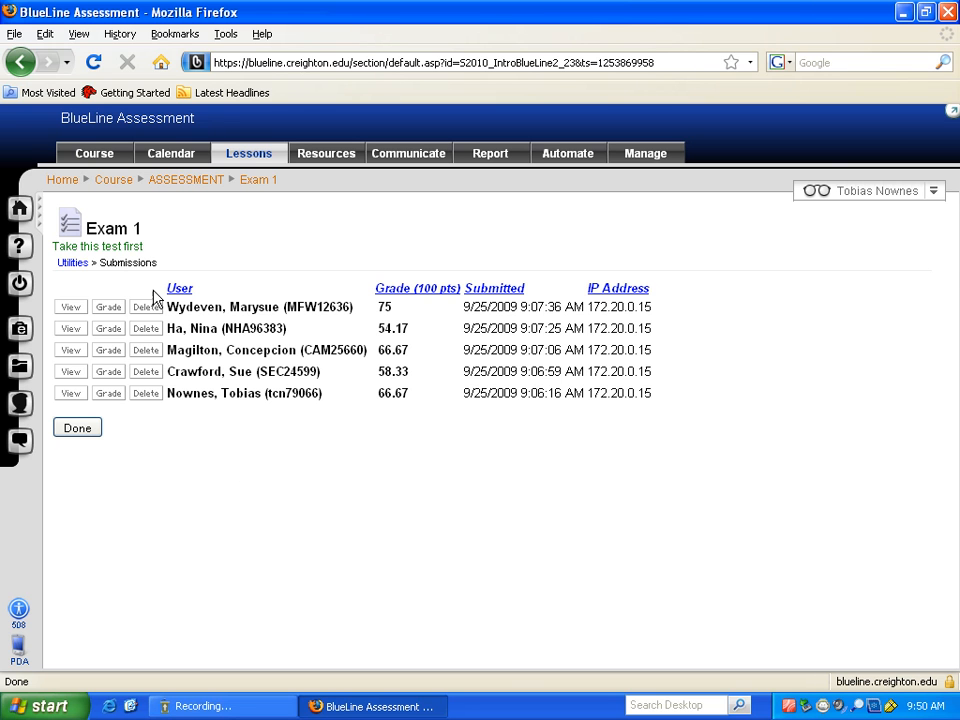
click(70, 230)
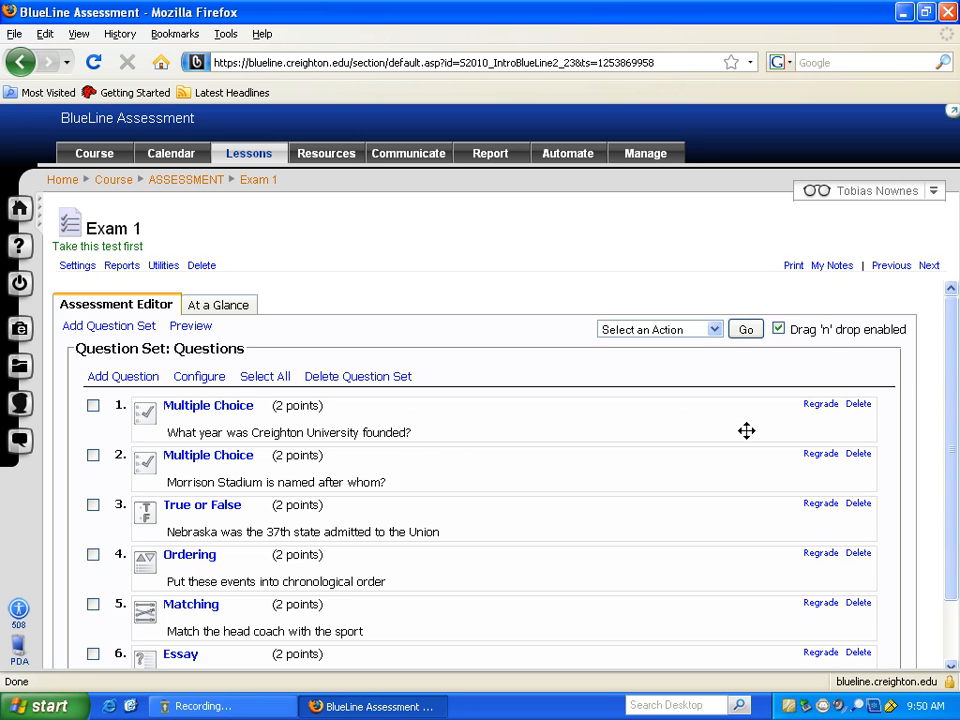
Regrade question 1 using Change points or correct answer, mark 1878 as the correct answer, and save the question
click(817, 406)
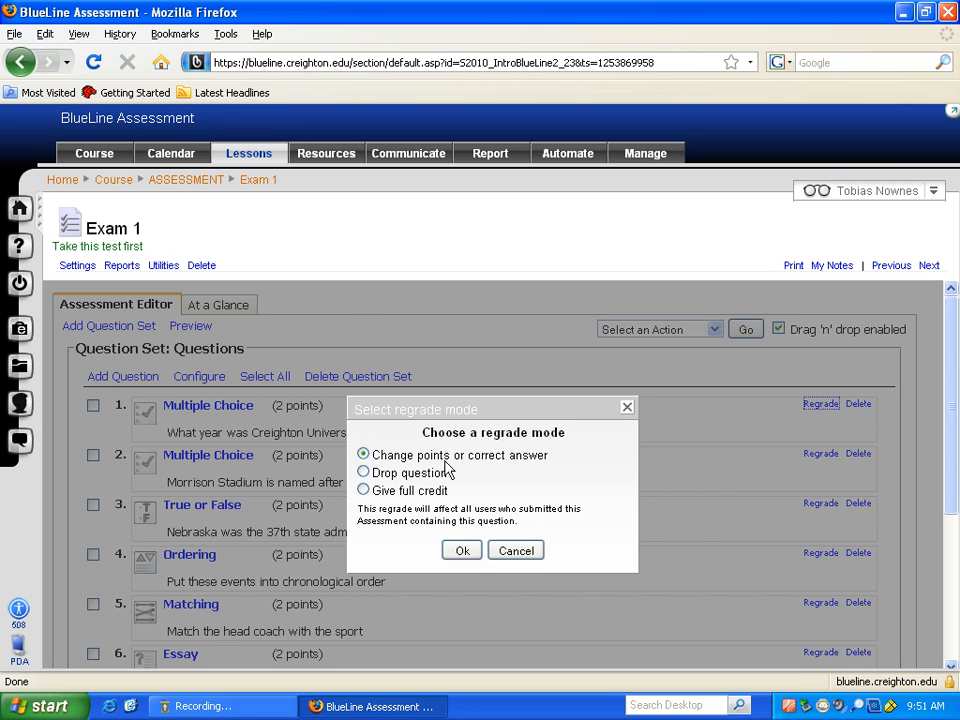
click(462, 550)
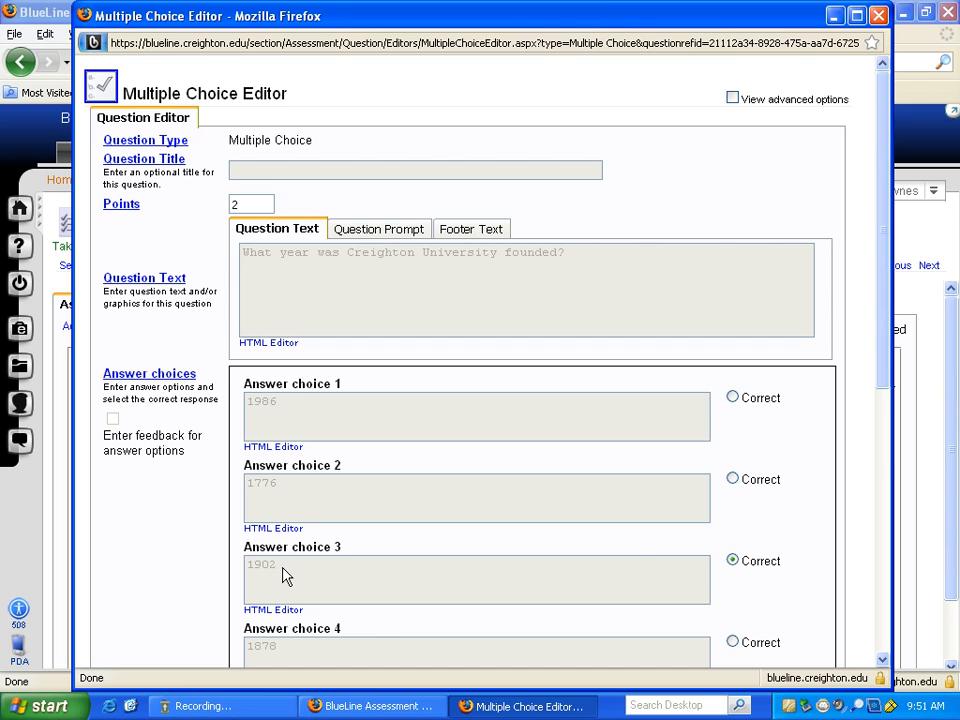
drag(883, 364, 868, 452)
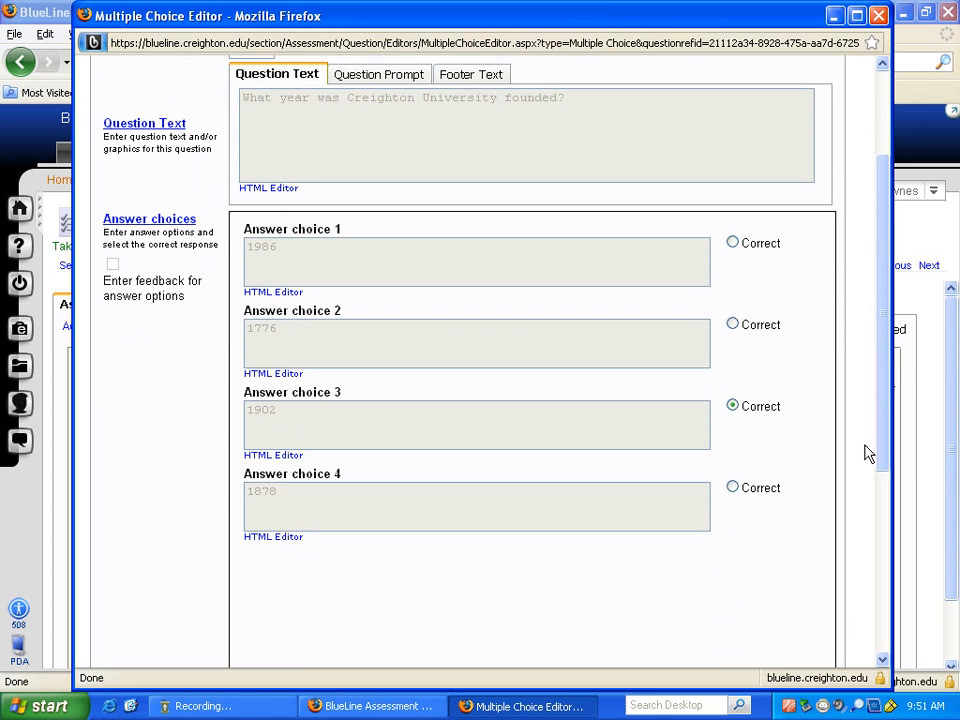
click(733, 489)
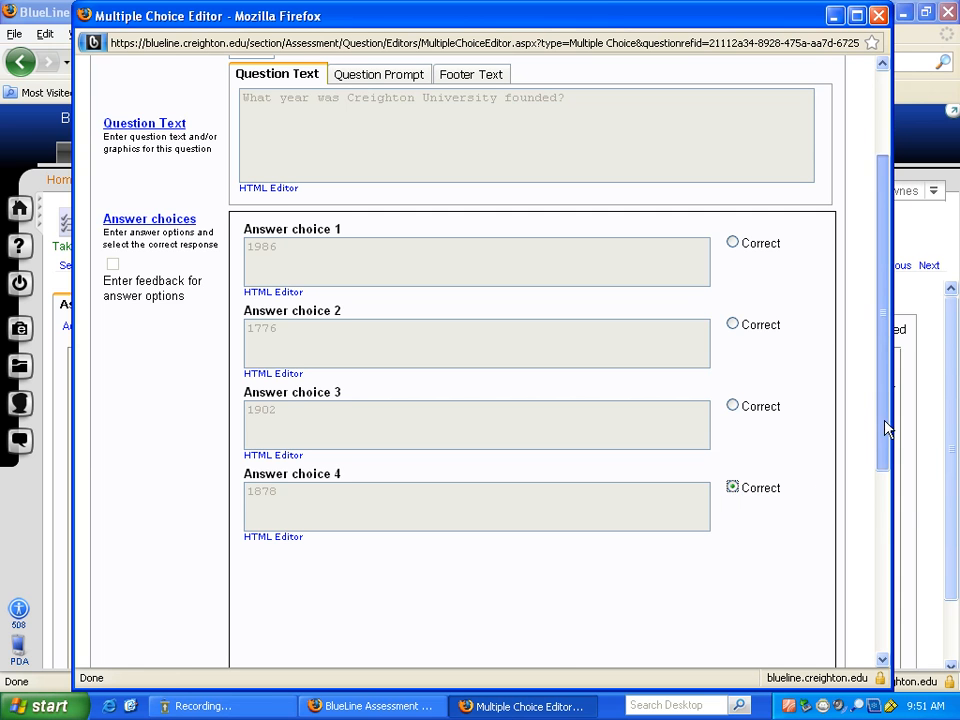
drag(885, 428, 836, 641)
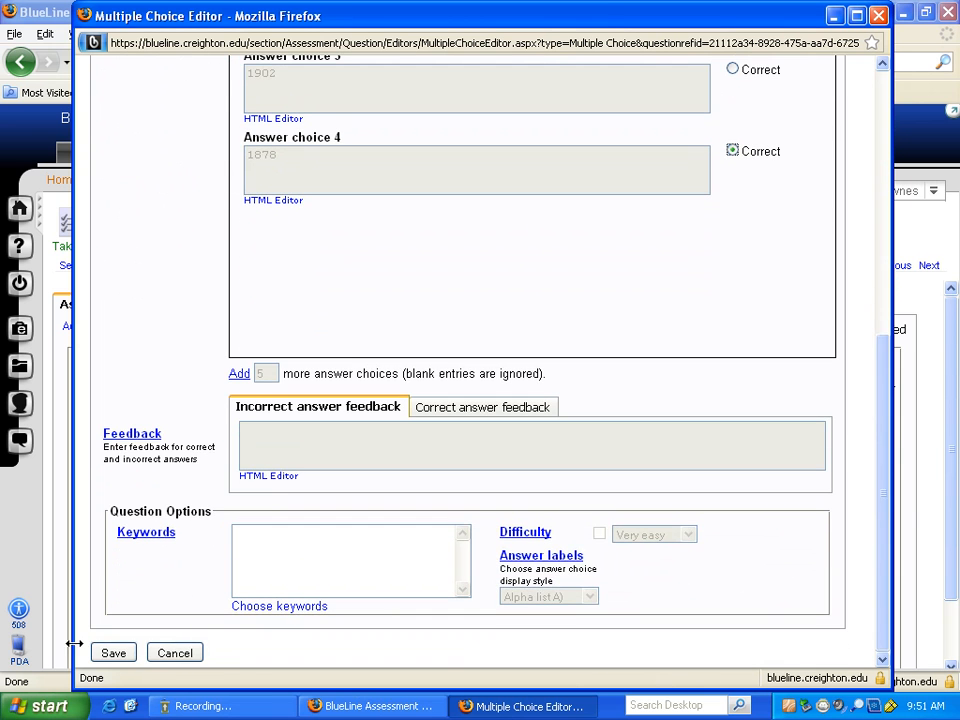
click(112, 653)
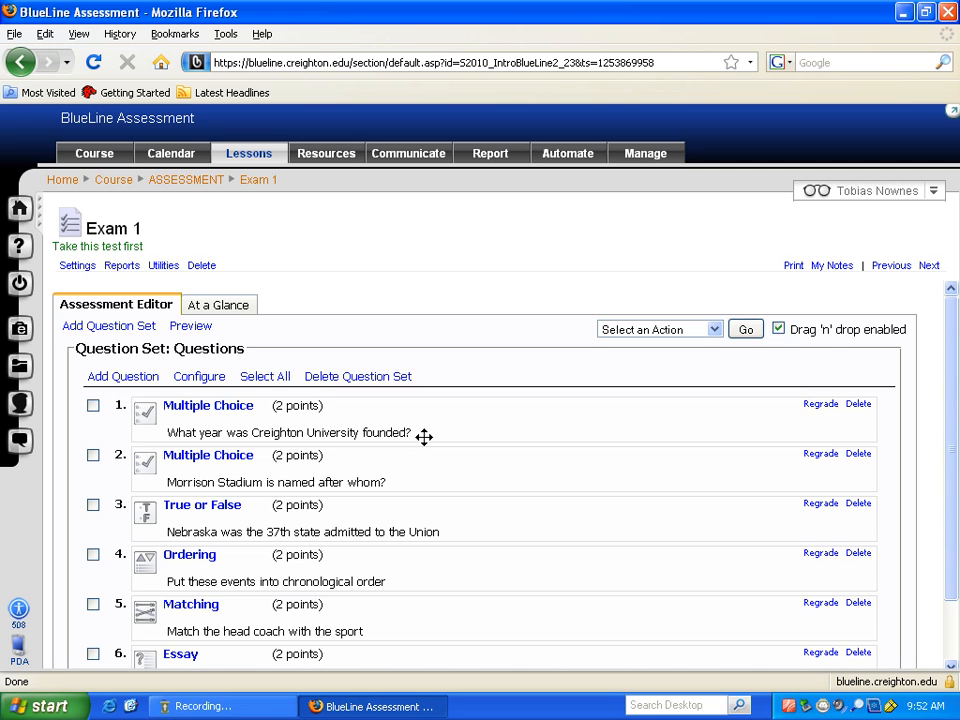
click(818, 554)
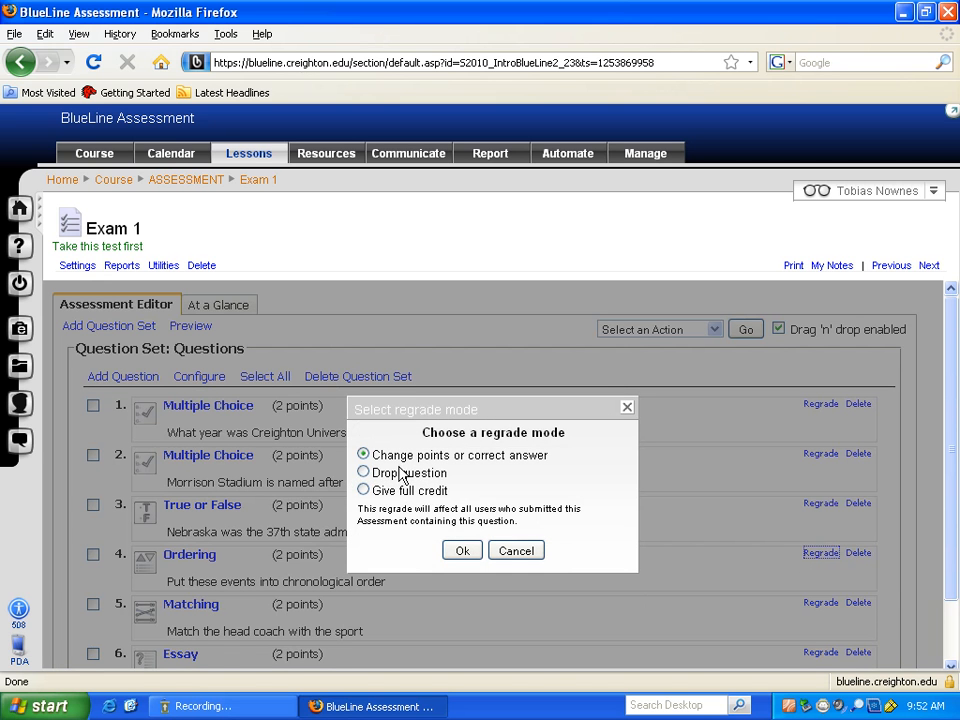
click(363, 473)
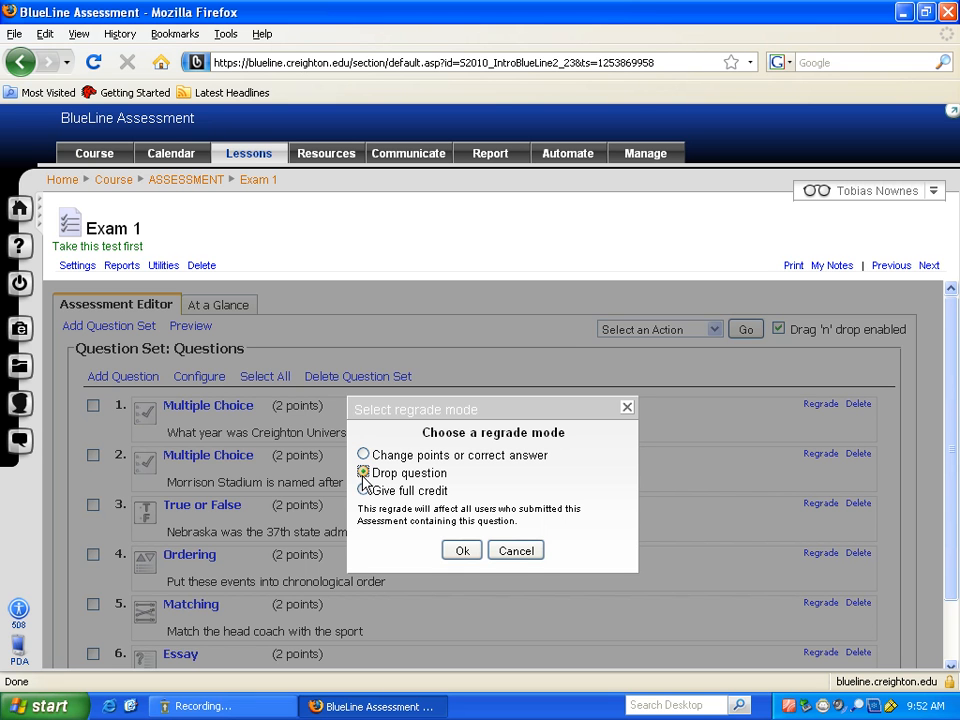
click(516, 550)
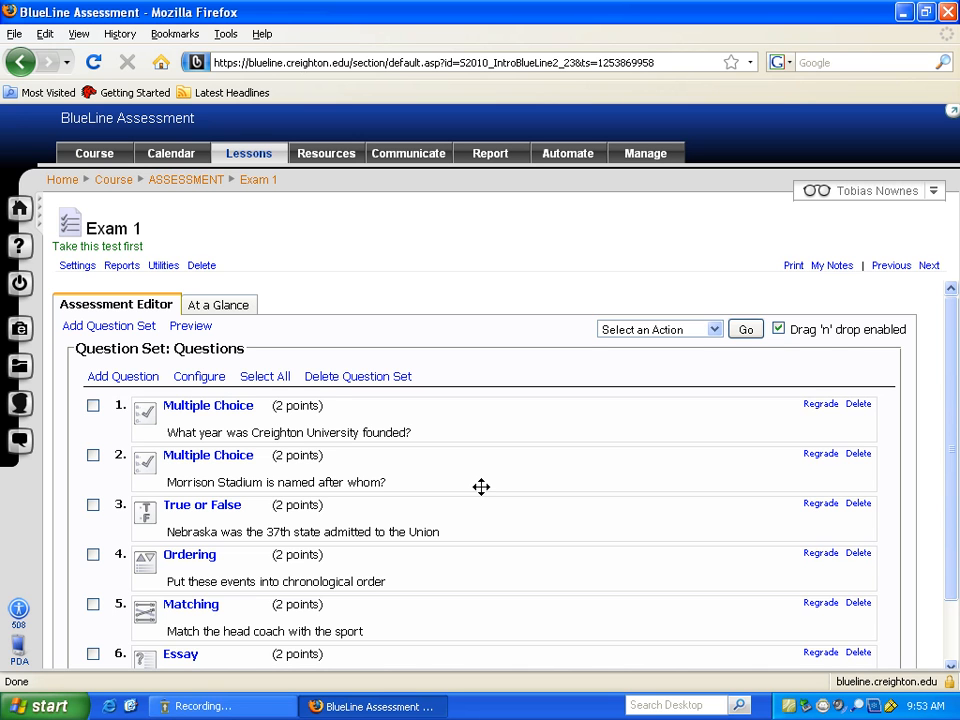
Open Exam 1's Item Analysis report and show question 1's full text and the answer distributions for questions 1 and 2
click(120, 267)
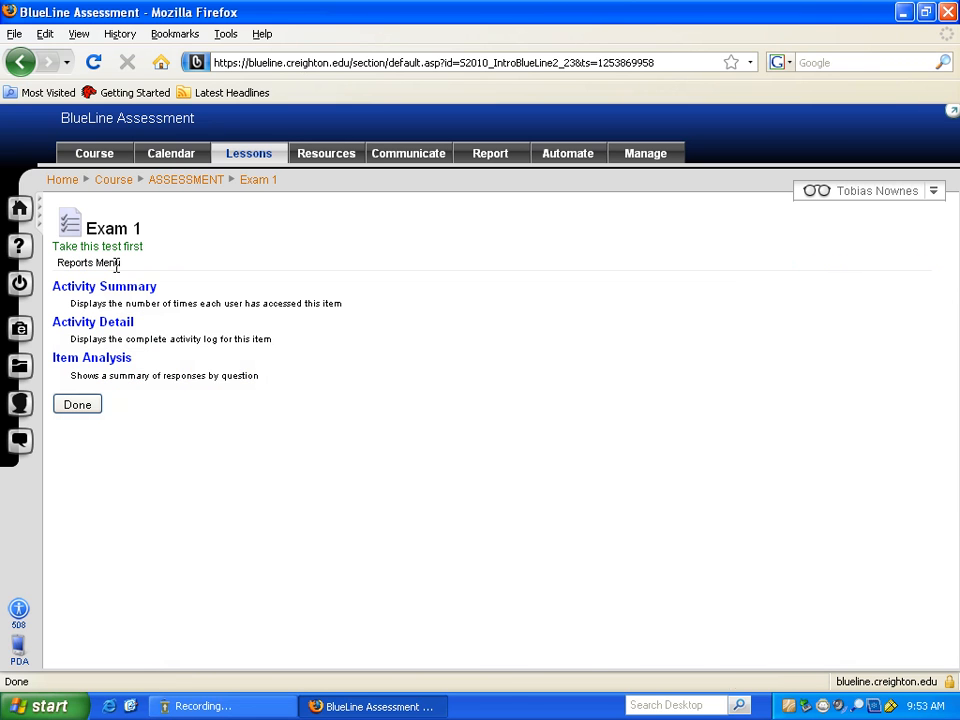
click(115, 363)
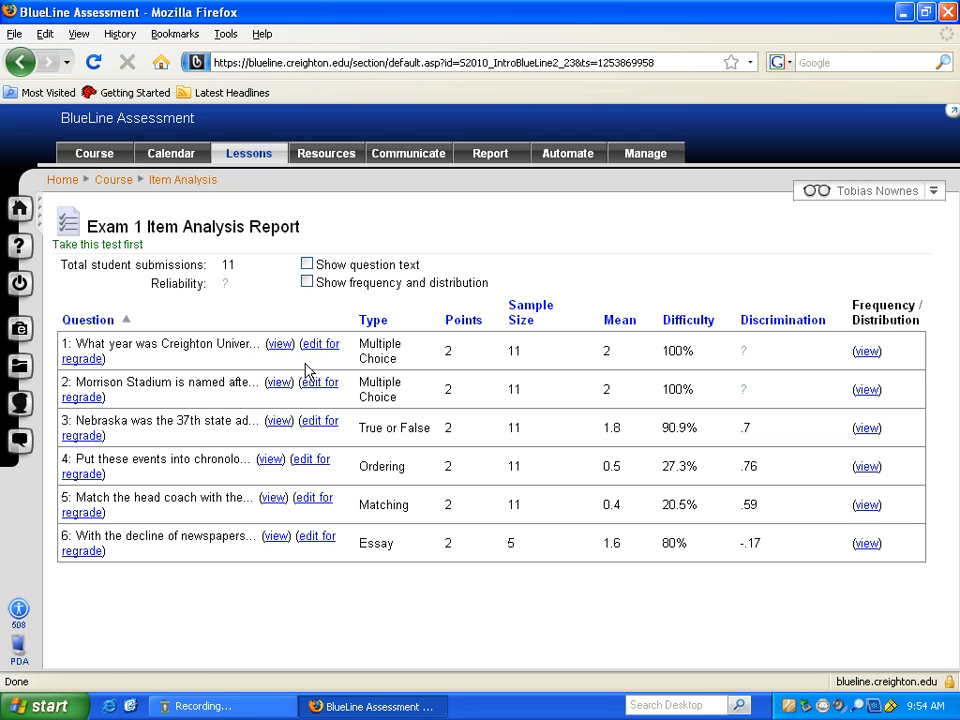
click(278, 345)
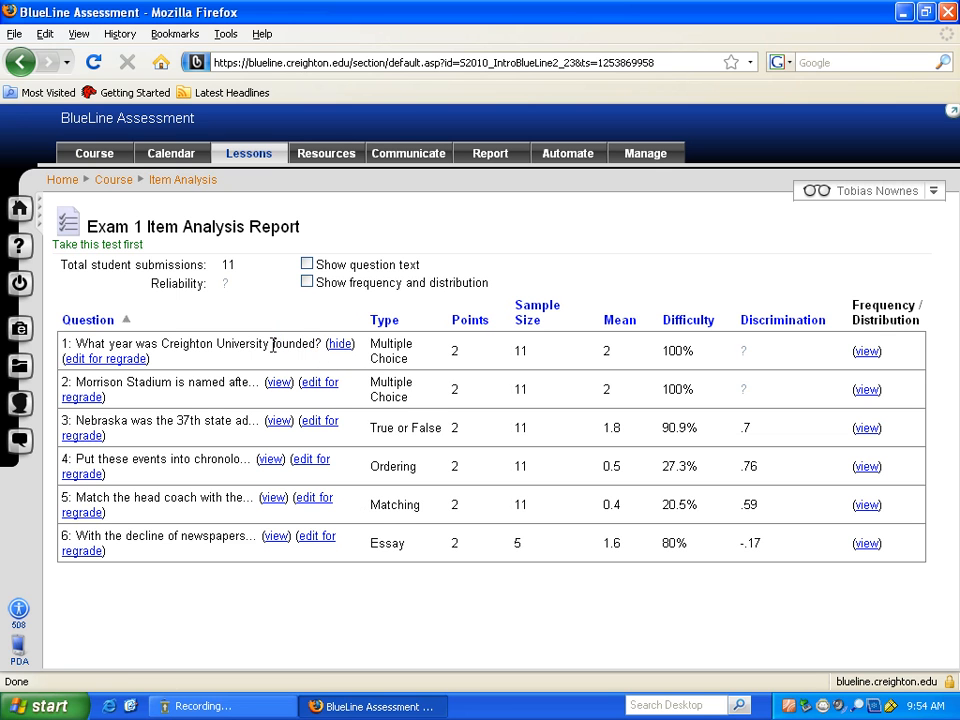
click(867, 352)
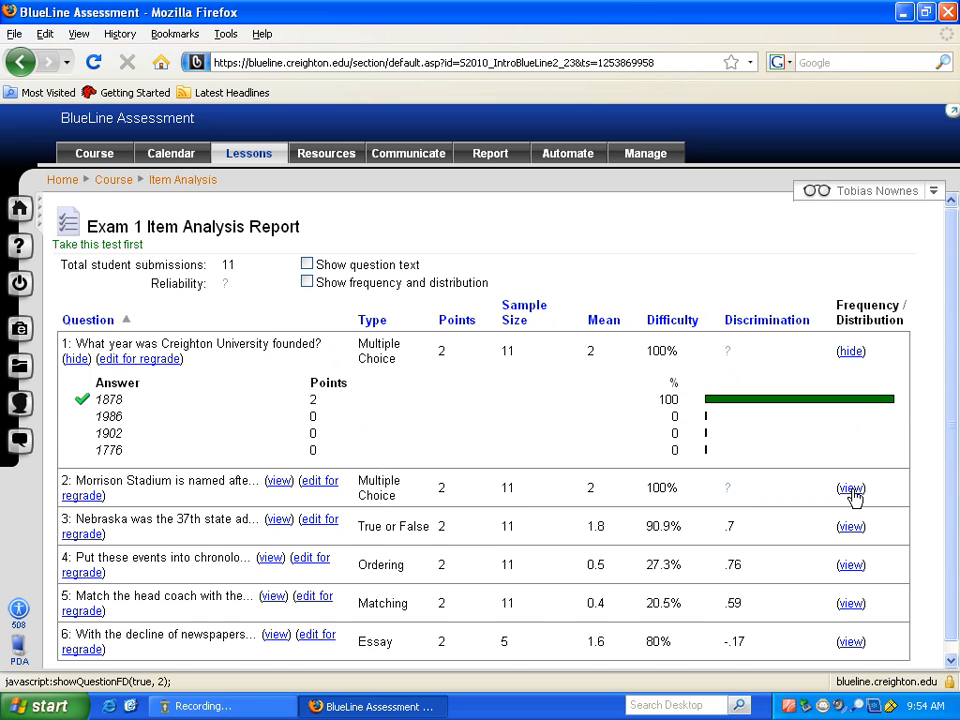
click(851, 489)
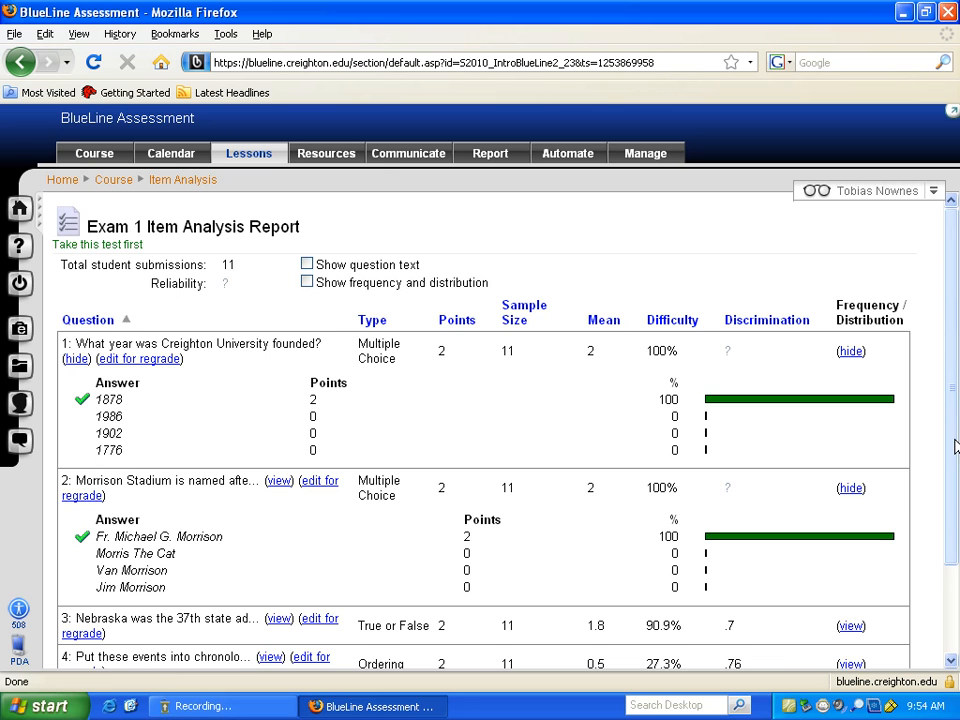
Show the answer distributions for questions 3, 4 and 5 in the Item Analysis report and review the expanded results
scroll(955, 447, down, 2)
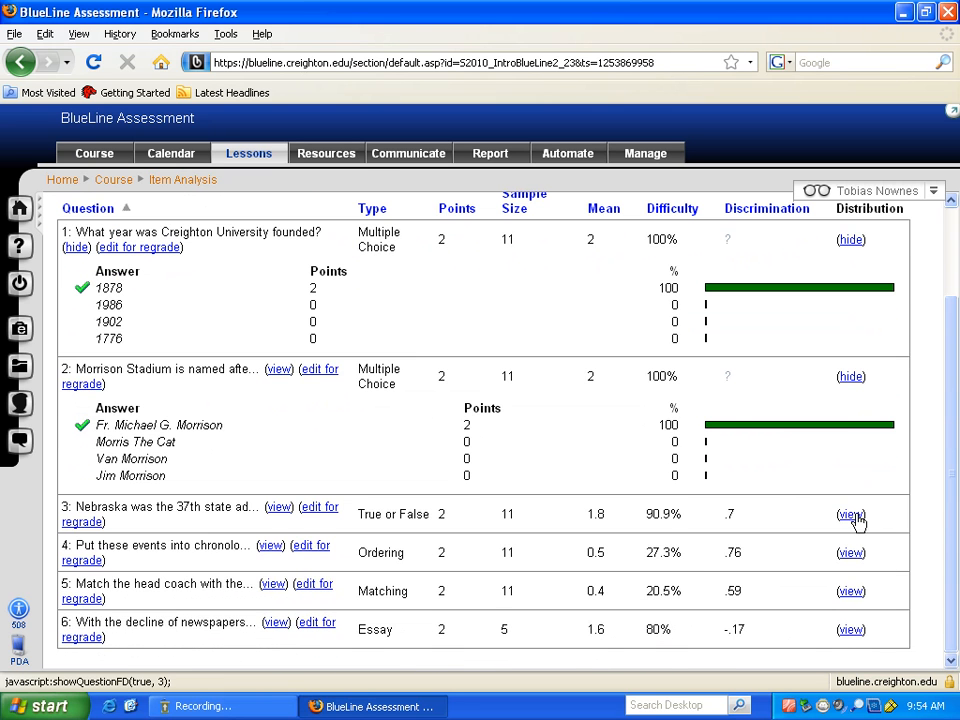
click(851, 516)
scroll(945, 500, down, 2)
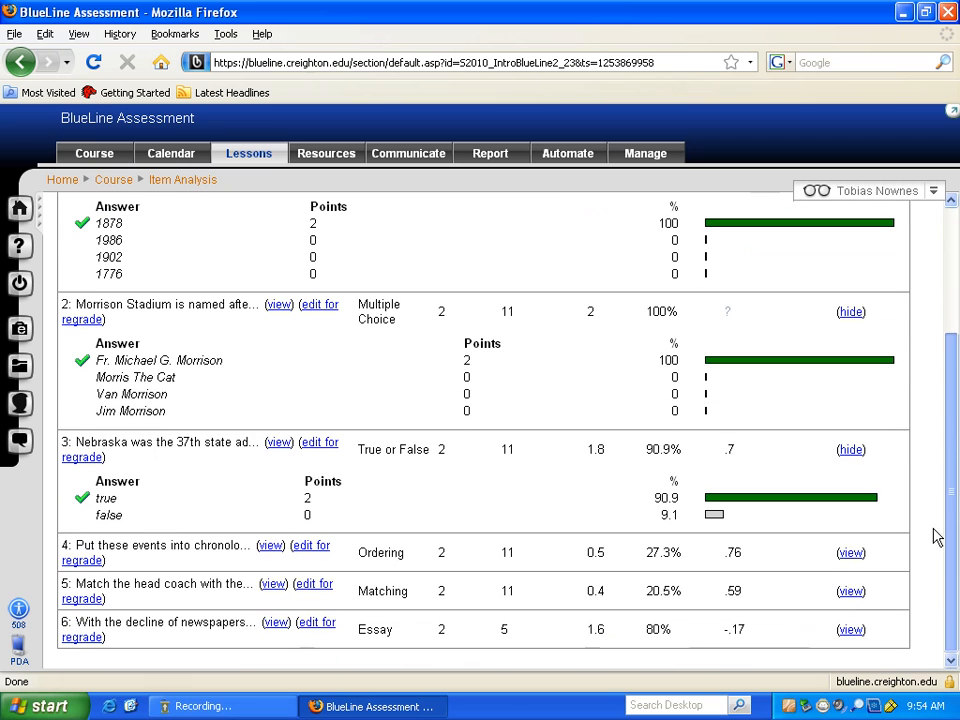
click(849, 556)
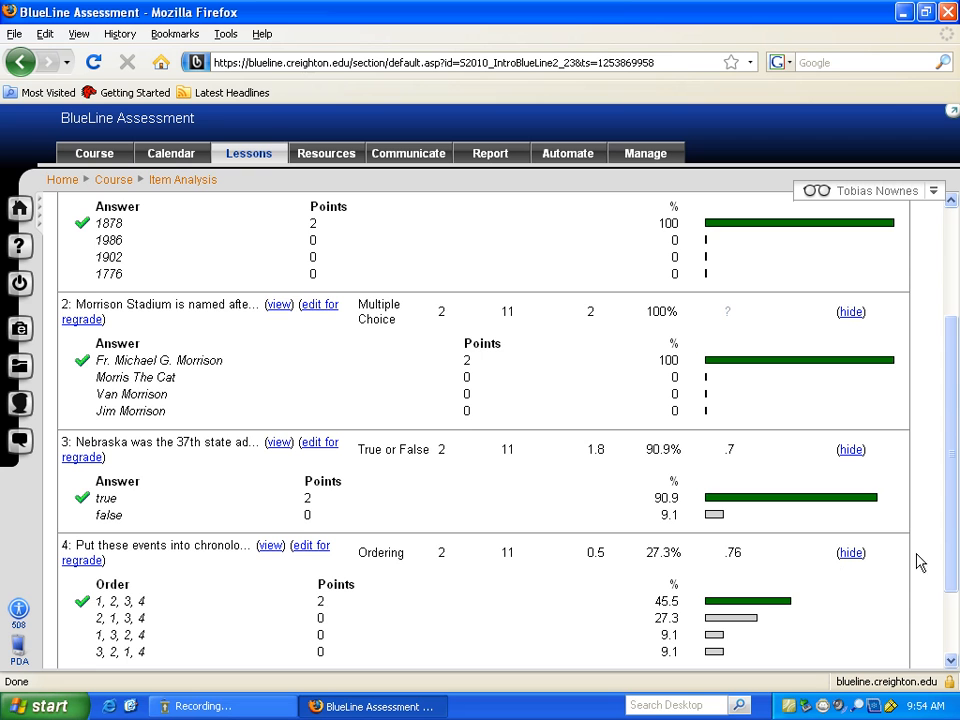
scroll(952, 570, down, 2)
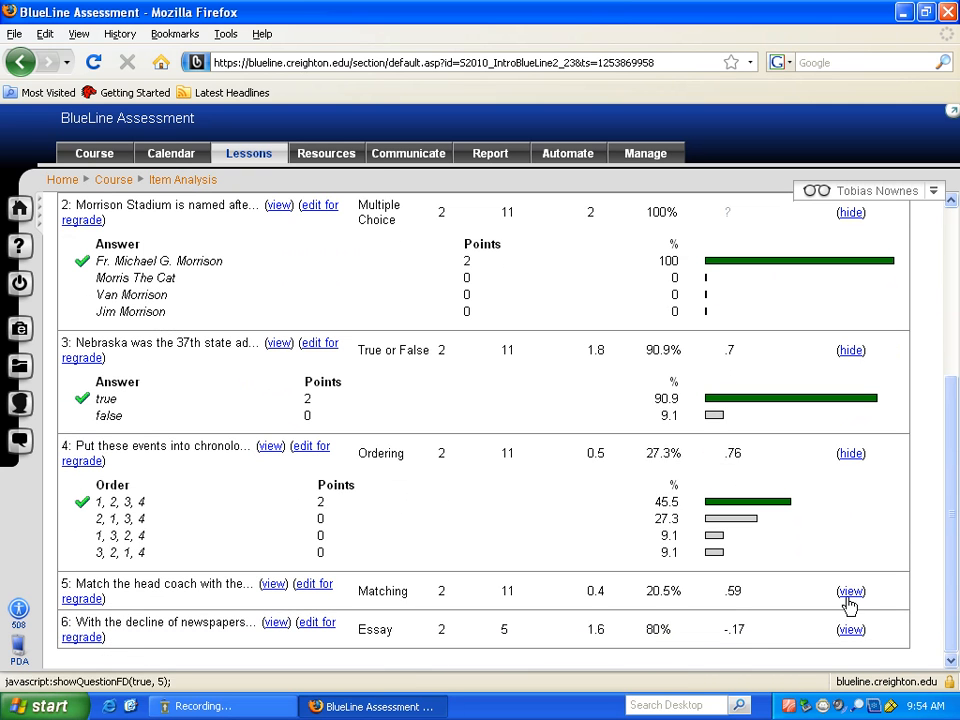
click(850, 592)
scroll(952, 560, down, 2)
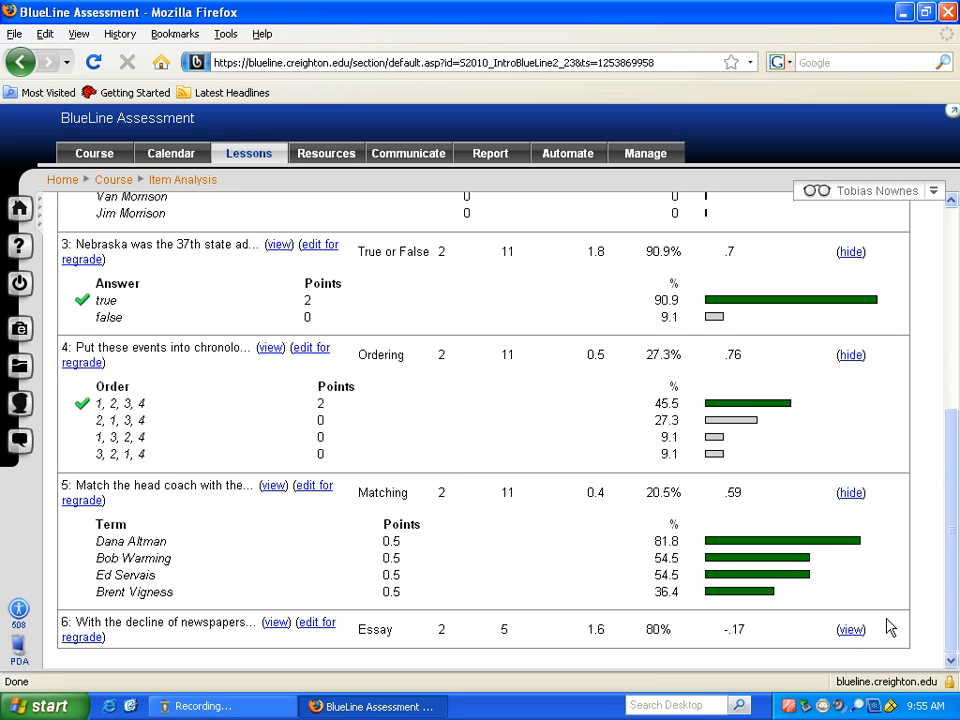
scroll(808, 540, up, 7)
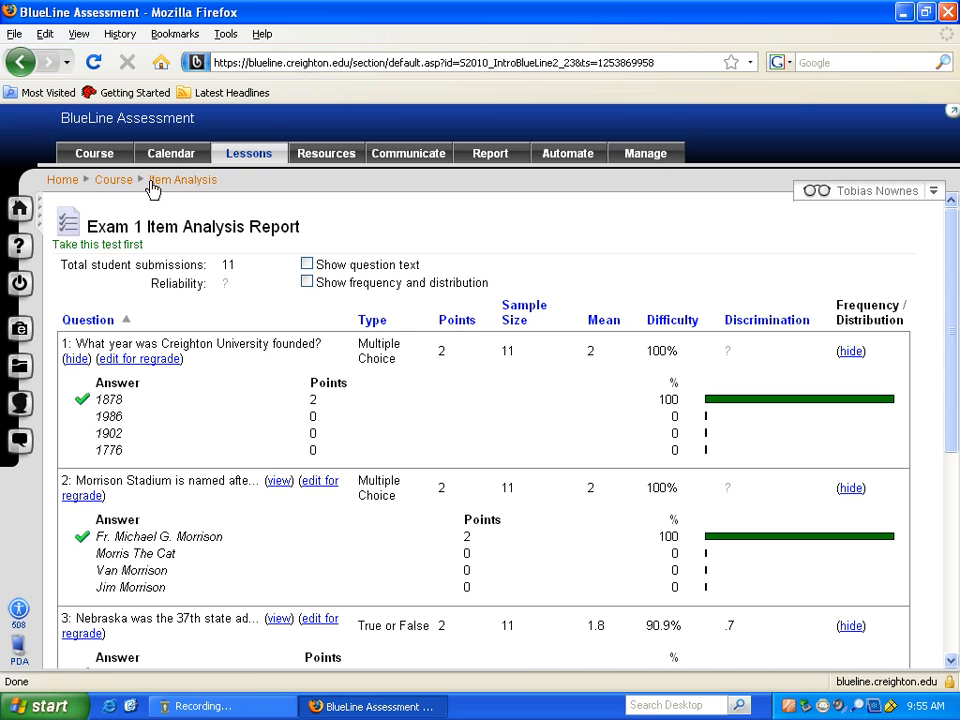
scroll(455, 358, down, 5)
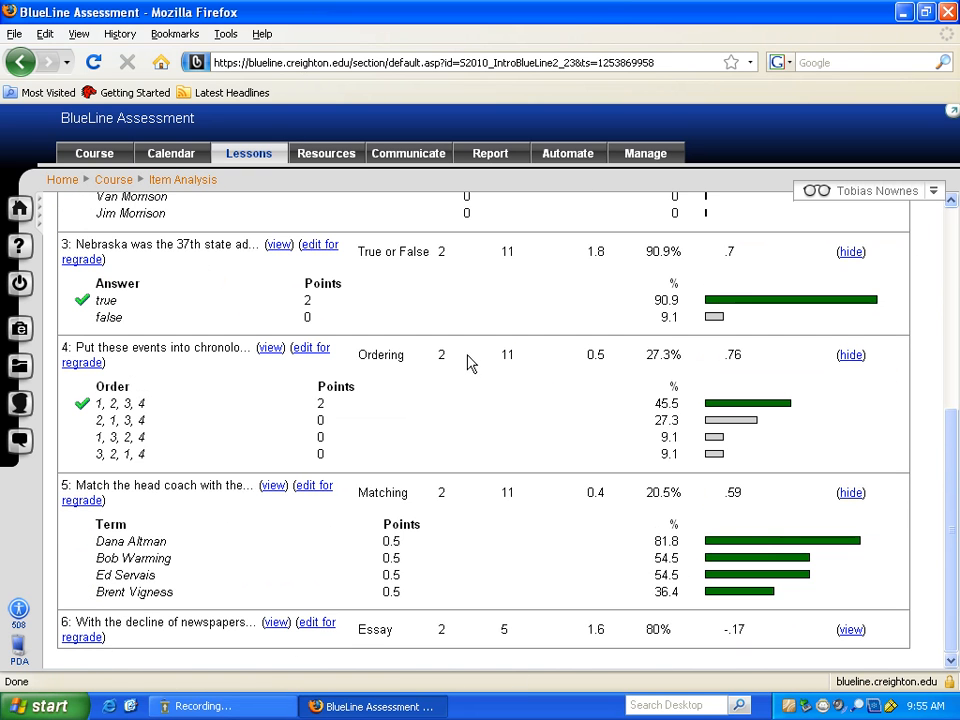
scroll(536, 300, up, 5)
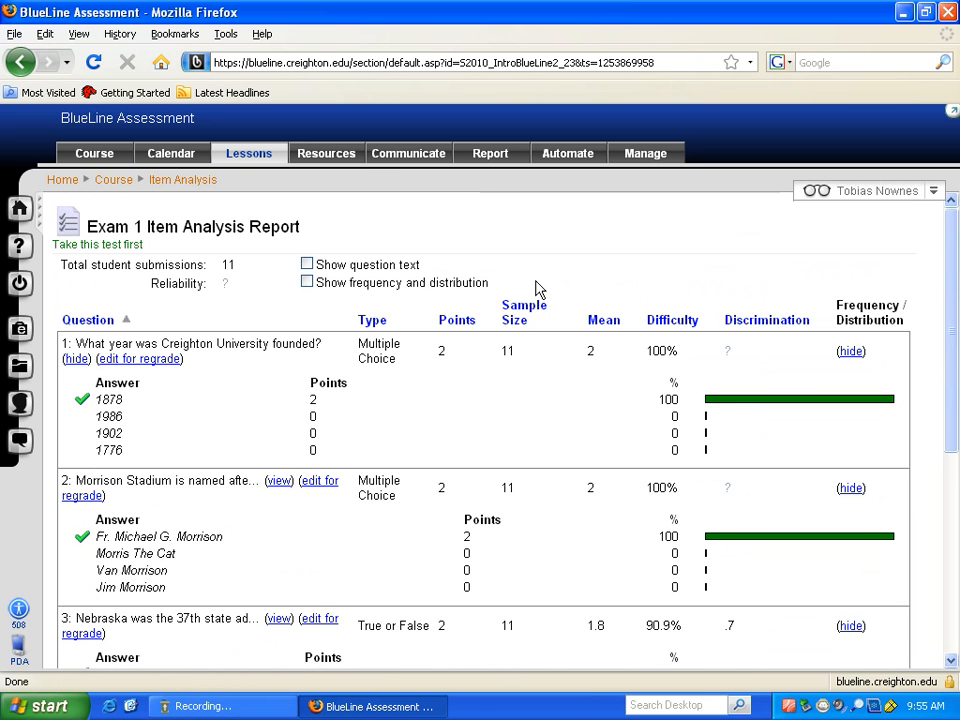
Leave the Item Analysis report and open the available reports for Exam 1 from the Course Exams folder
click(247, 160)
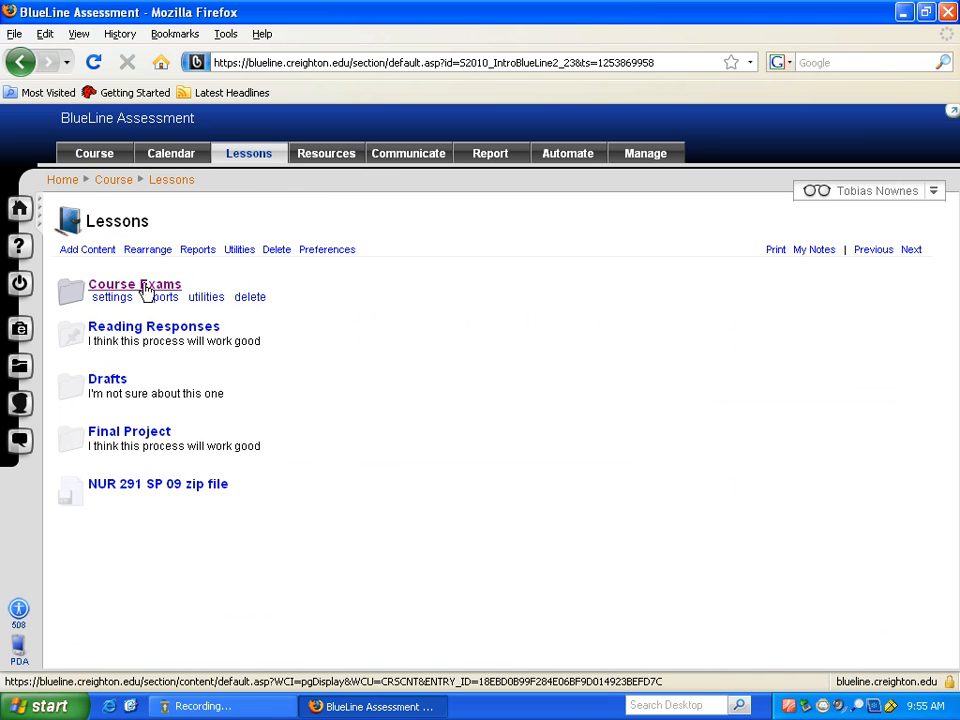
click(152, 283)
mouse_move(126, 287)
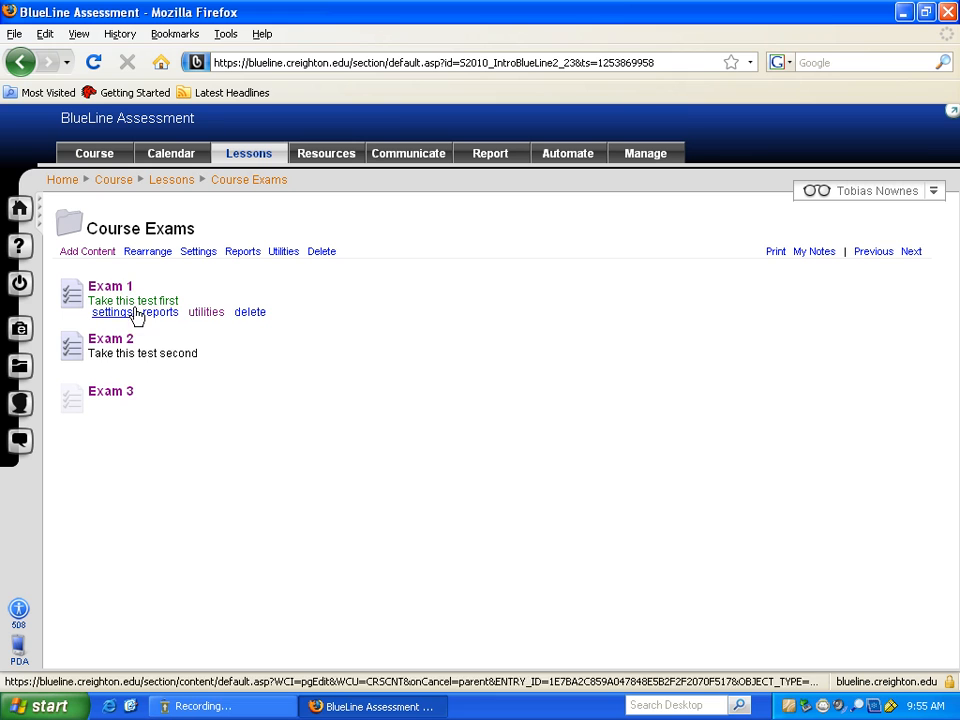
click(160, 313)
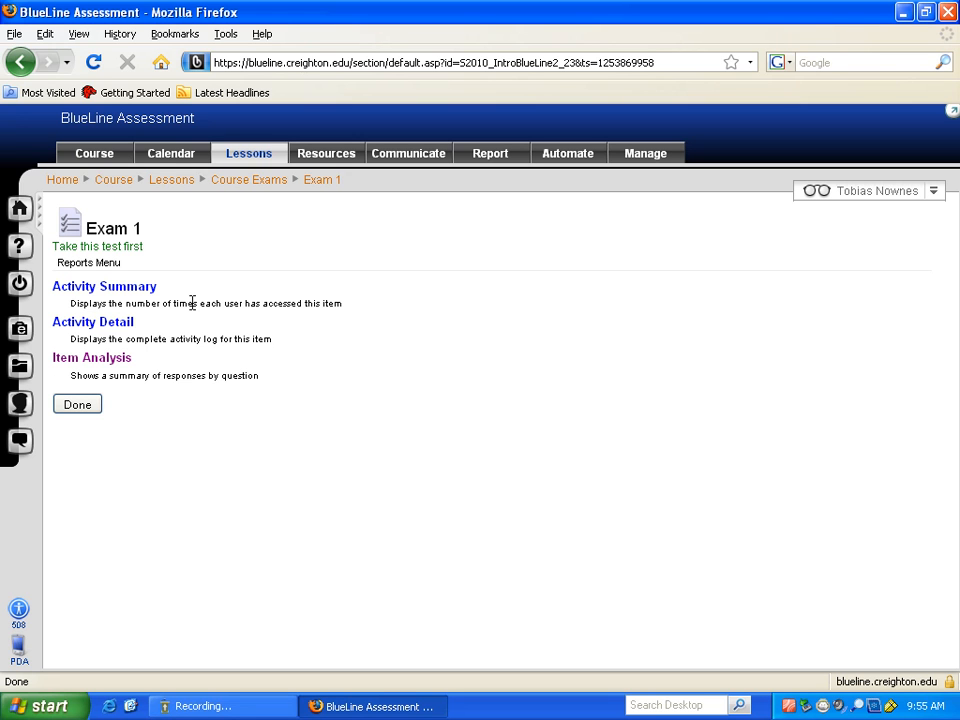
Set User Tracking to Students Only in Exam 1's access settings and save them
click(79, 406)
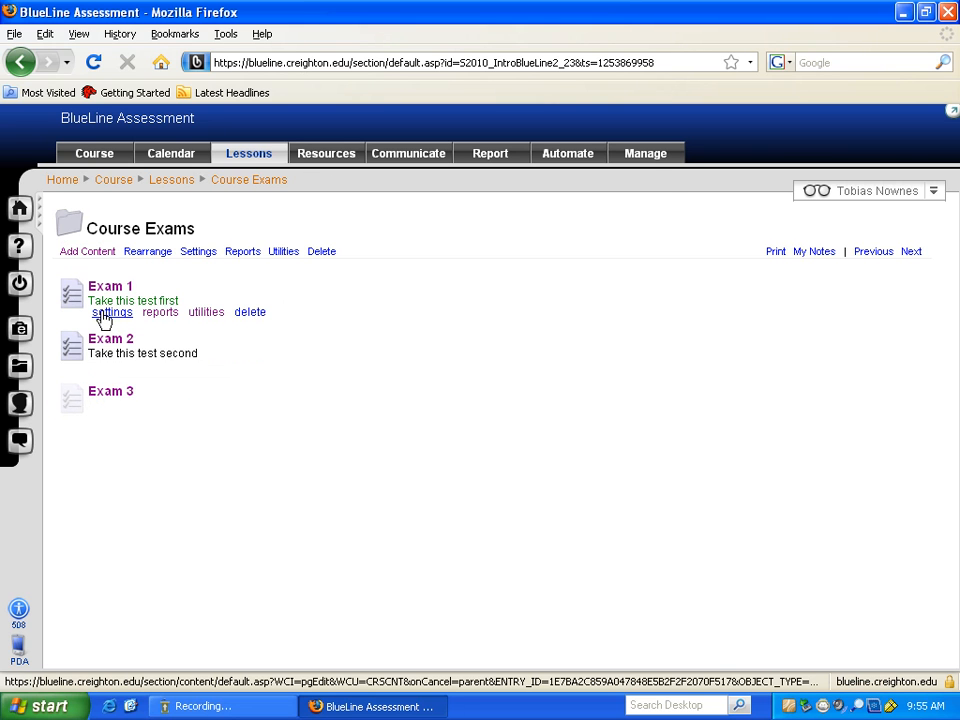
click(106, 317)
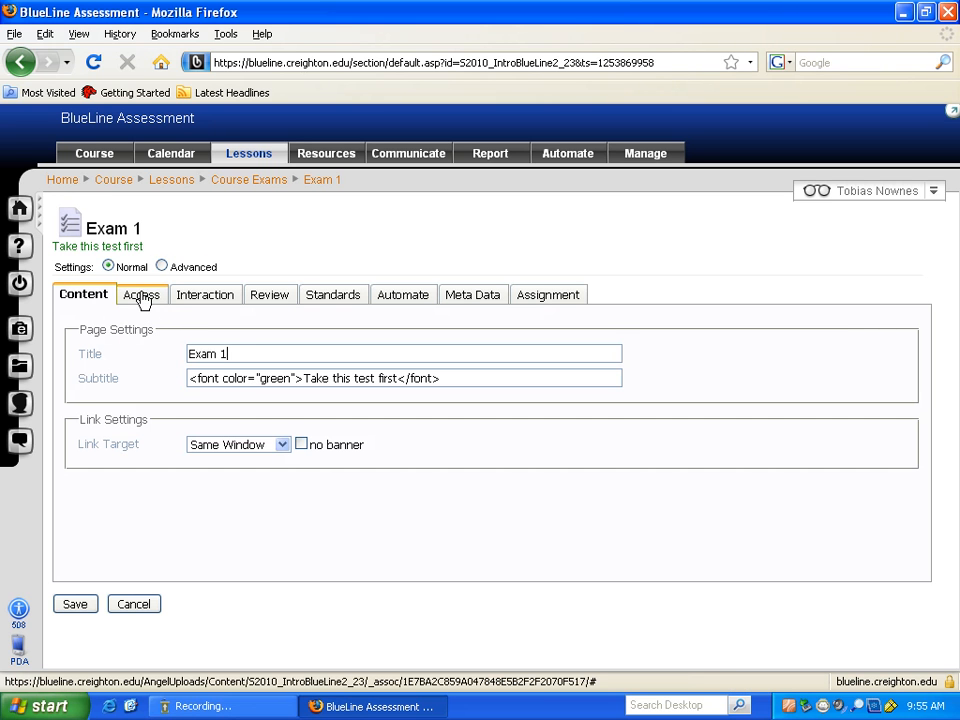
click(142, 298)
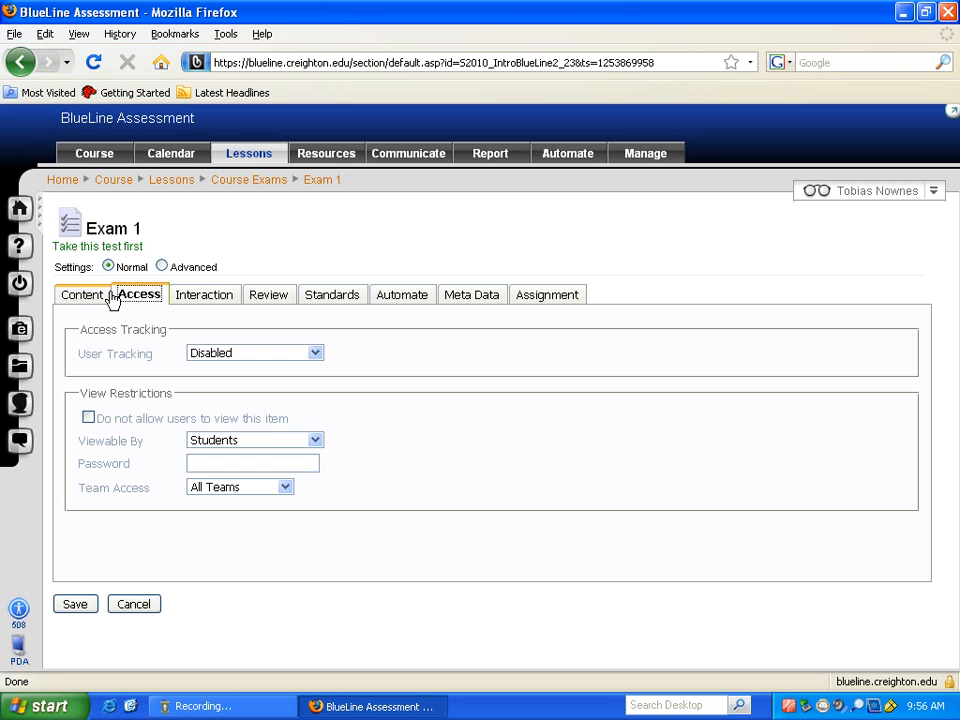
click(296, 359)
click(286, 383)
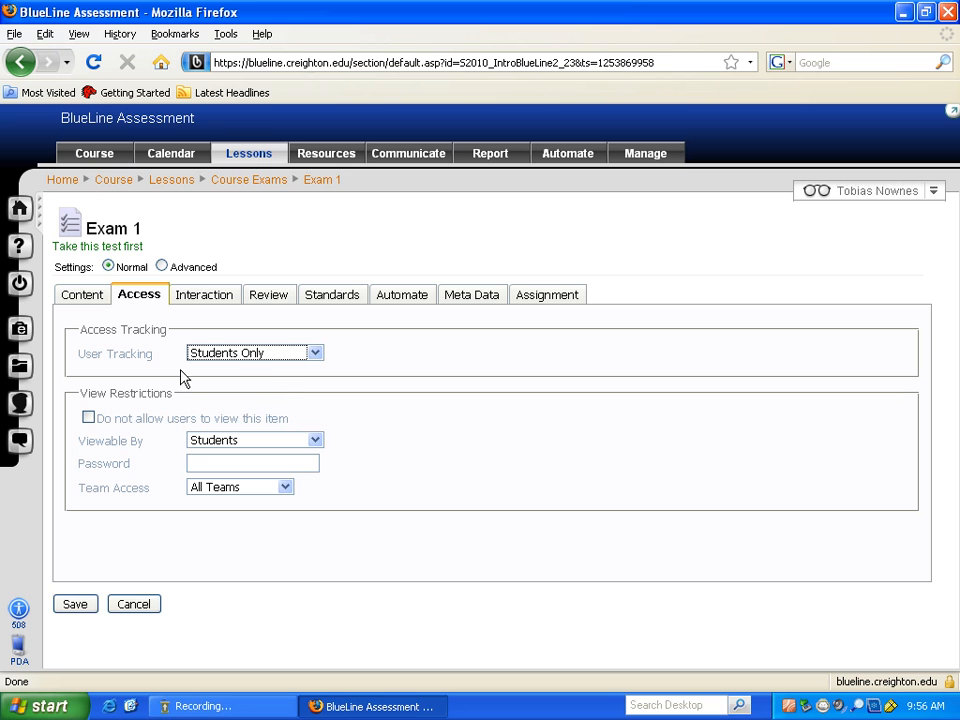
click(79, 607)
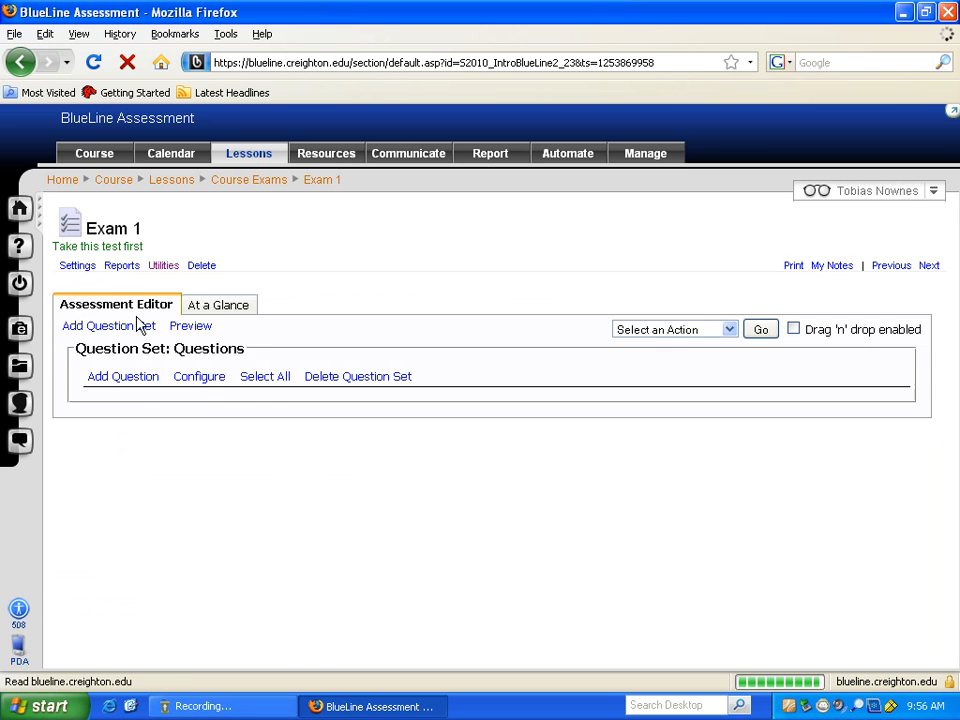
View the Activity Summary and Activity Detail reports for Exam 1, and return to its Assessment Editor
click(121, 267)
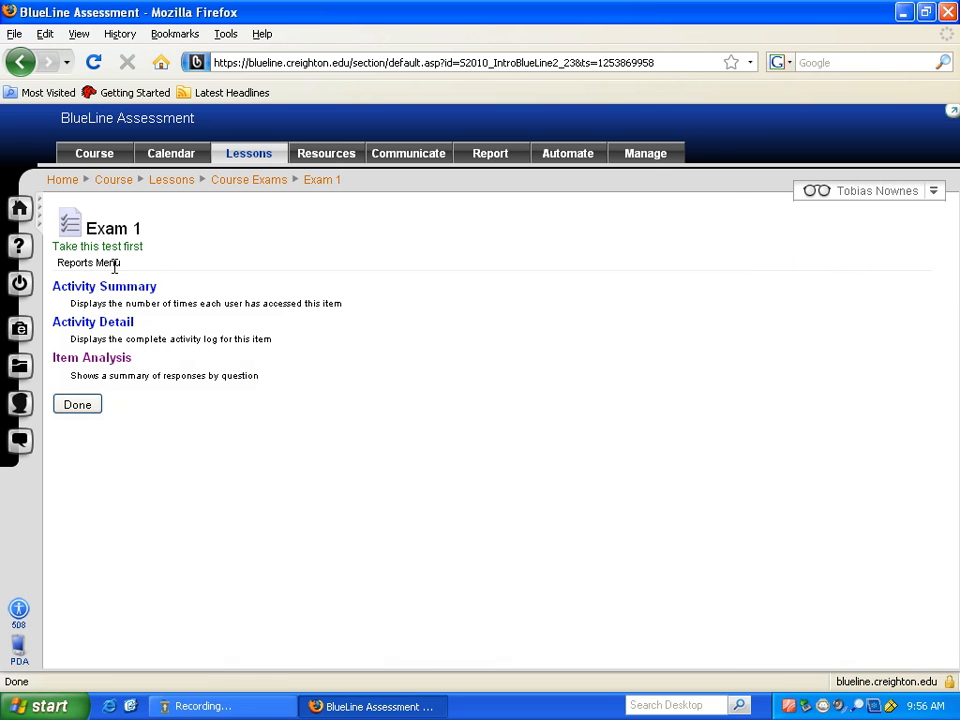
click(116, 292)
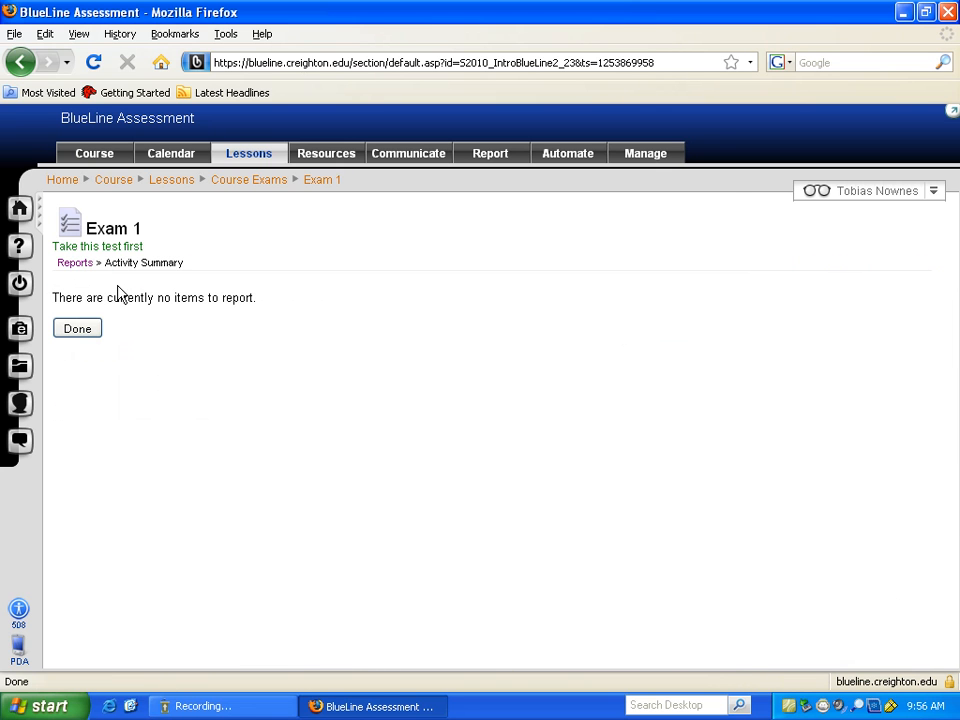
click(72, 226)
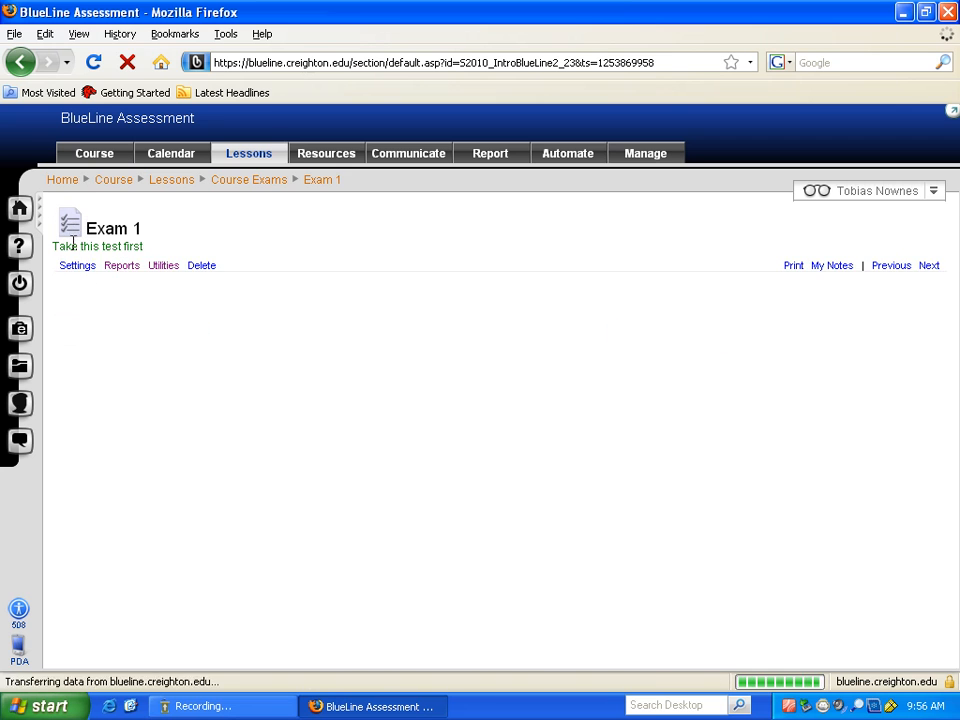
click(124, 268)
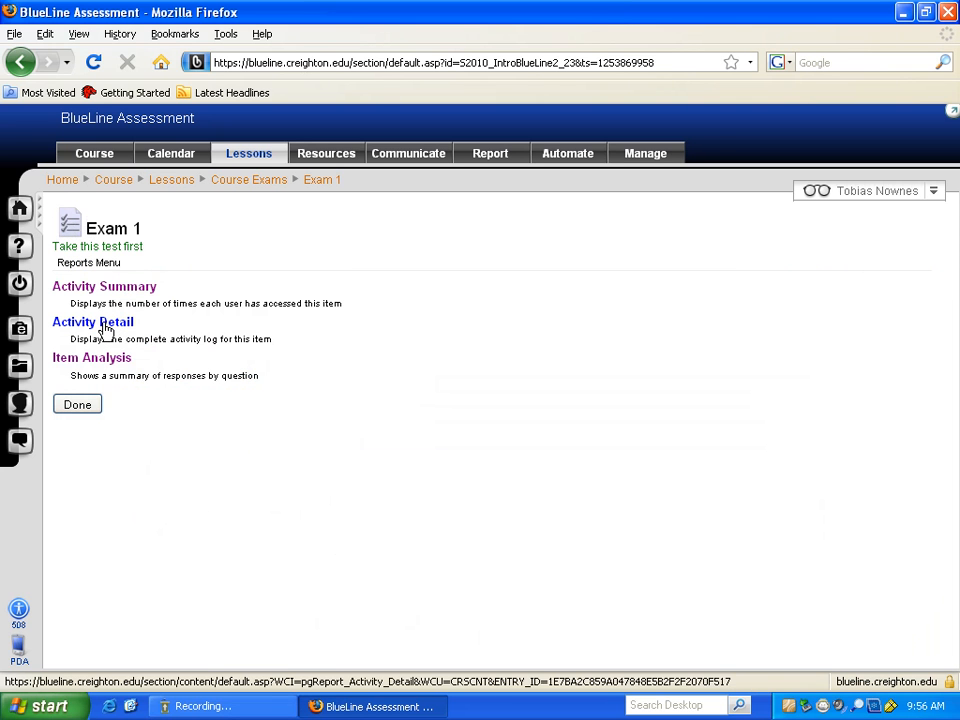
click(108, 325)
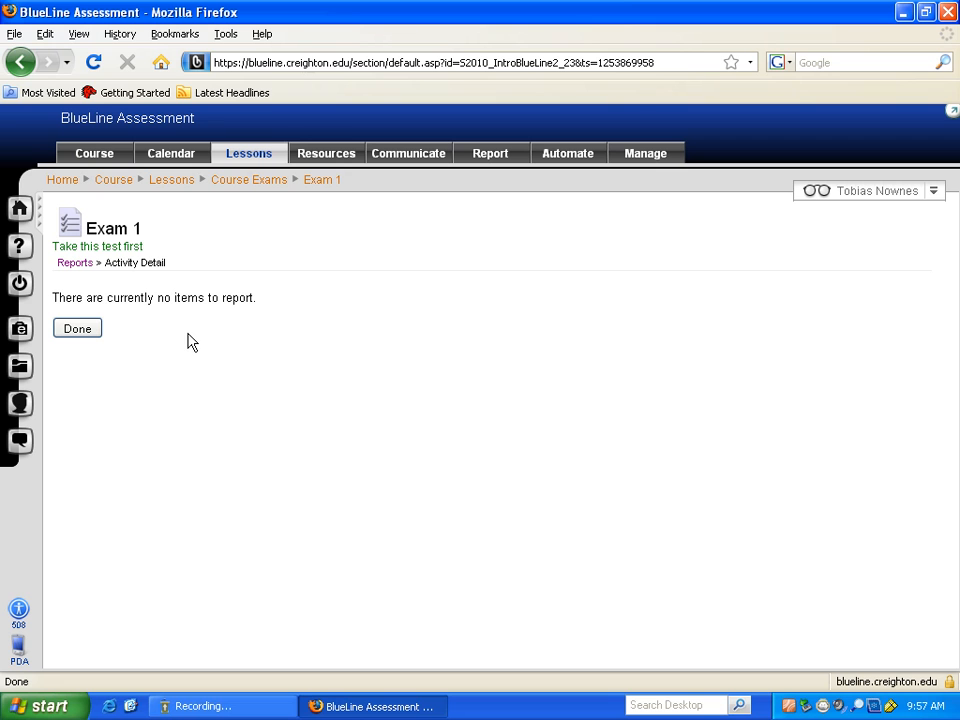
click(78, 330)
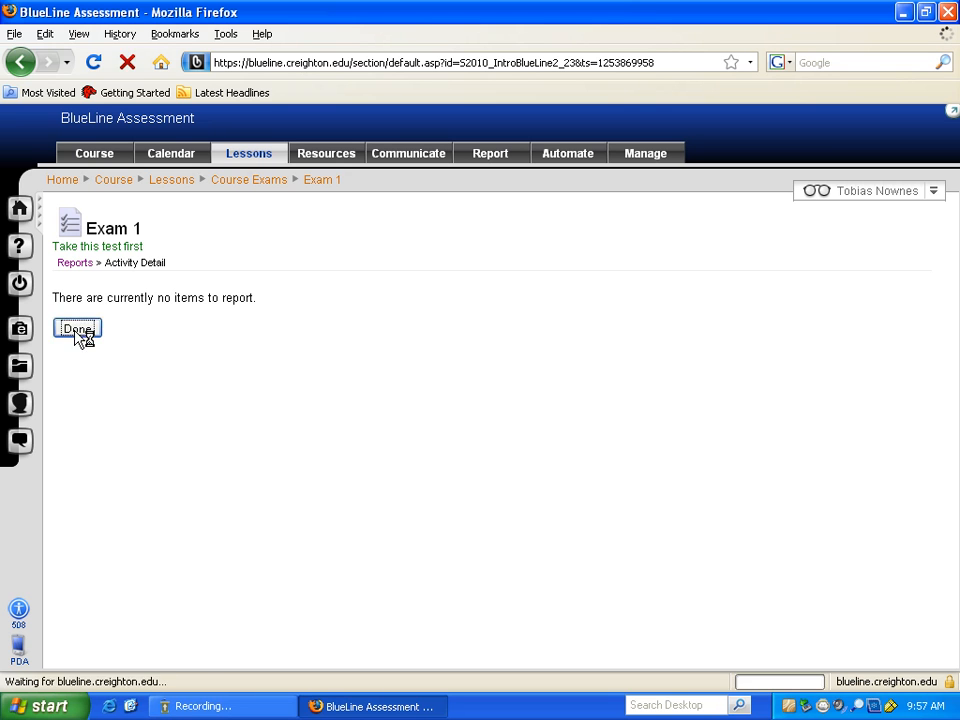
click(89, 410)
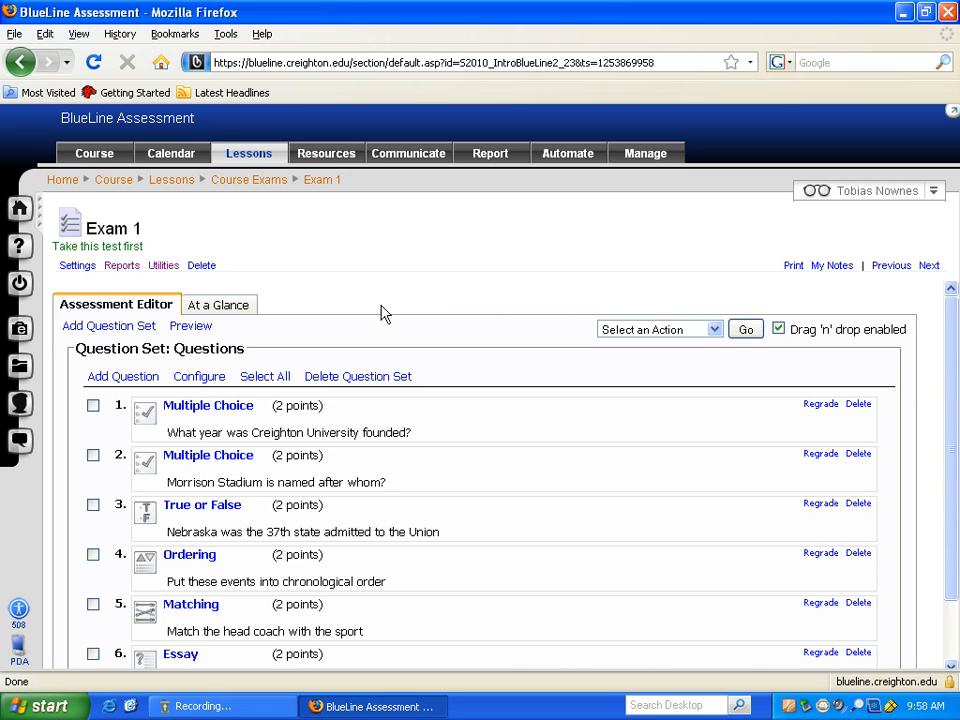
Choose (New Assignment) as the gradebook assignment in Exam 1's assignment settings
click(76, 267)
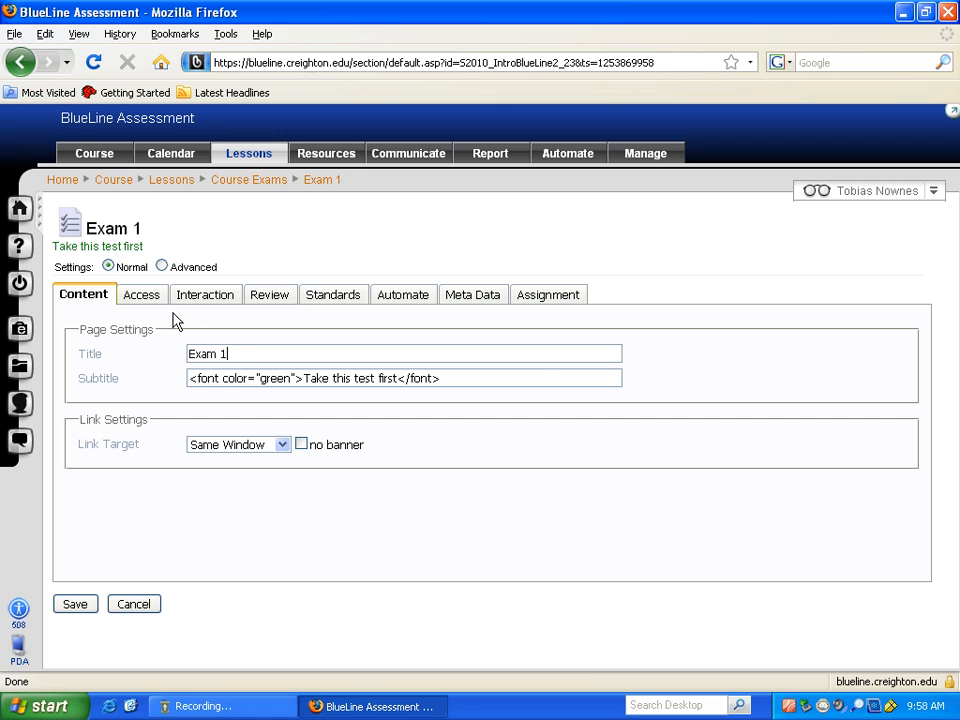
click(548, 297)
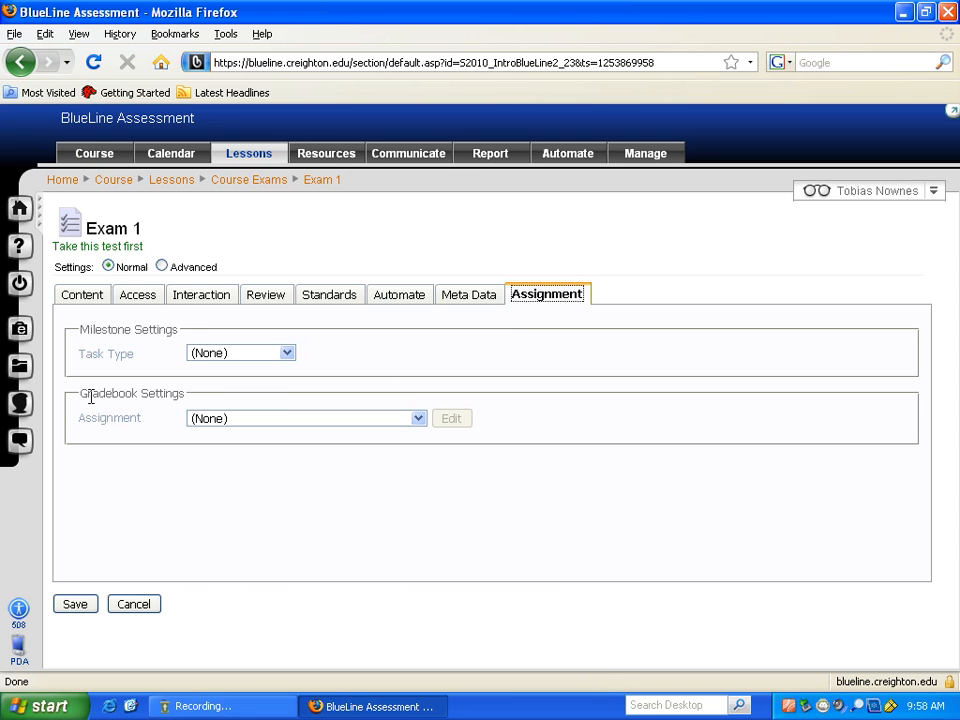
drag(176, 397, 81, 392)
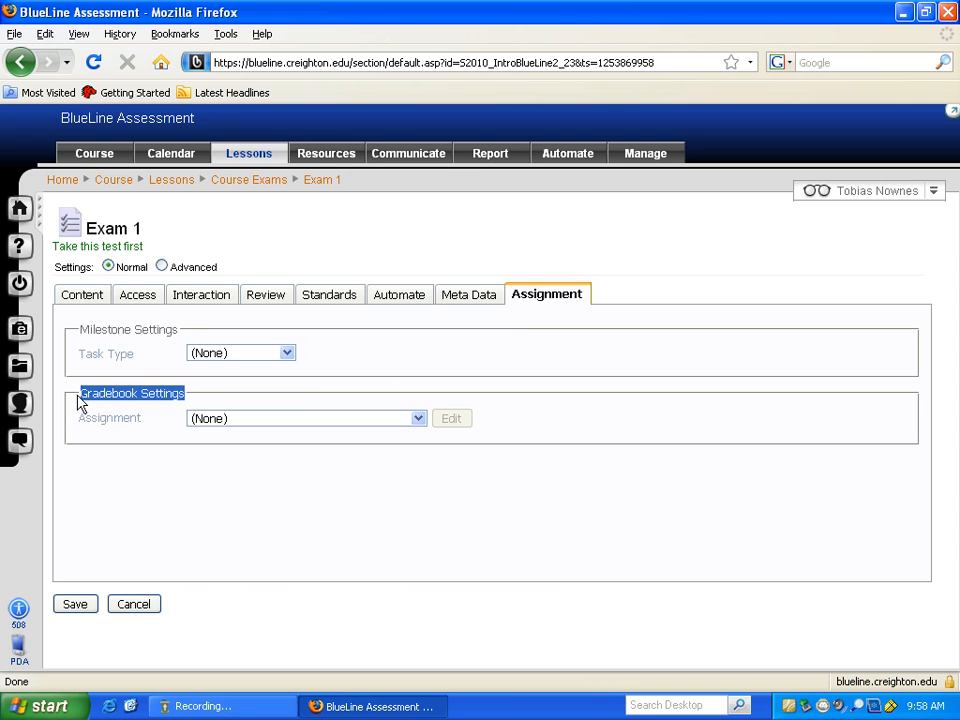
click(418, 421)
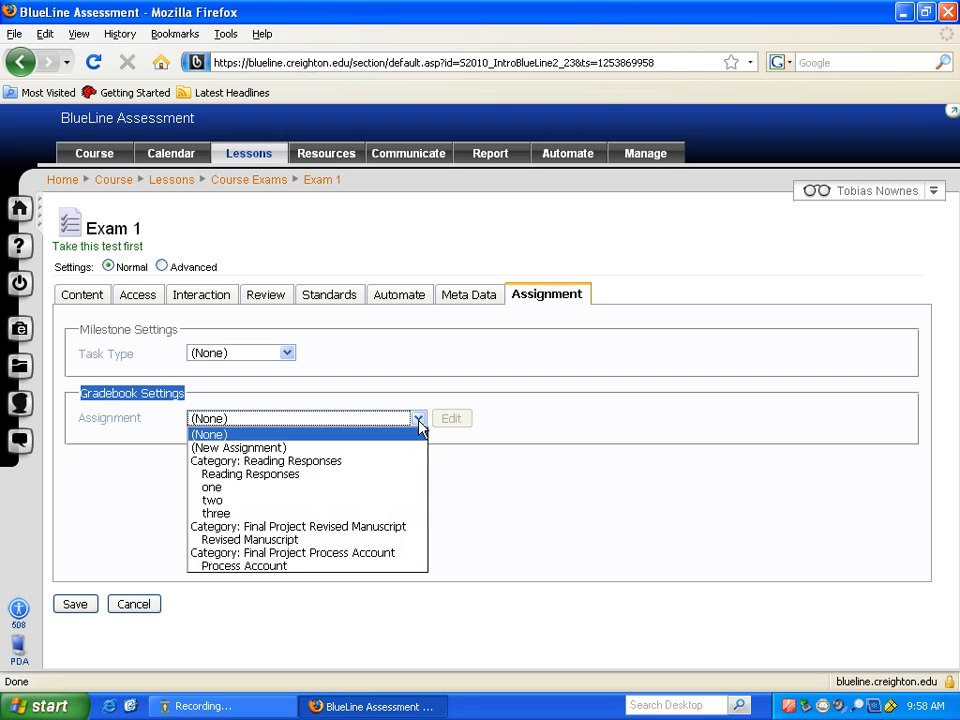
click(278, 449)
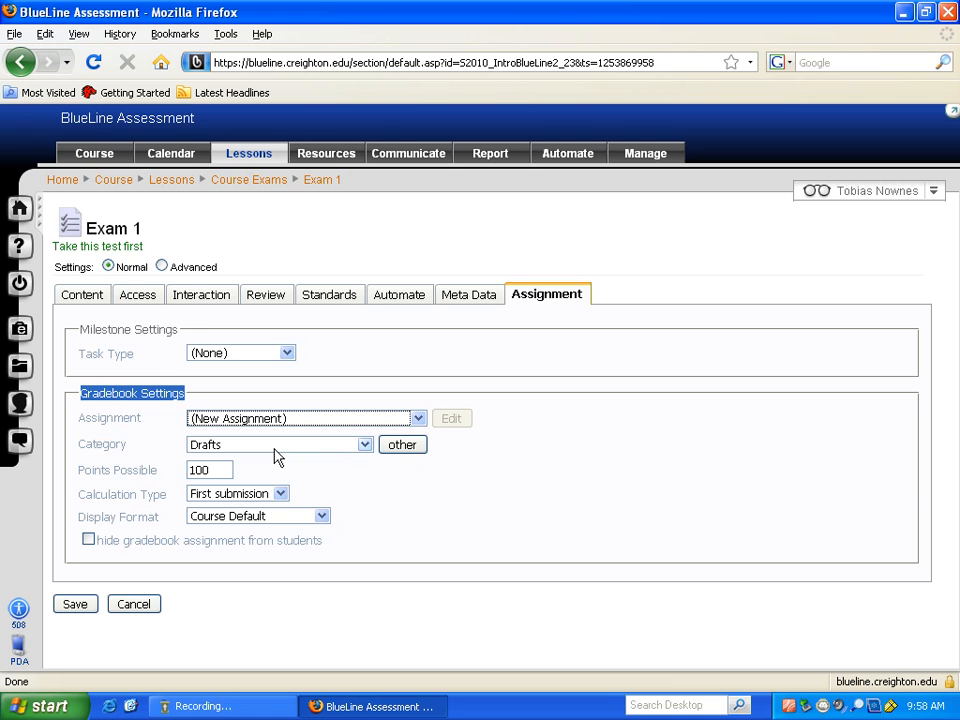
Add a gradebook category titled Exam for the new assignment
click(319, 446)
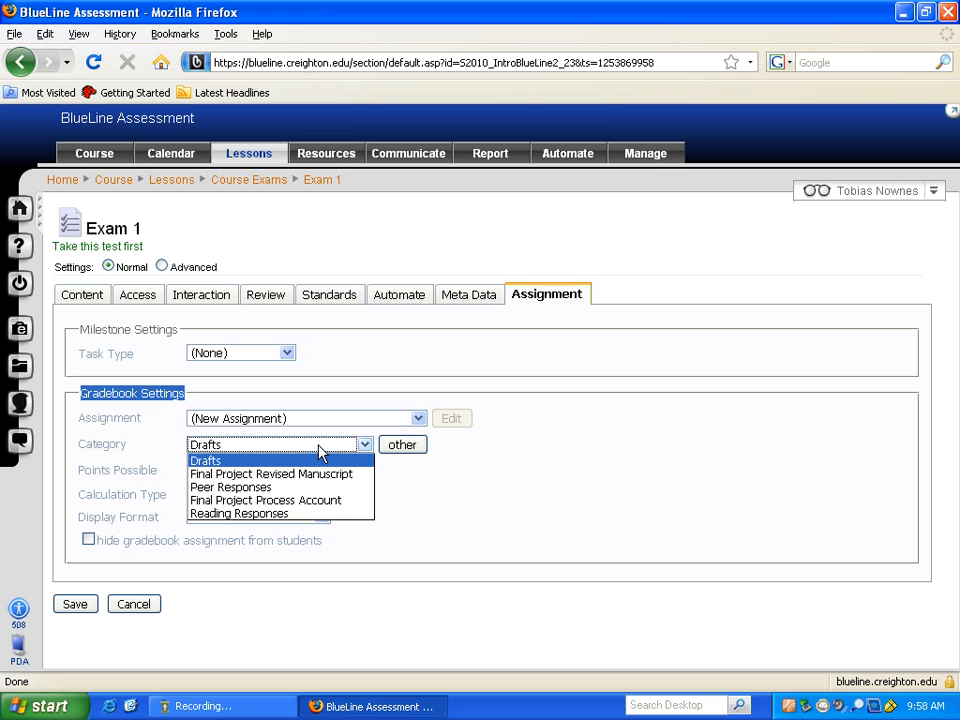
click(397, 479)
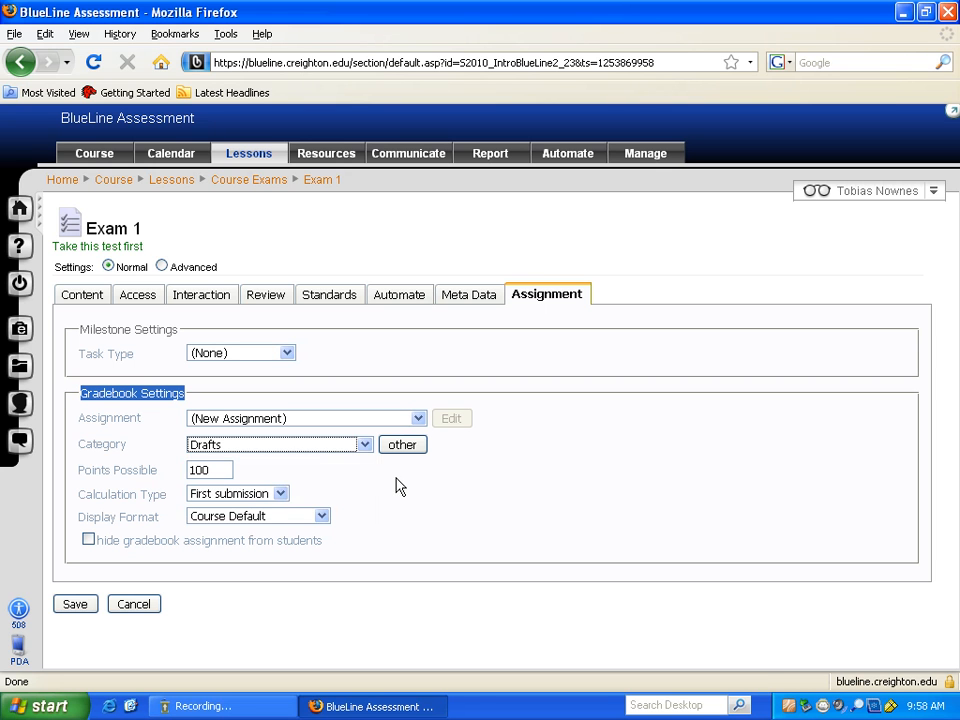
click(402, 445)
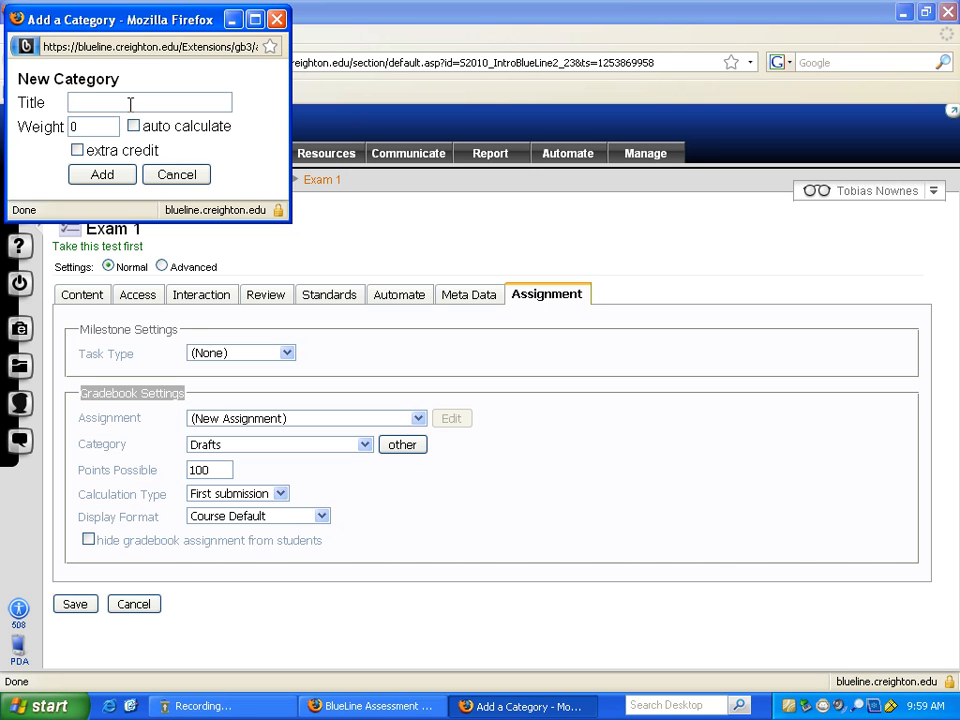
text(Exam)
click(100, 176)
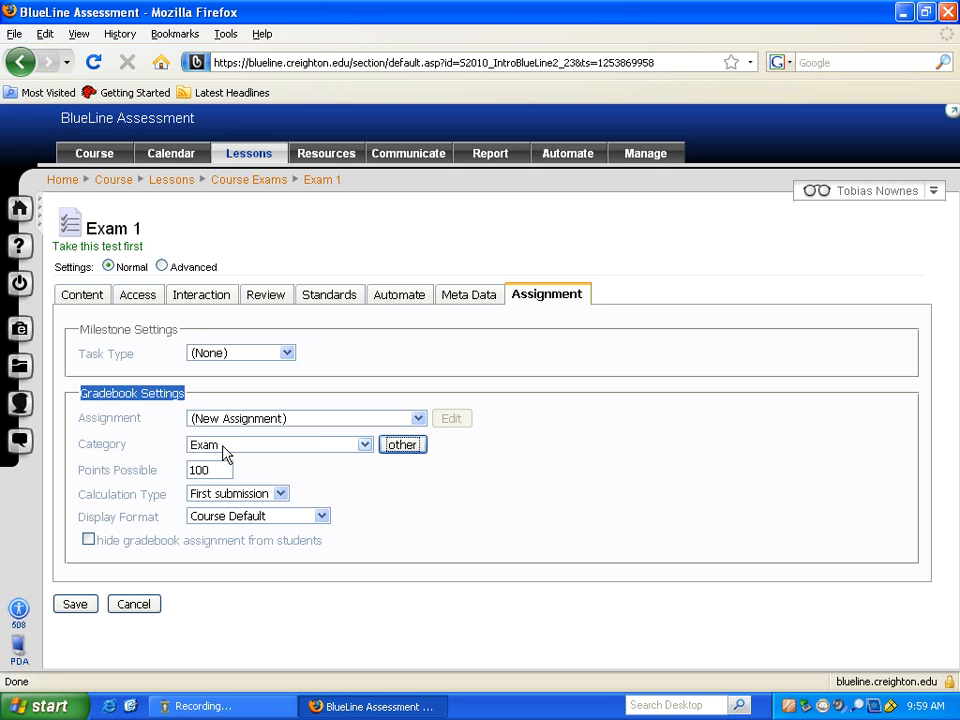
Set the new gradebook assignment's Points Possible to 10
drag(214, 469, 182, 470)
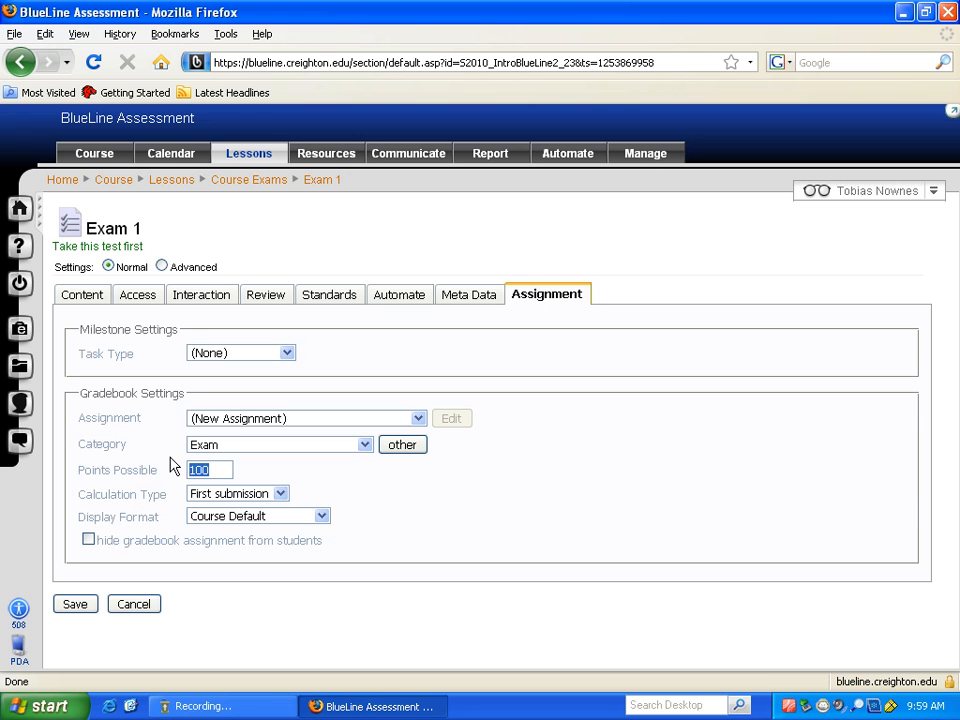
text(10)
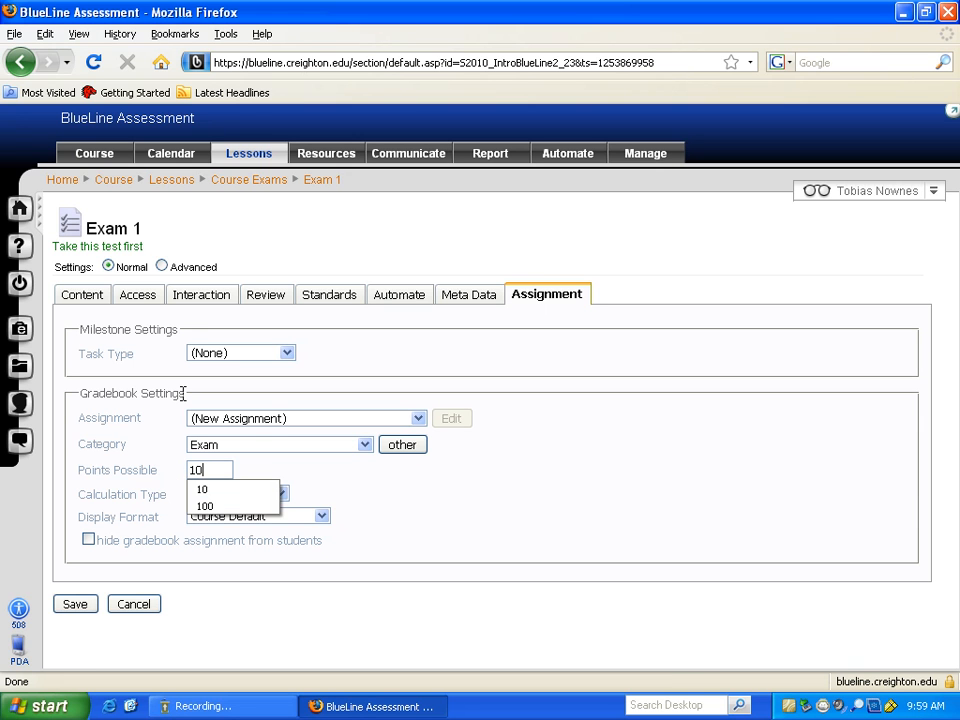
click(285, 464)
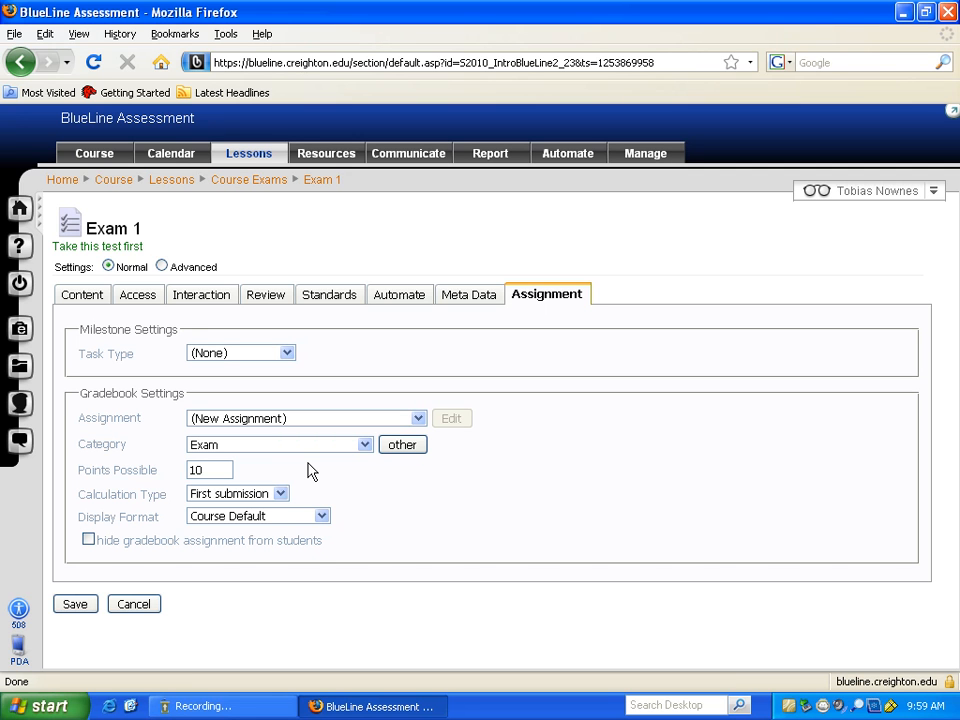
Review the available Calculation Type and Display Format options, and cancel the changes to Exam 1's settings
click(281, 494)
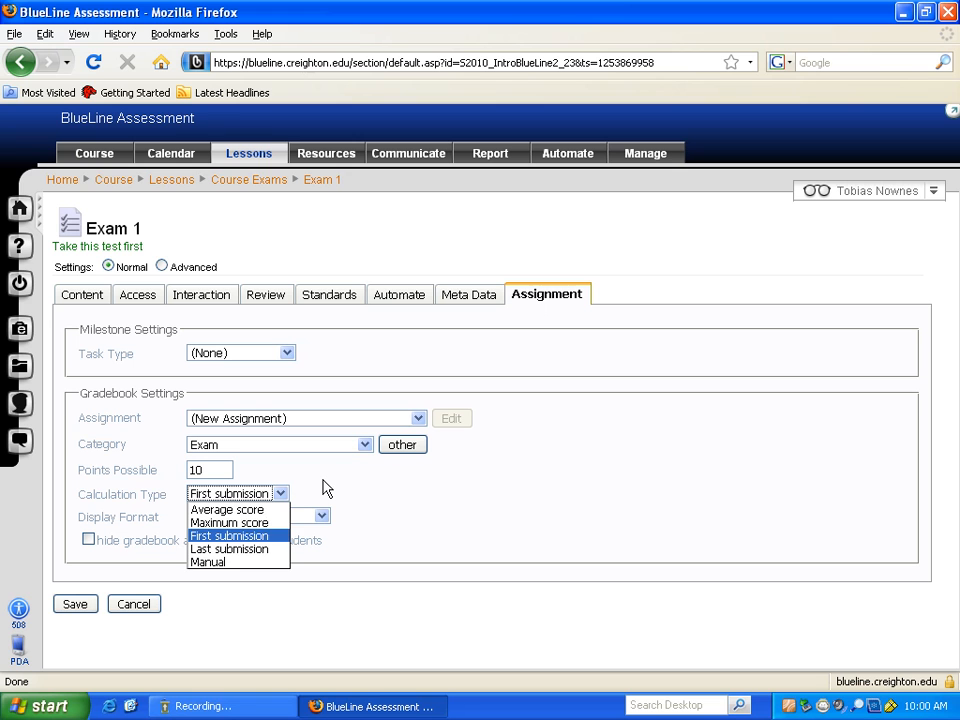
click(350, 485)
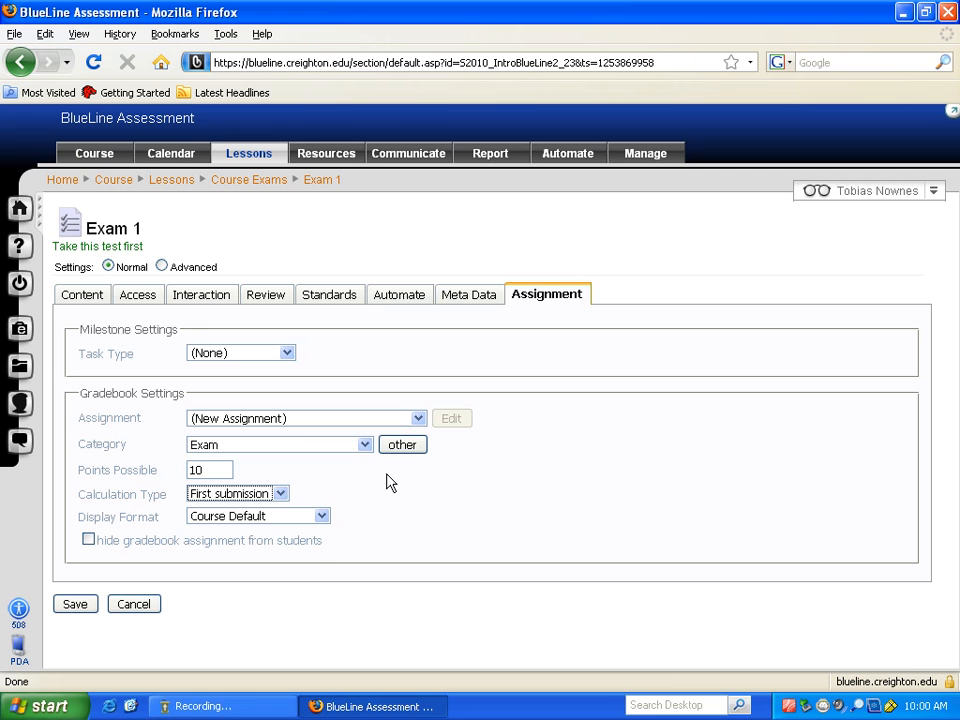
click(321, 516)
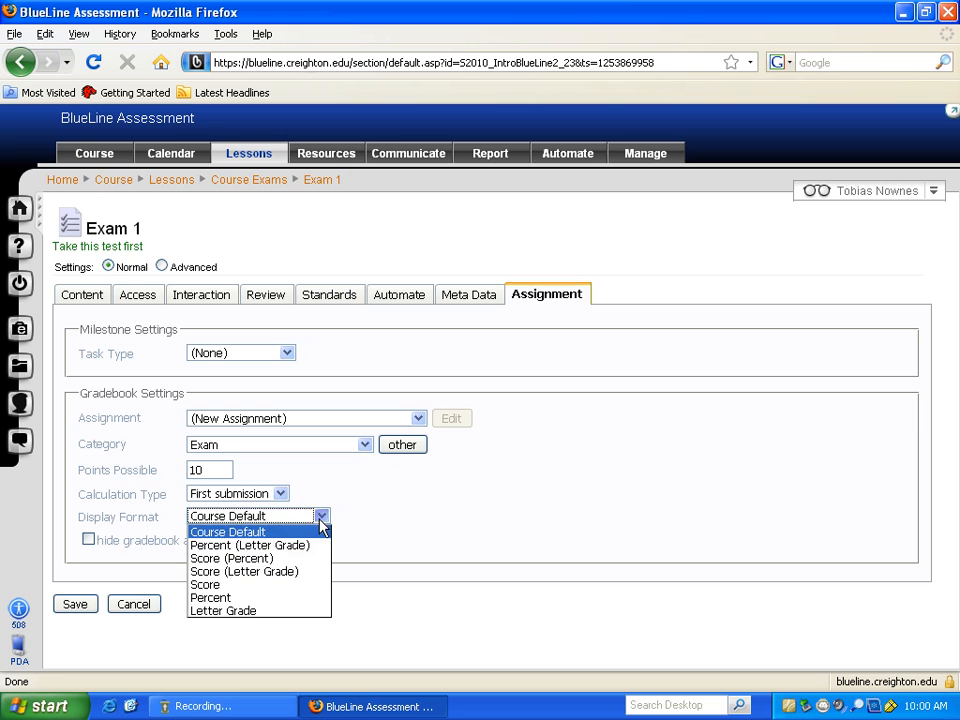
click(403, 492)
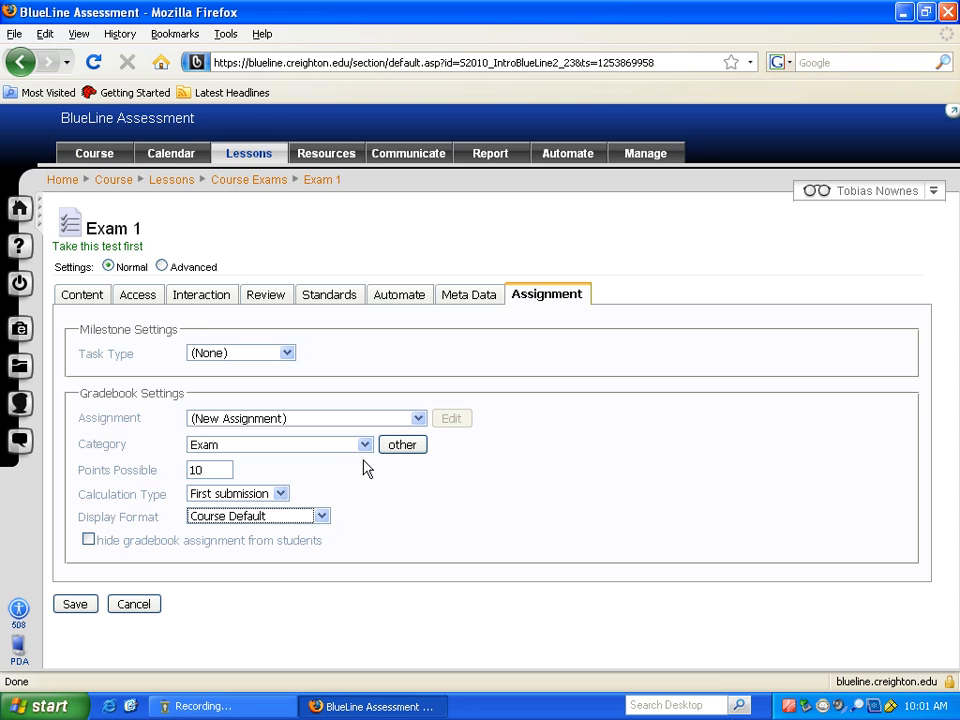
click(126, 608)
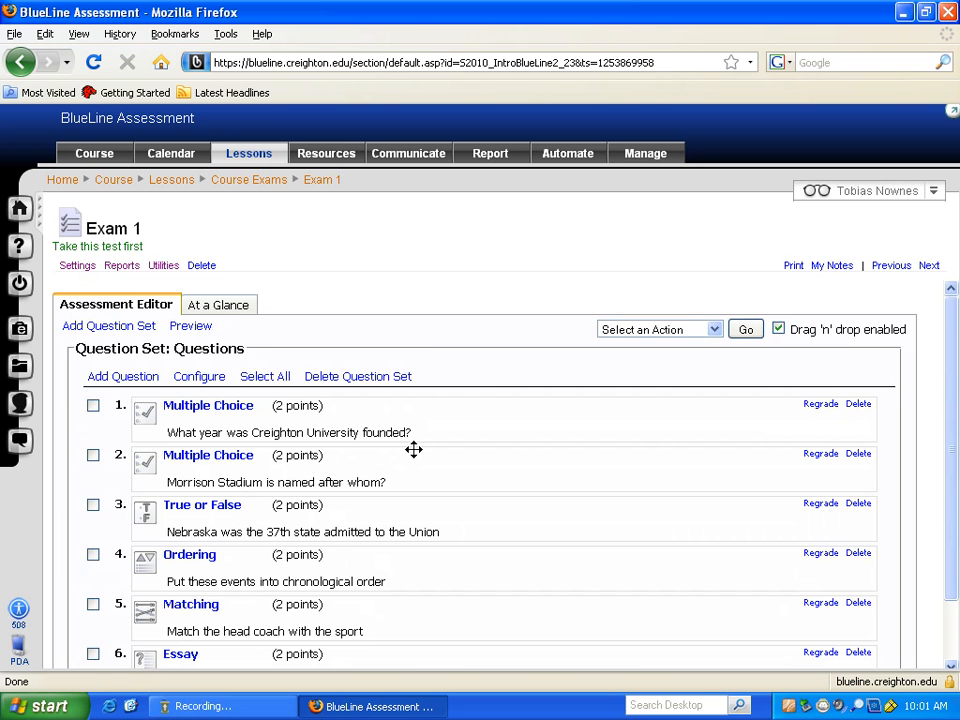
Start copying questions from an assessment into Exam 1, and load the personal course's Quiz 7 as the source
click(125, 377)
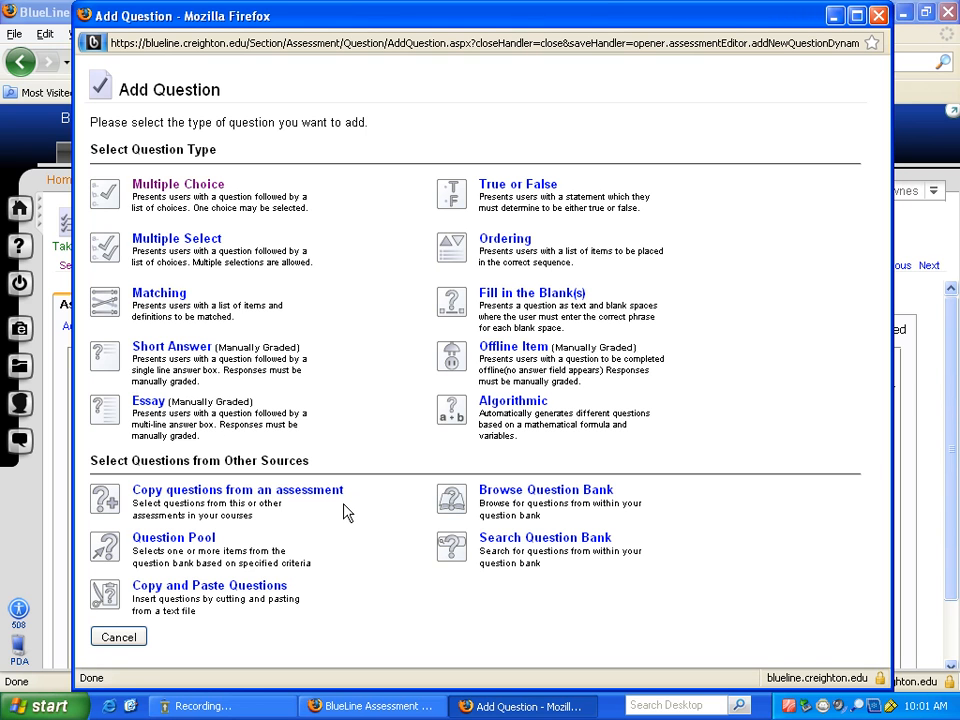
click(290, 496)
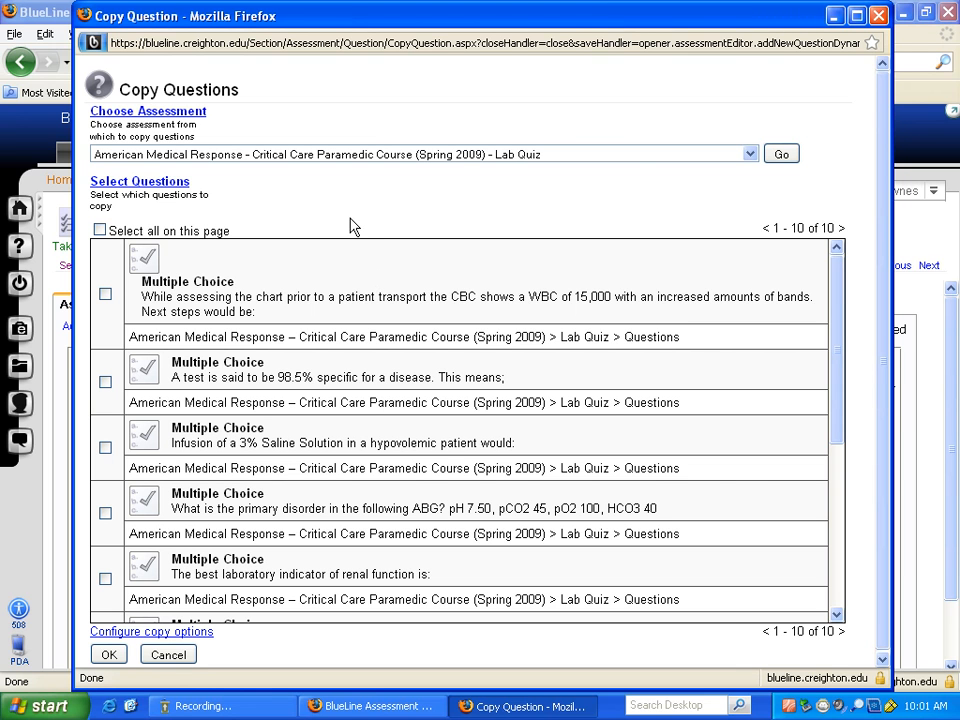
click(750, 154)
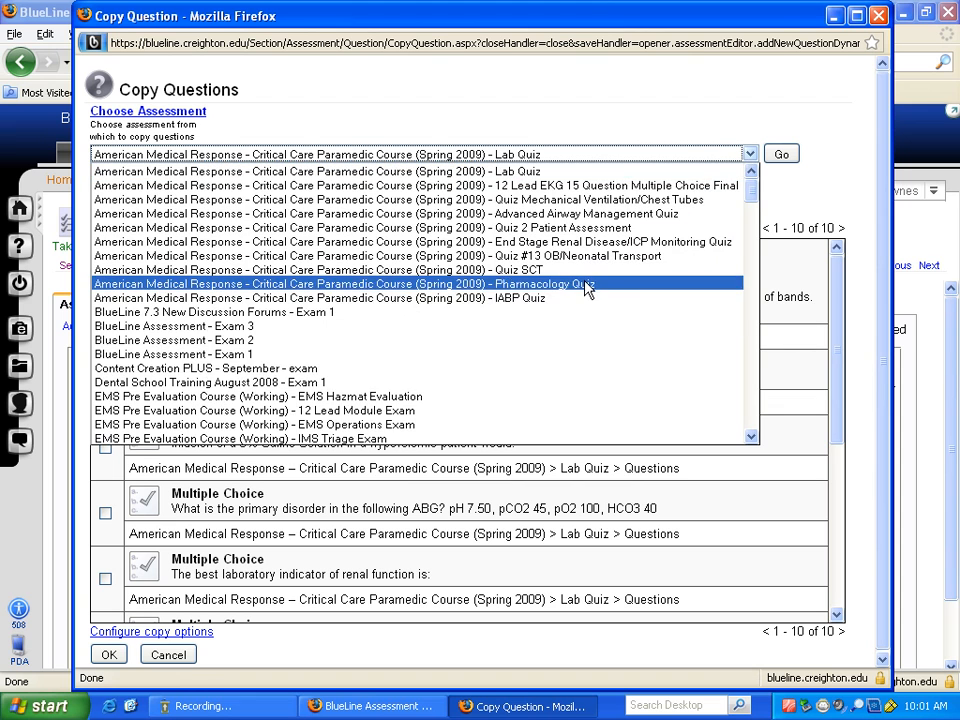
scroll(578, 342, down, 6)
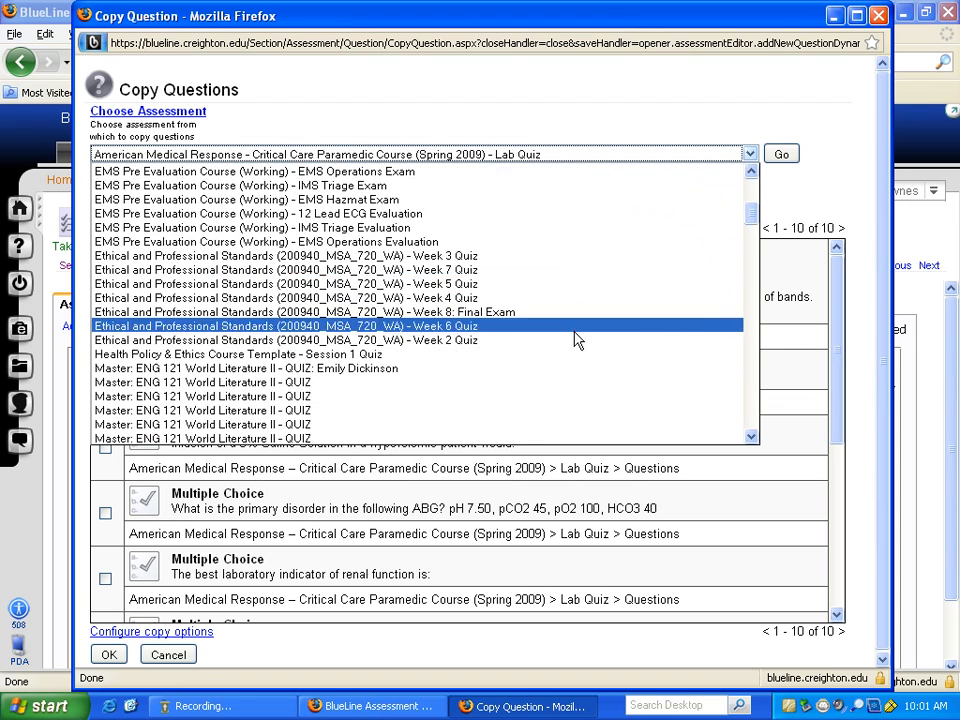
scroll(578, 342, down, 13)
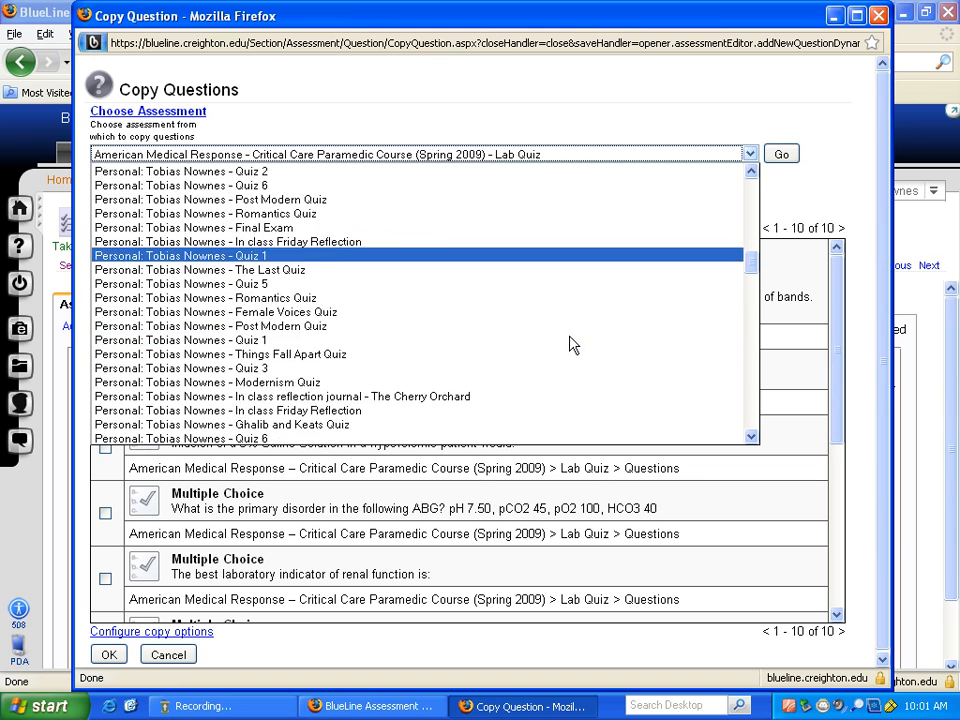
scroll(572, 345, down, 10)
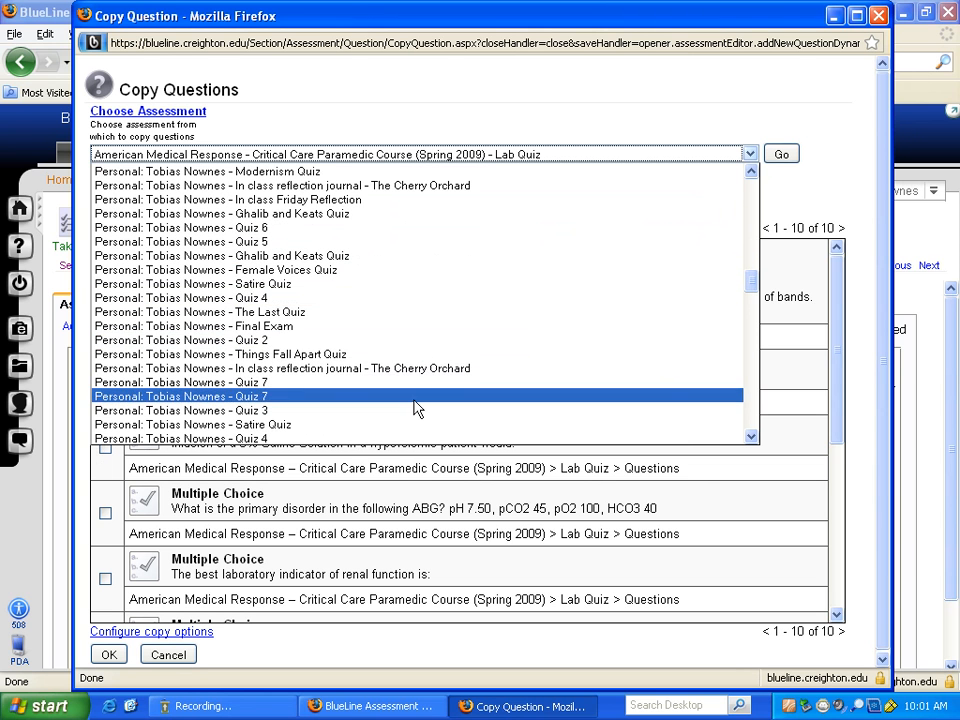
click(326, 389)
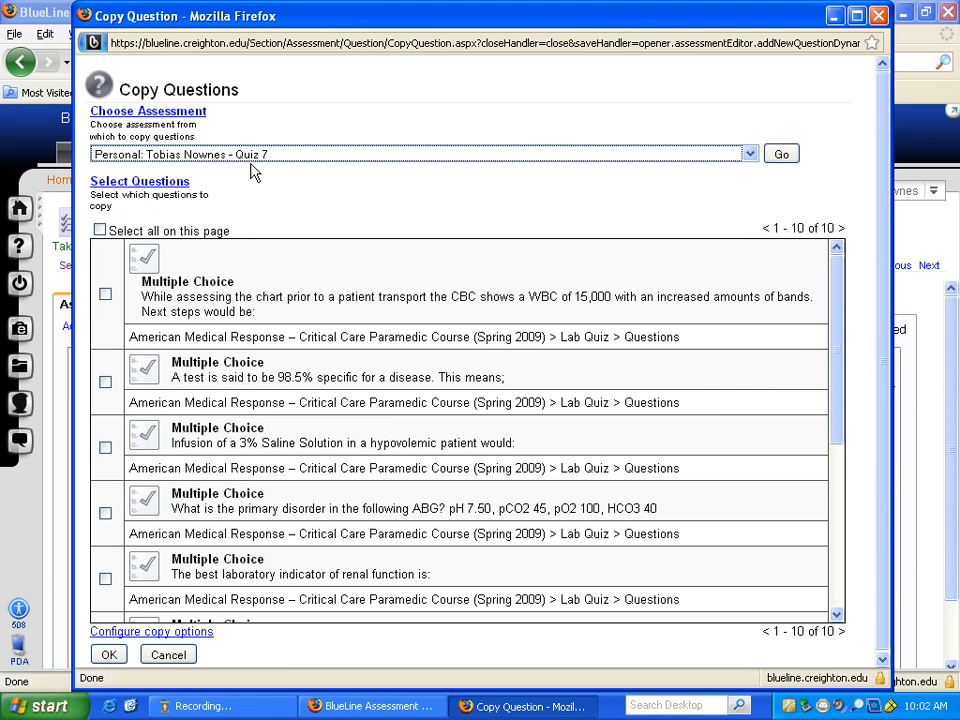
click(781, 155)
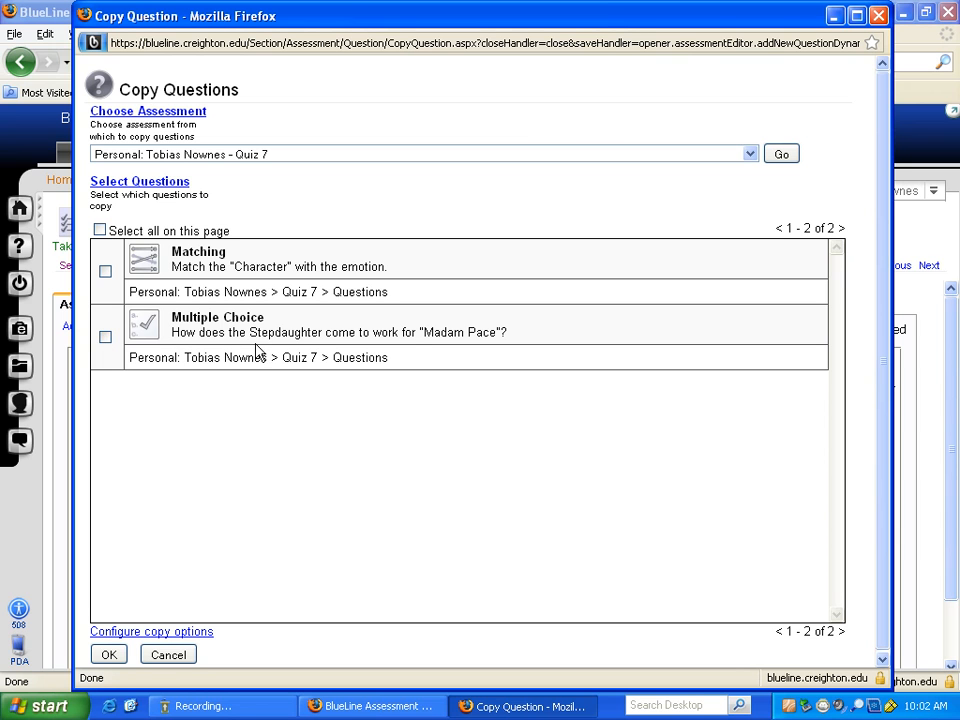
Copy the multiple-choice question about how the Stepdaughter comes to work for "Madam Pace" into Exam 1
click(105, 338)
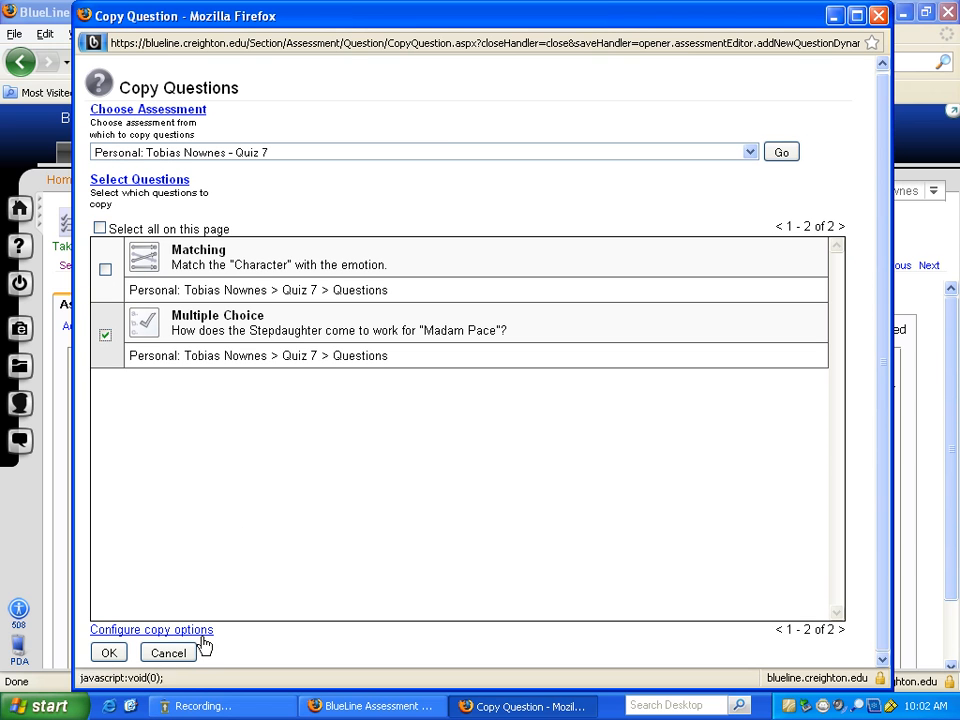
click(107, 653)
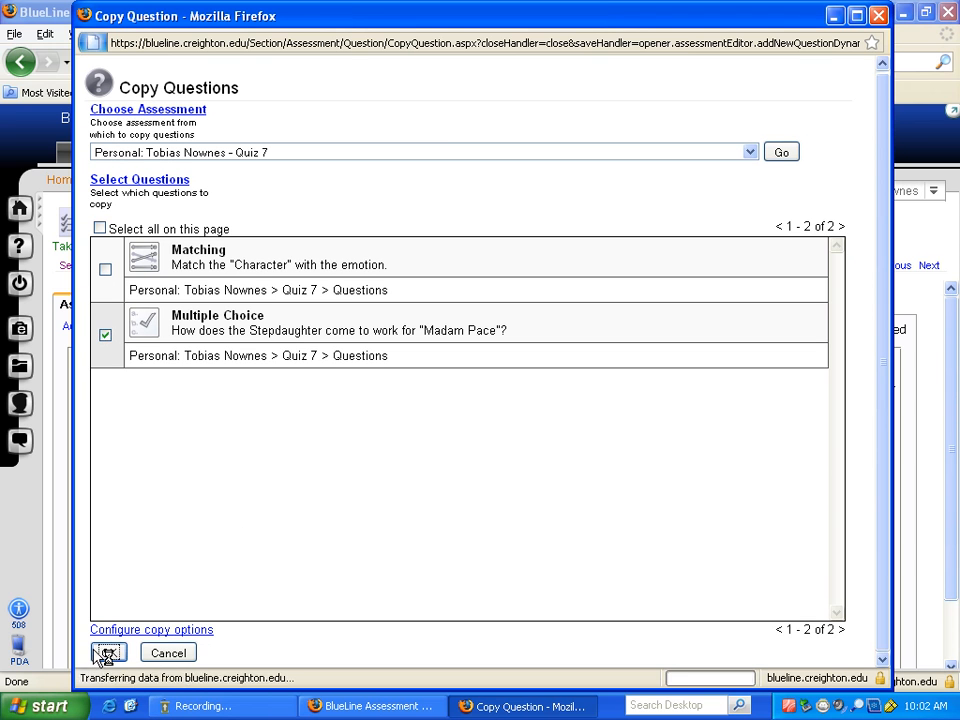
scroll(487, 518, down, 3)
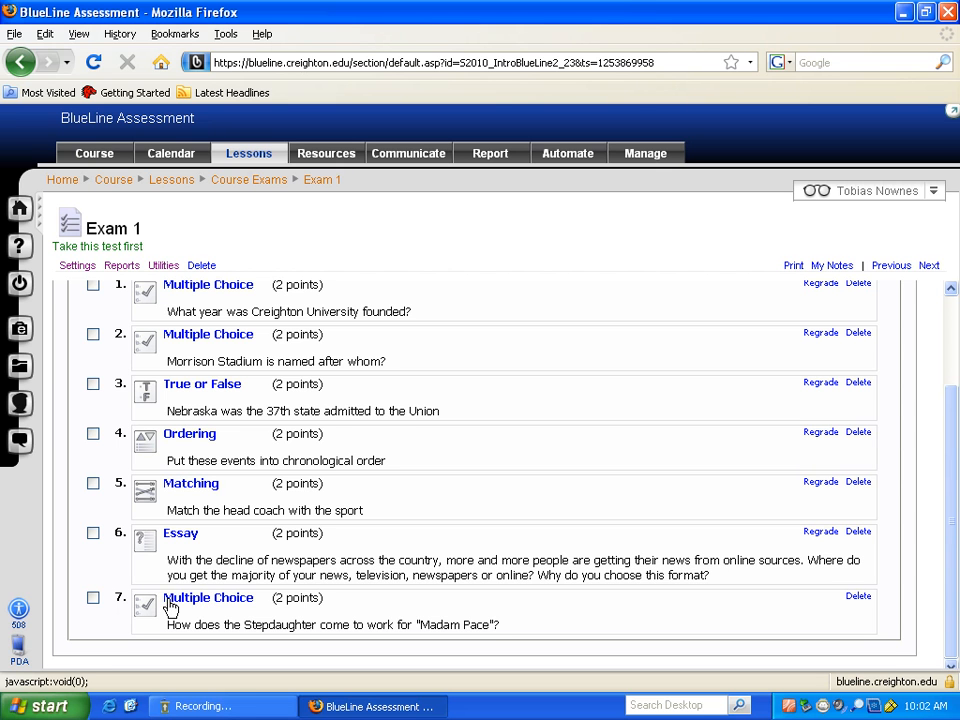
scroll(340, 540, up, 3)
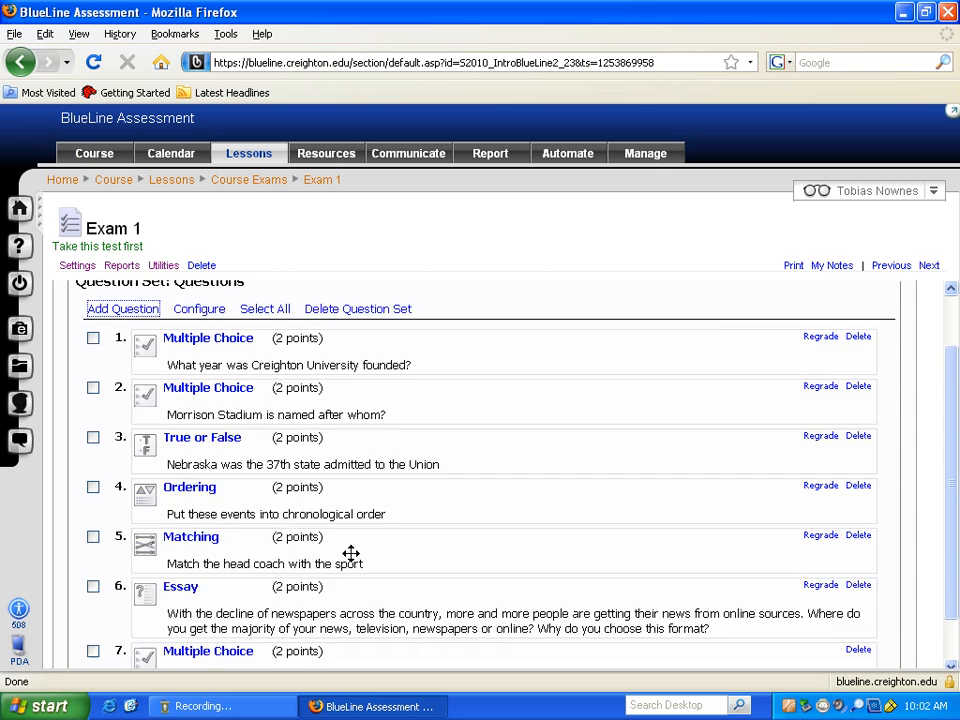
Start another question copy for Exam 1, and load the personal course's Post Modern Quiz as the source
click(122, 377)
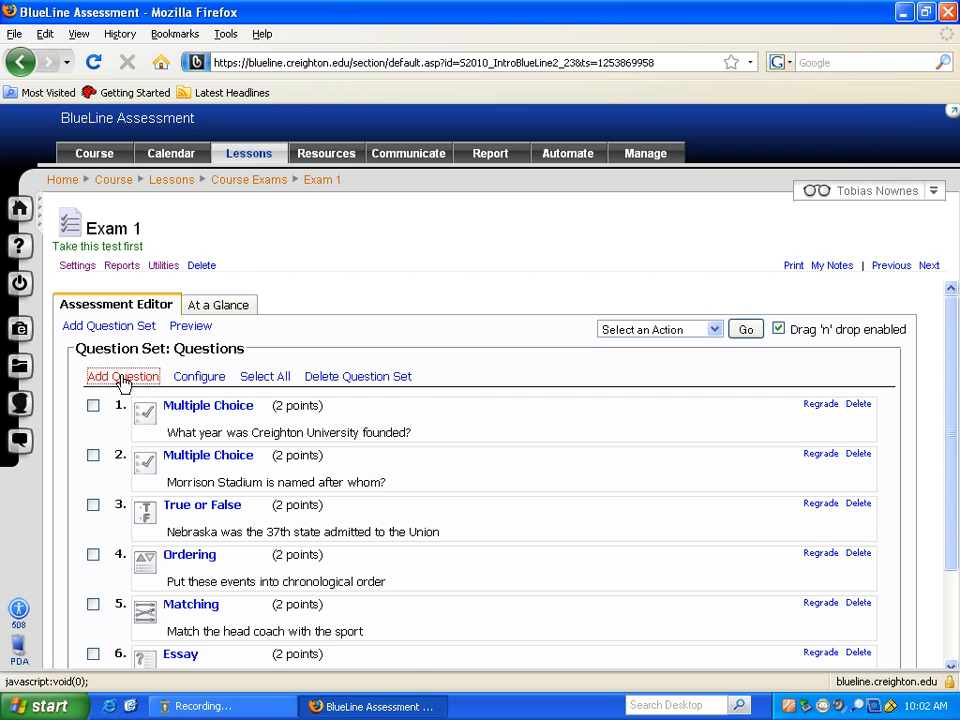
click(199, 494)
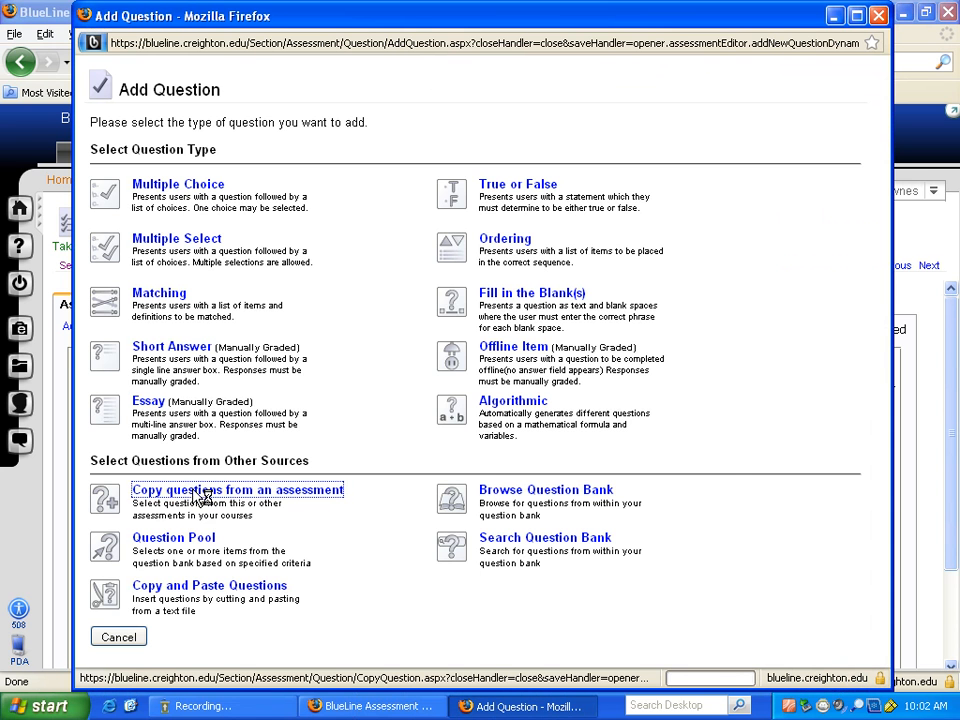
click(380, 158)
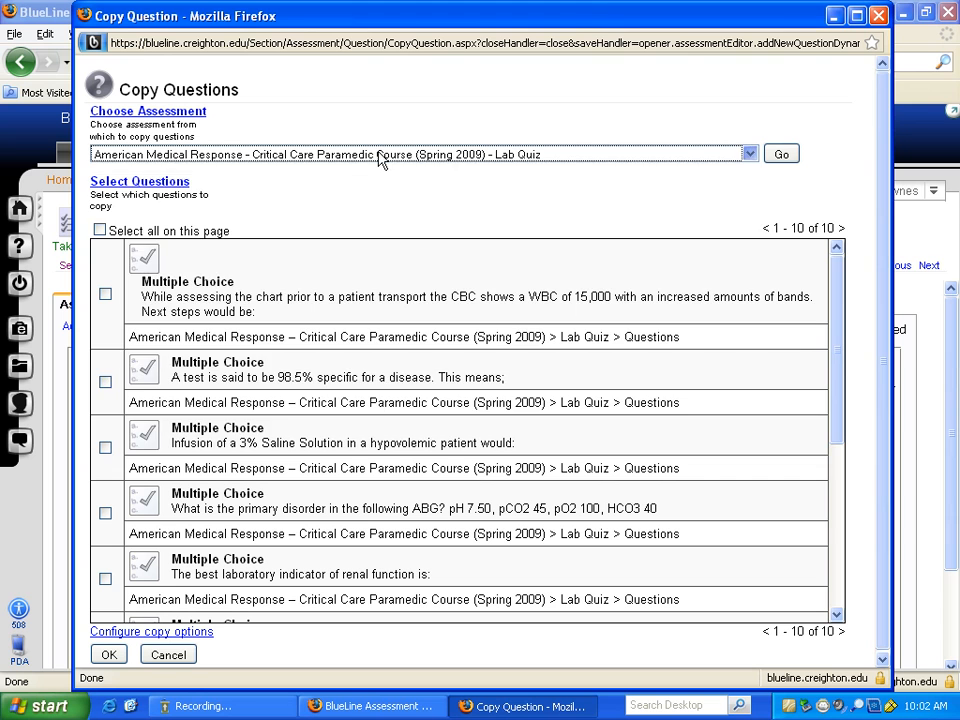
scroll(440, 347, down, 10)
scroll(453, 347, down, 8)
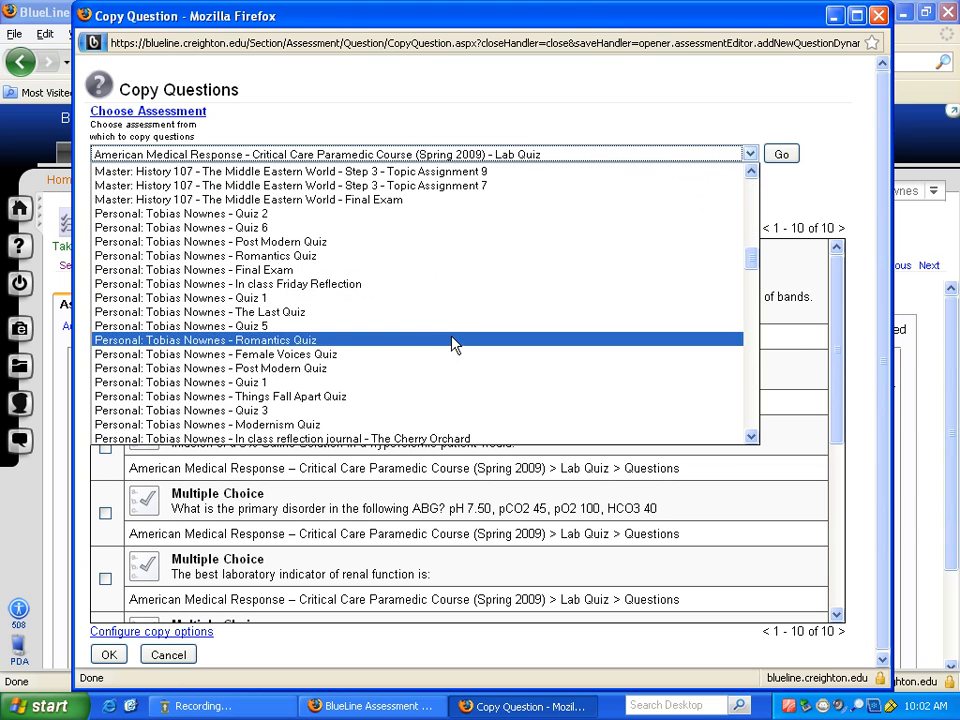
click(345, 371)
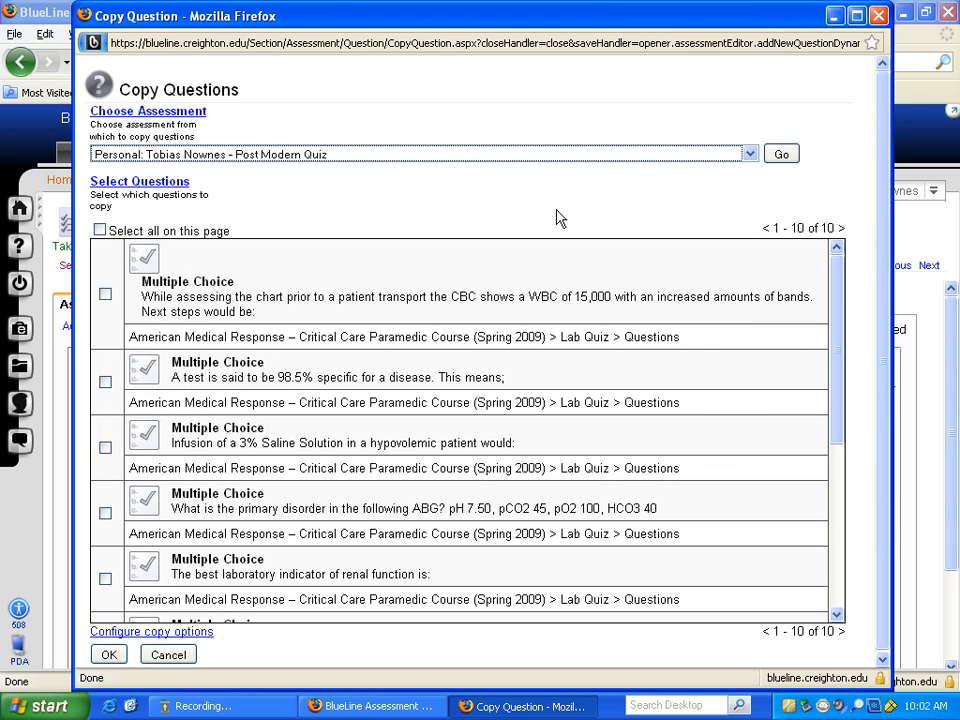
click(781, 156)
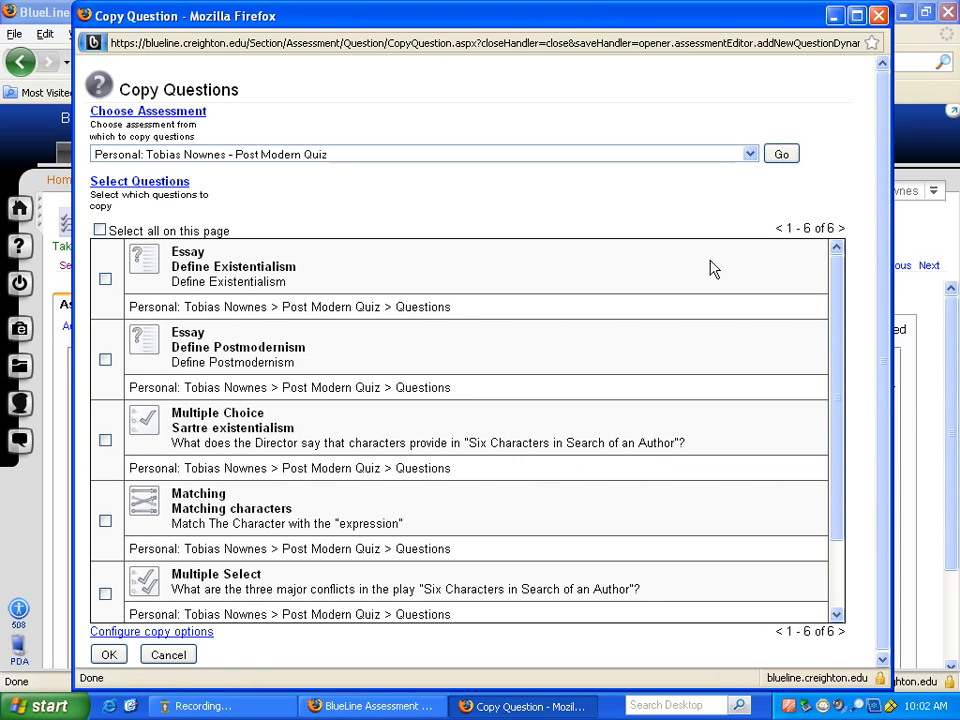
Copy the Define Postmodernism essay question into Exam 1 with automatic acceptance of changes from the master sources turned off
click(105, 360)
scroll(621, 360, down, 2)
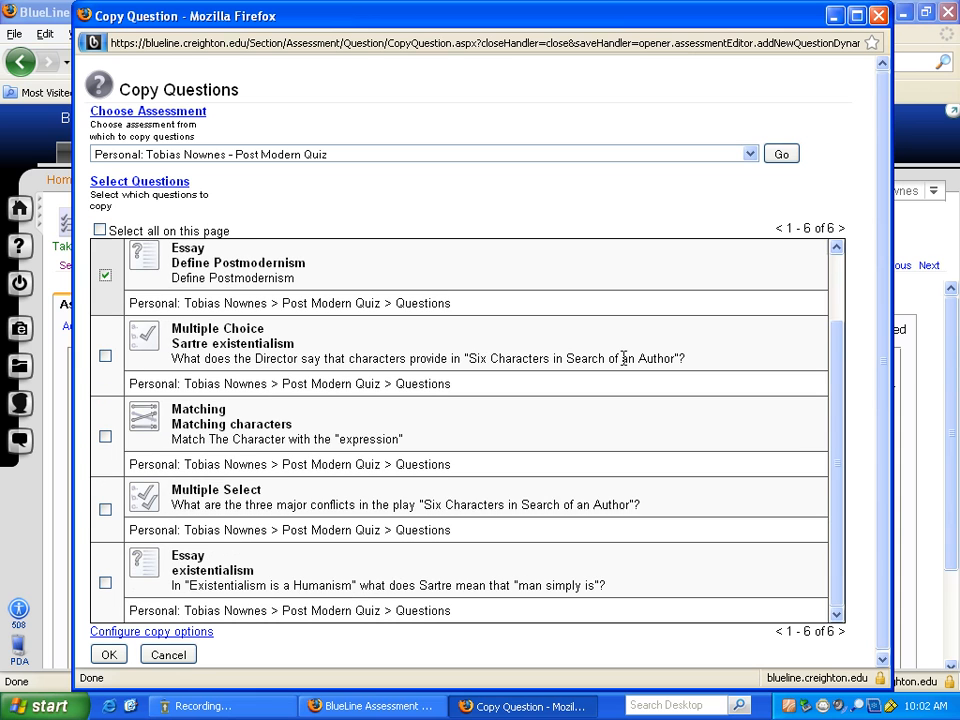
click(184, 634)
scroll(350, 640, down, 2)
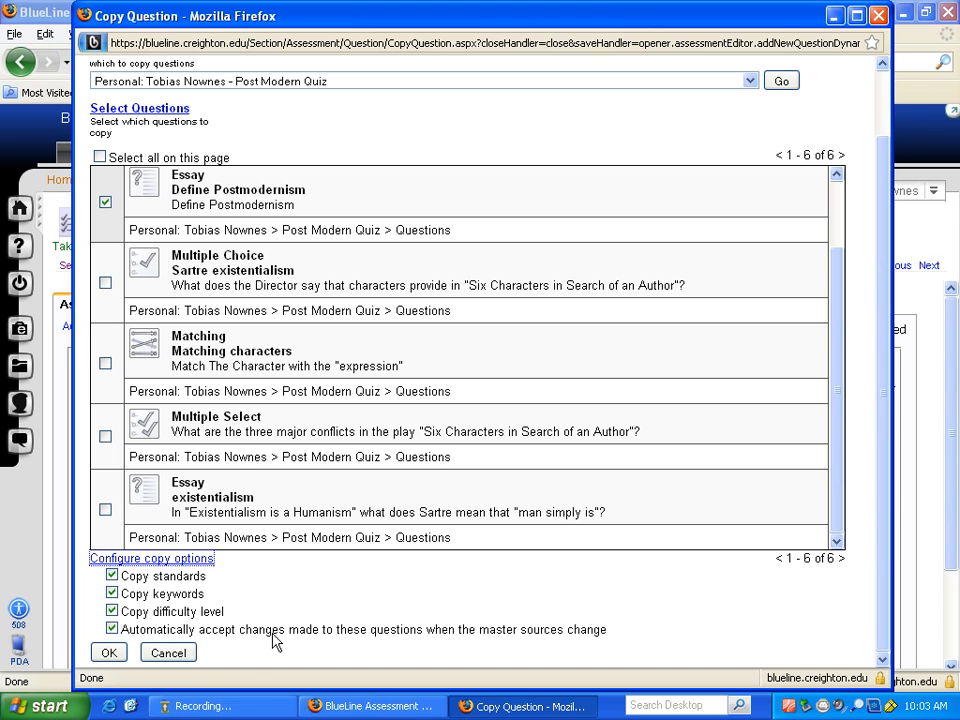
click(112, 629)
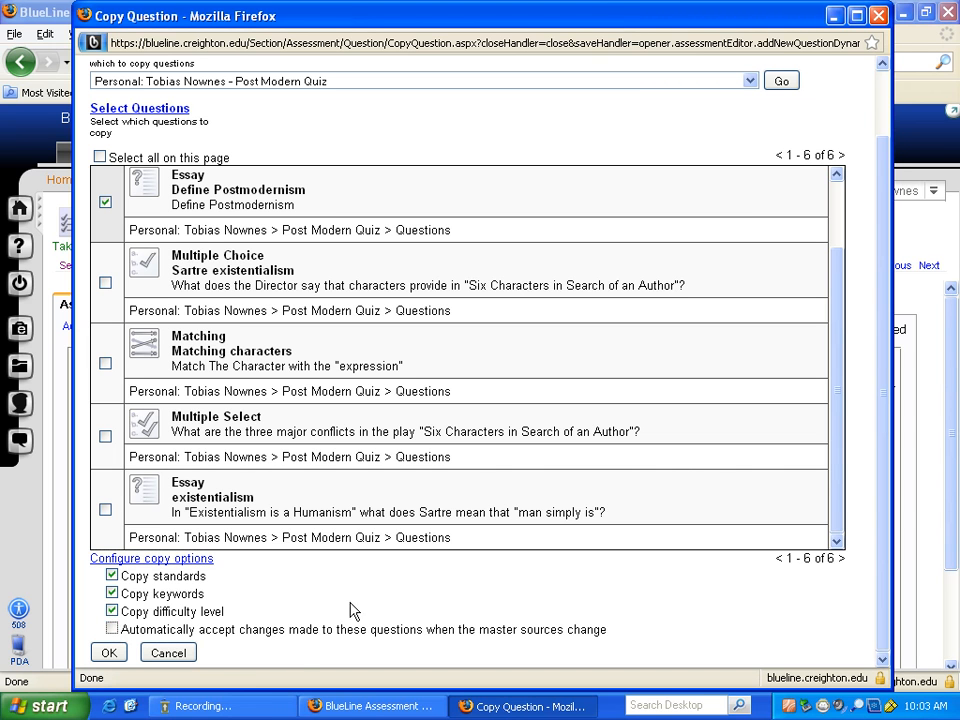
click(108, 653)
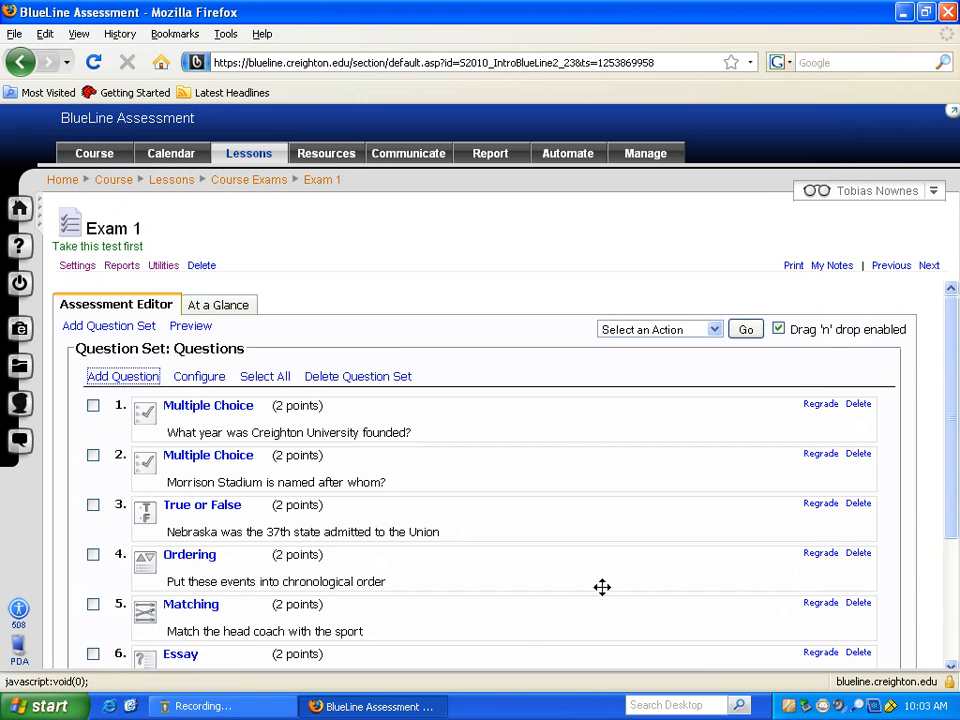
scroll(602, 587, down, 4)
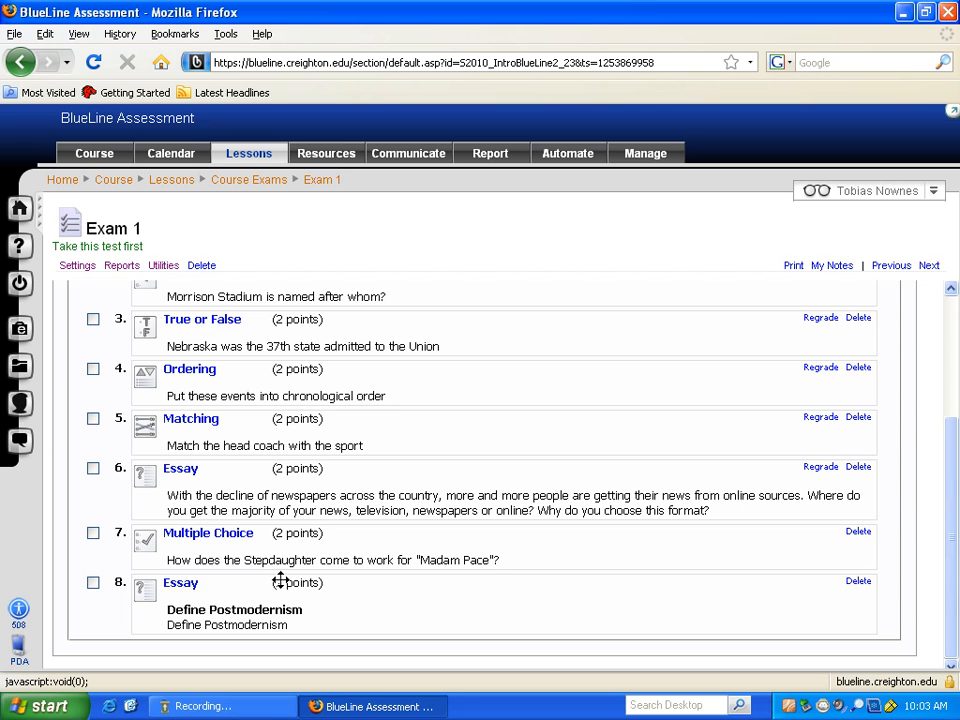
scroll(277, 578, up, 4)
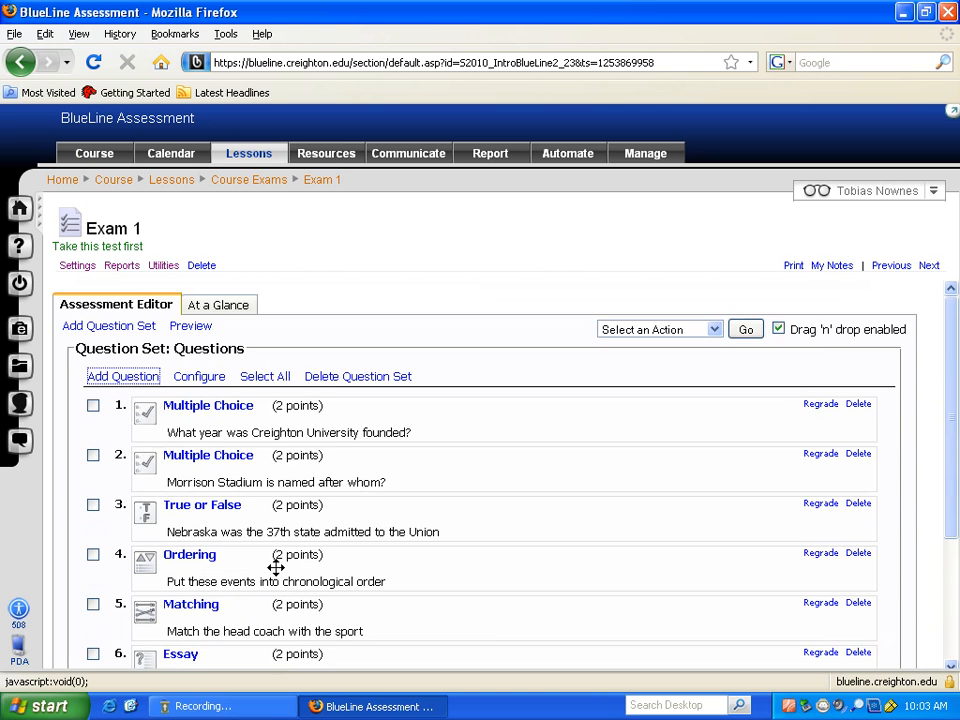
Preview Exam 1's questions as students see them, and close the preview
click(189, 329)
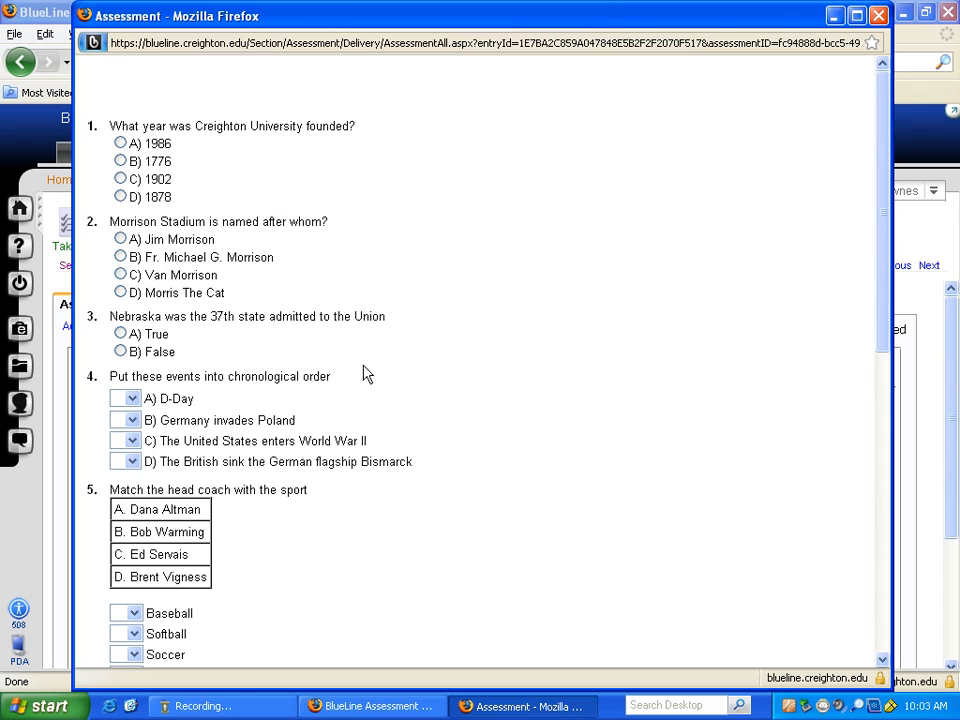
click(878, 16)
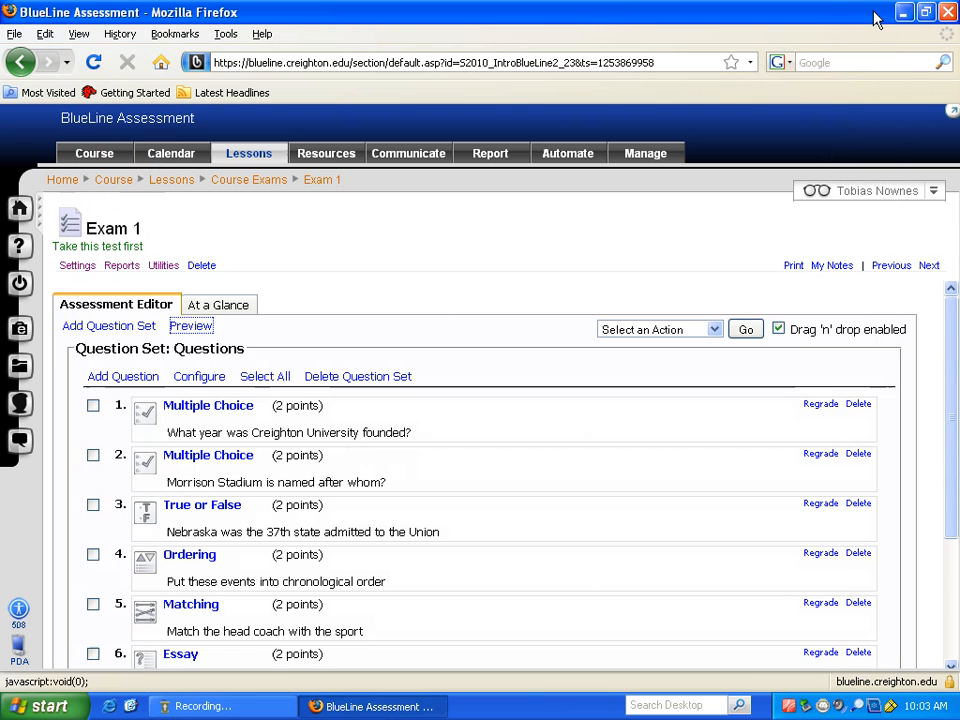
click(431, 271)
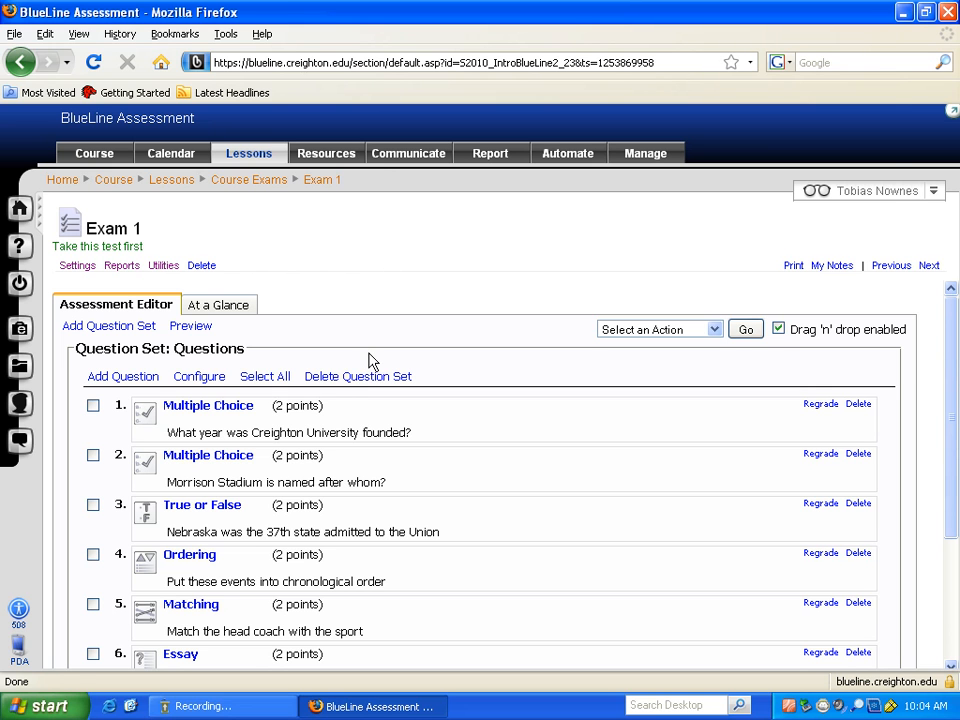
Review the sample text format for Copy and Paste Questions in Exam 1, and cancel without importing any
click(129, 378)
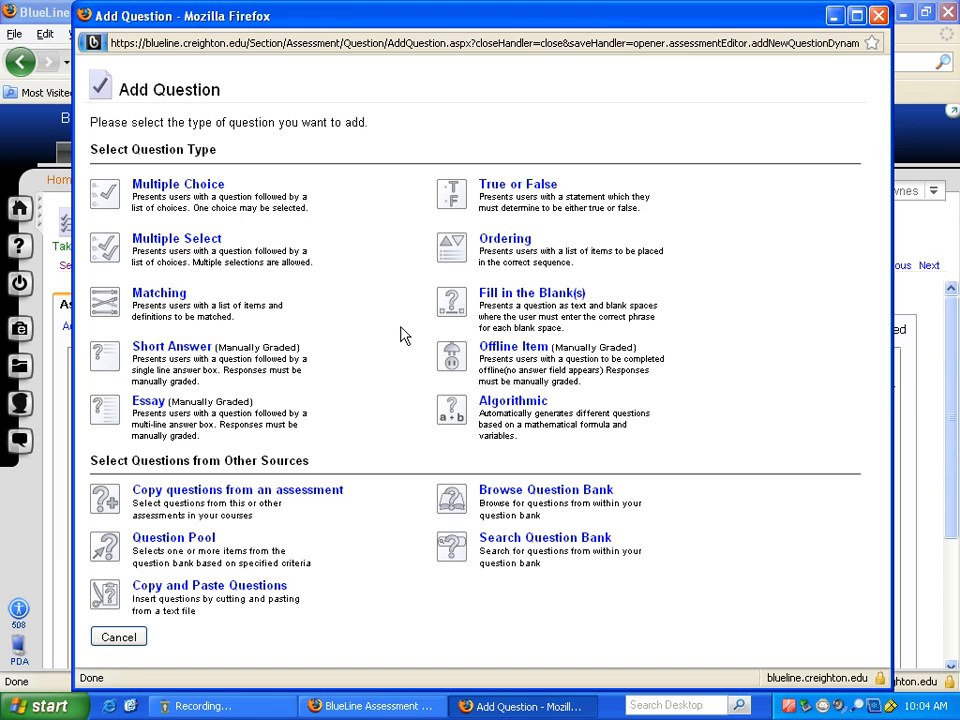
click(236, 588)
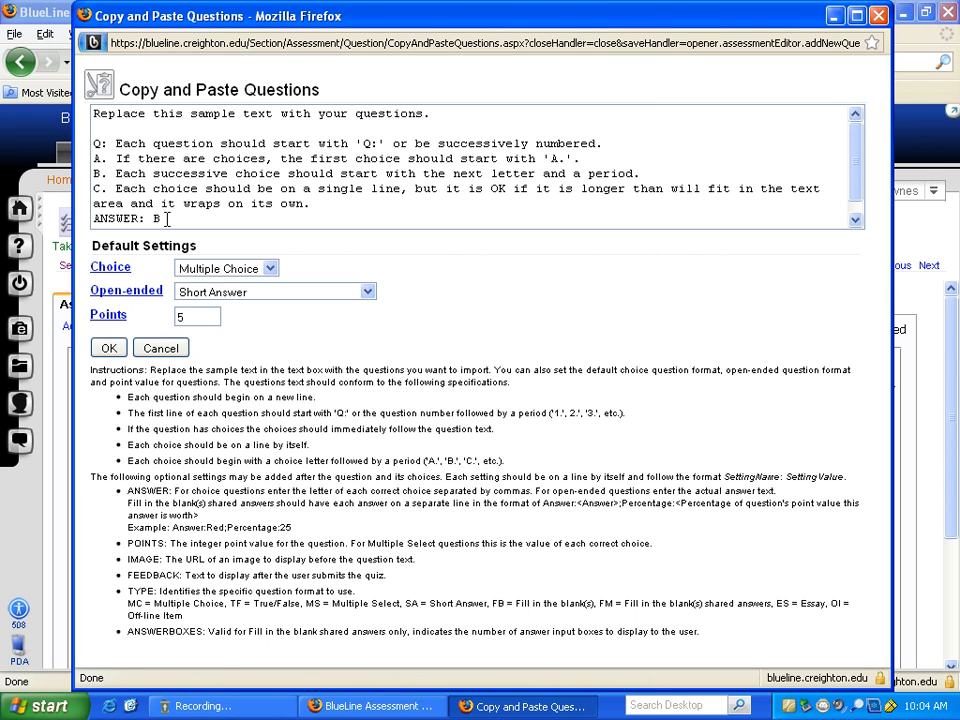
key(Return)
text(POINTS: 2)
drag(177, 219, 93, 128)
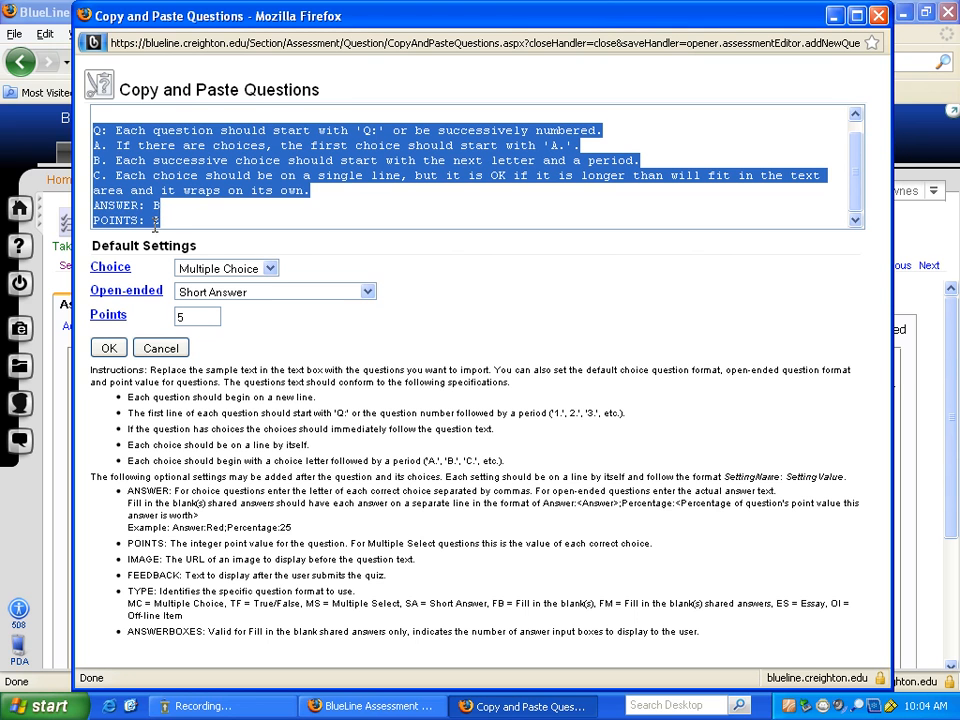
click(157, 350)
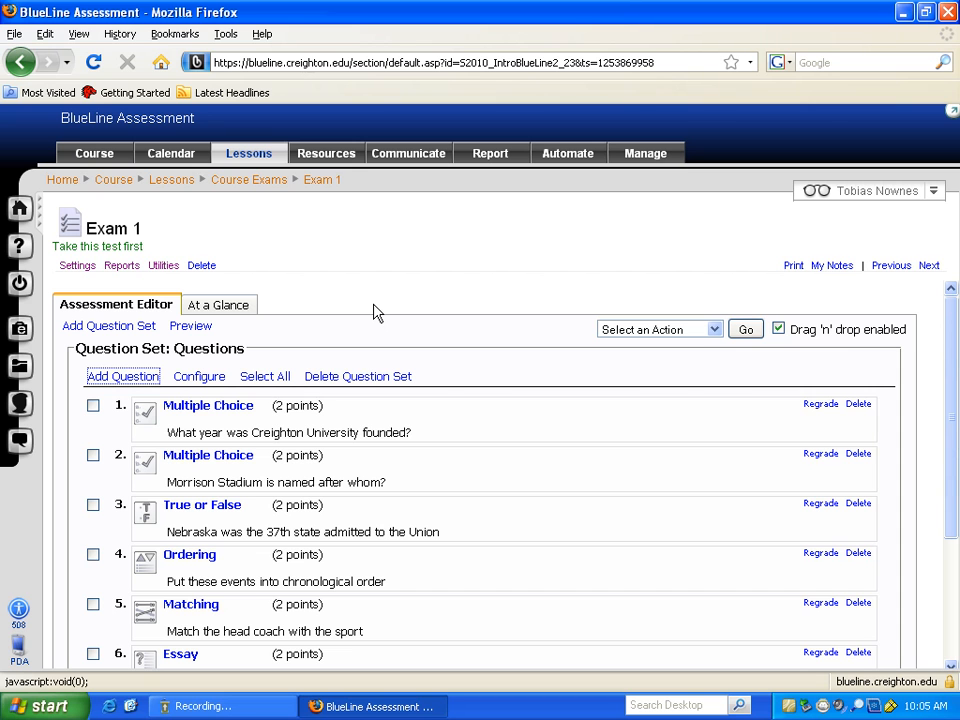
Start a new essay question in Exam 1 with the question text "blah"
click(128, 385)
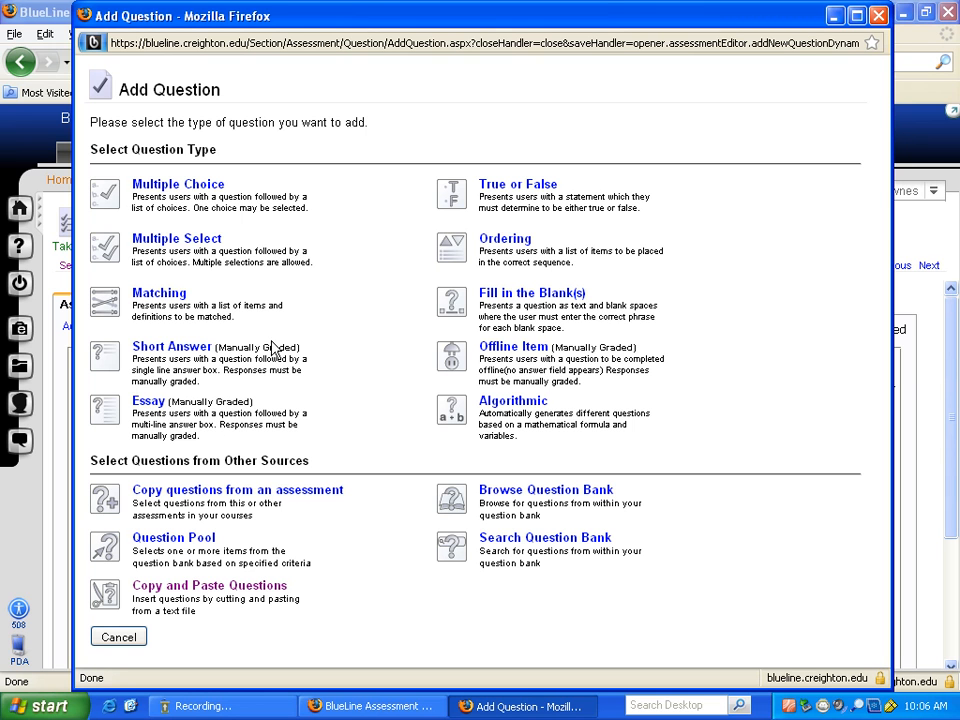
click(147, 405)
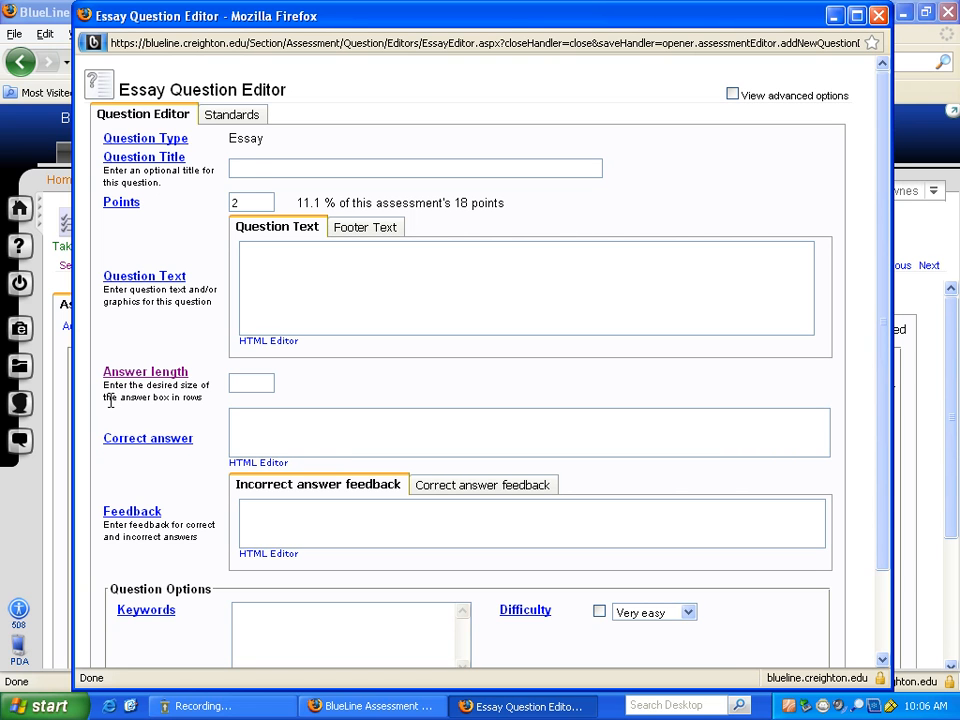
click(259, 251)
text(blag)
key(BackSpace)
text(h)
Open the essay question text in the HTML Editor and review its options for inserting images, media and special elements
click(274, 343)
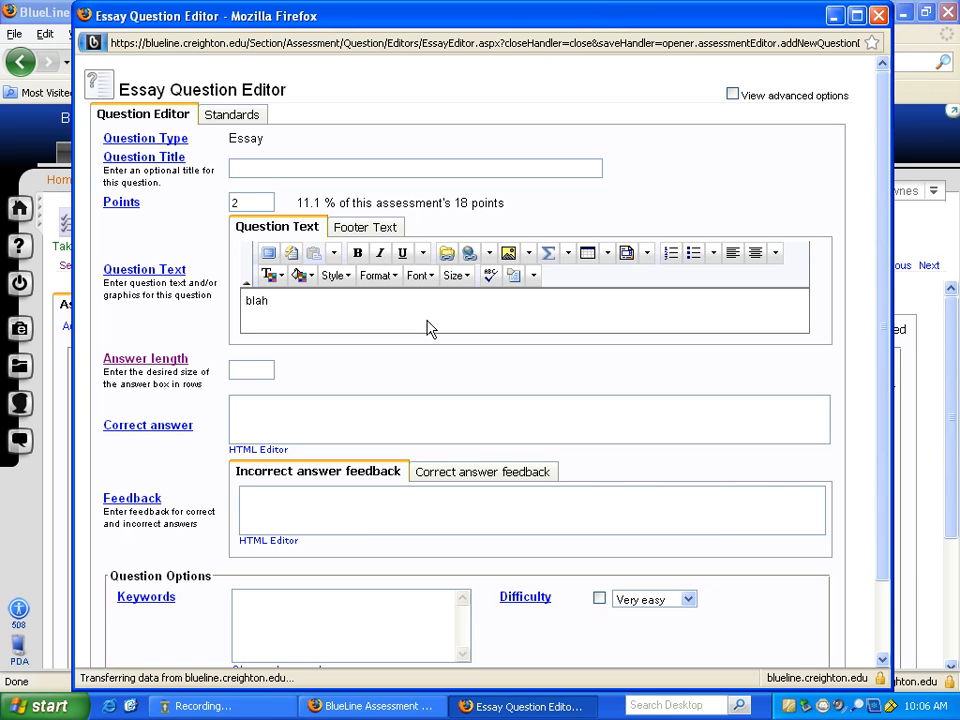
click(532, 255)
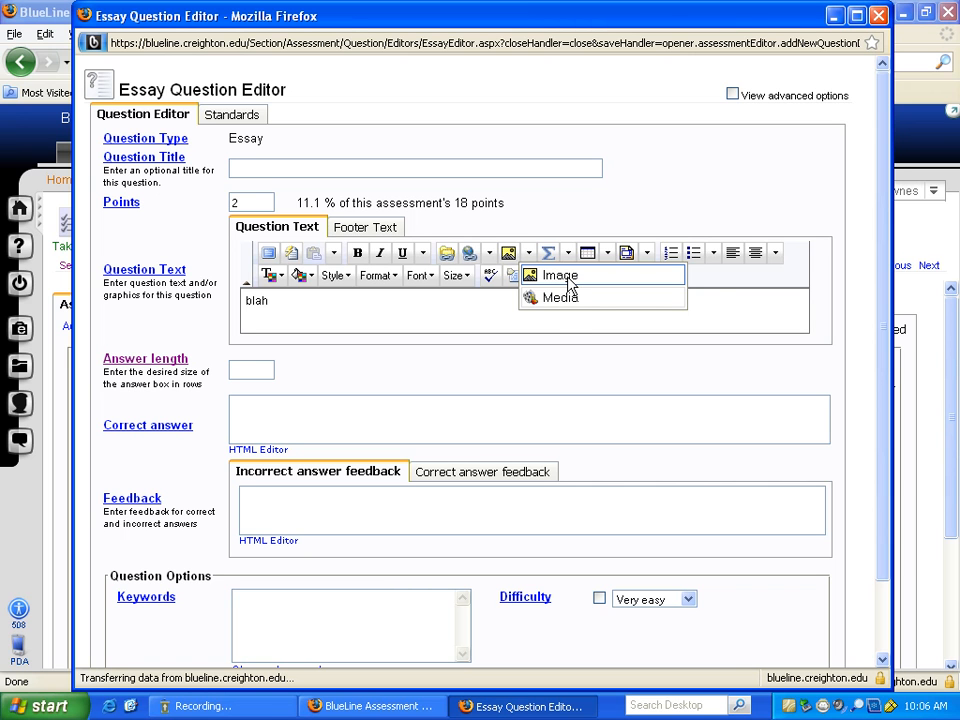
click(568, 254)
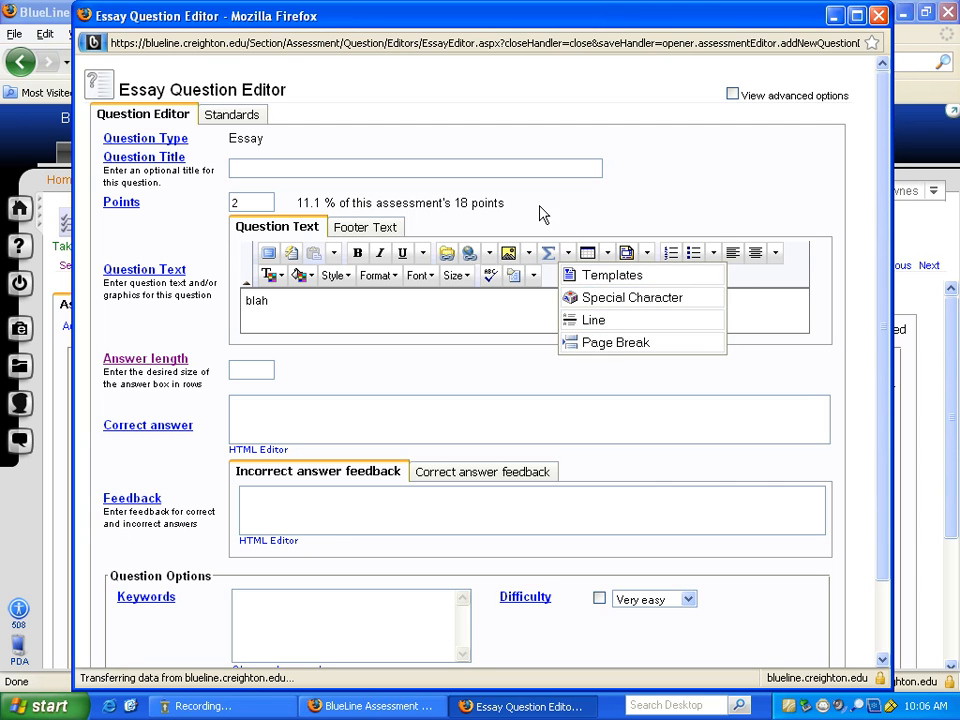
View the equation editor for the question text, trusting its certificate, and cancel both the equation and the new essay question
click(550, 256)
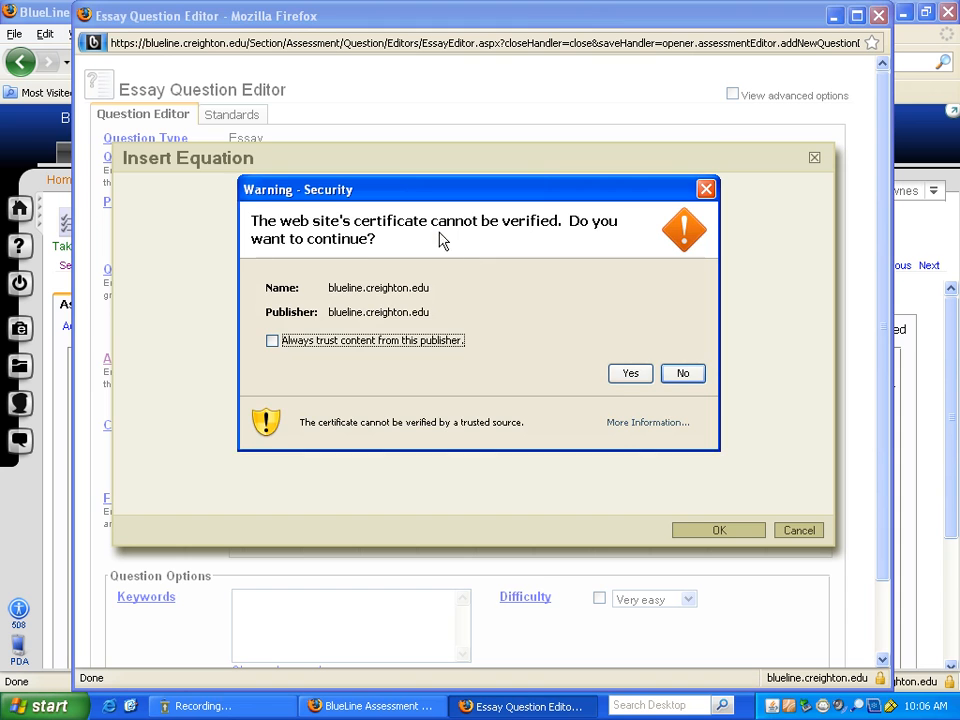
click(629, 376)
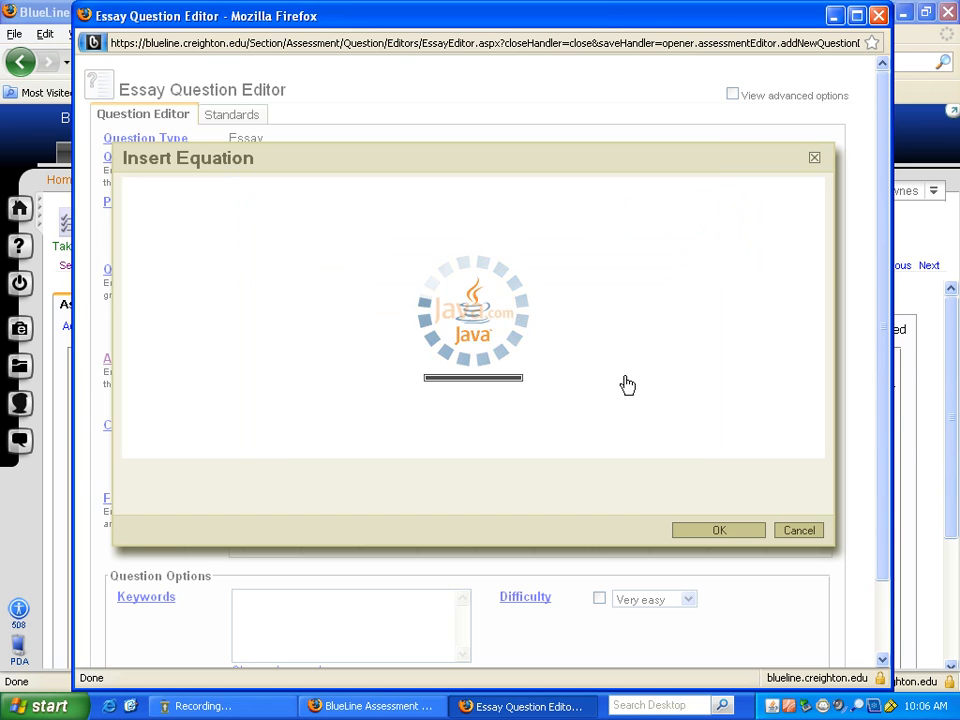
click(624, 388)
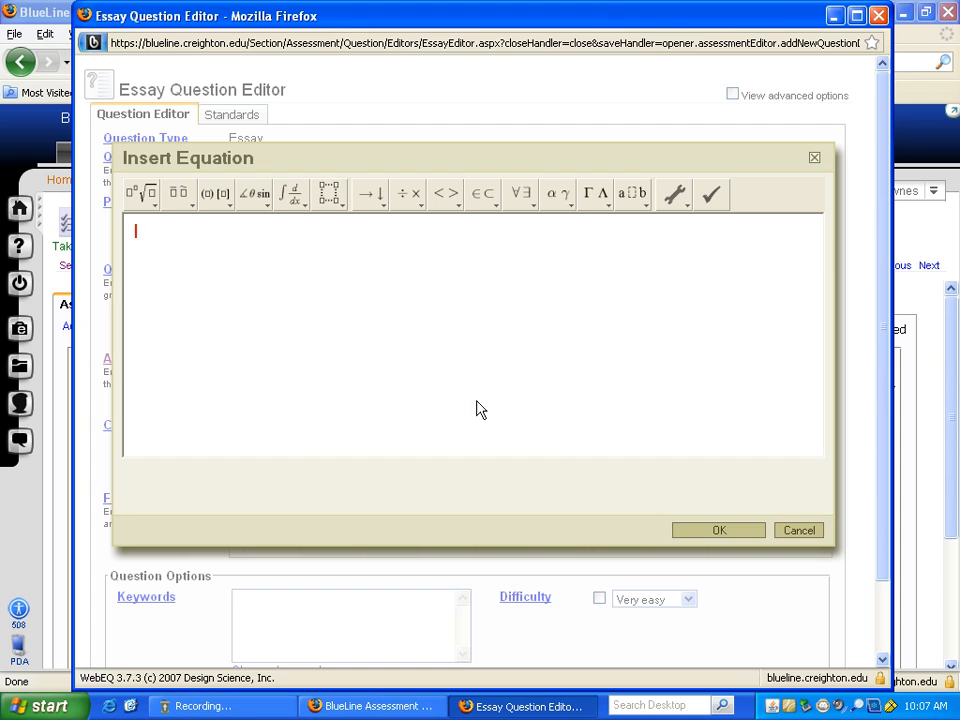
click(799, 531)
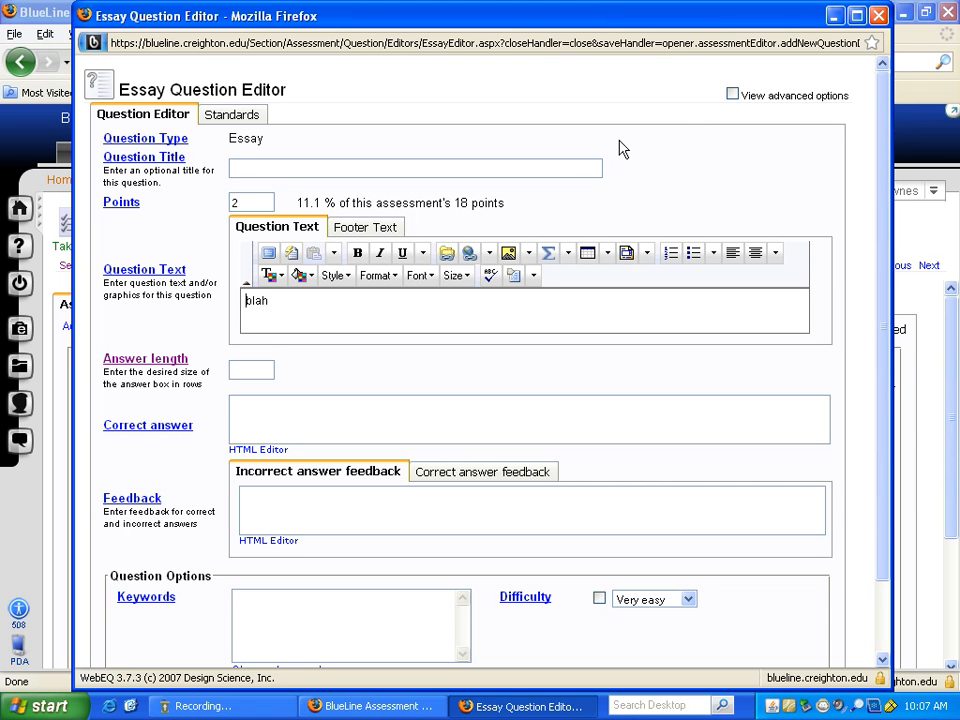
click(878, 16)
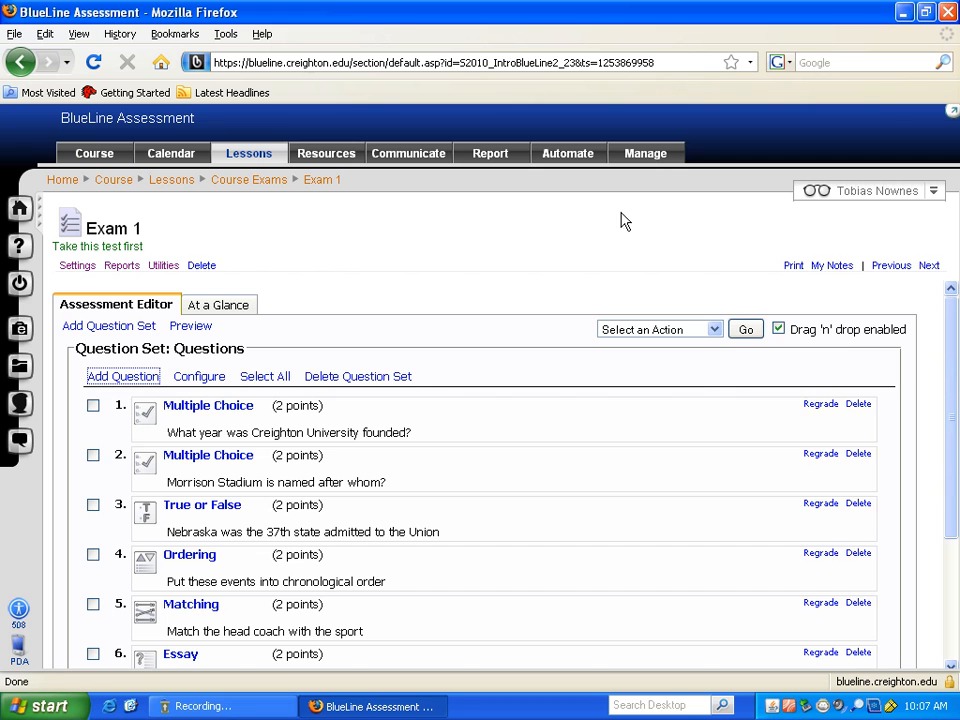
Open Exam 1's settings and review the normal-mode Access and Interaction options
click(79, 267)
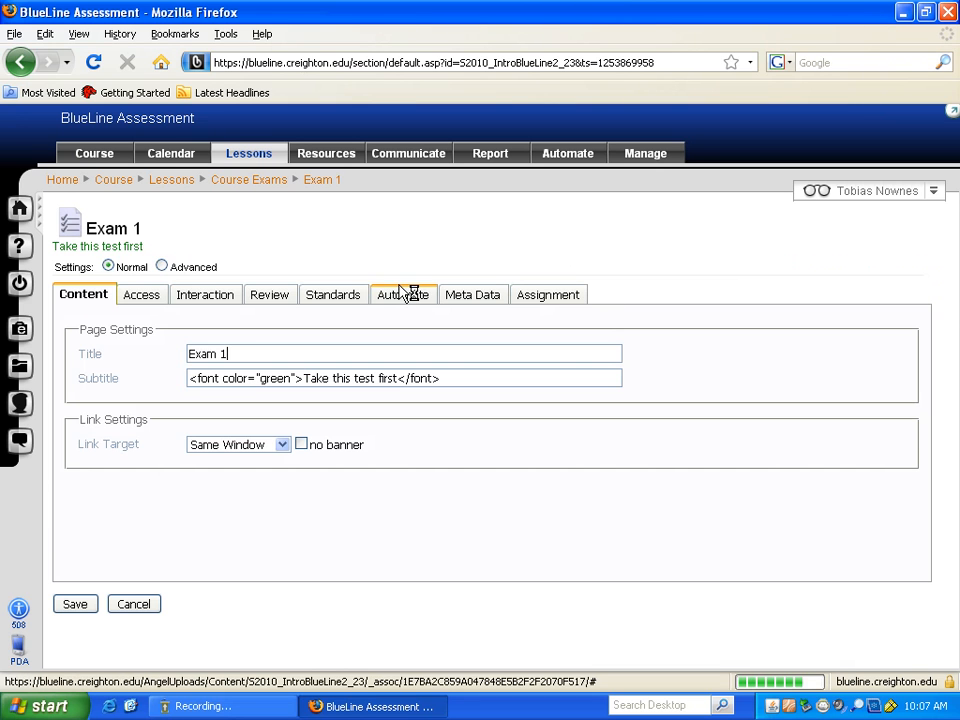
click(139, 298)
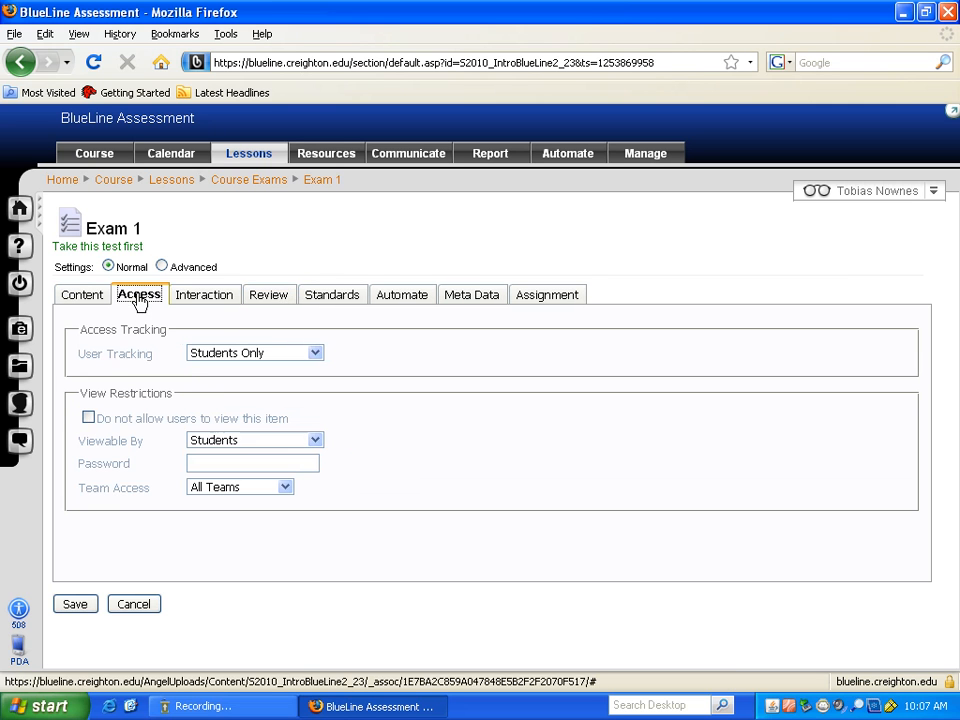
click(215, 303)
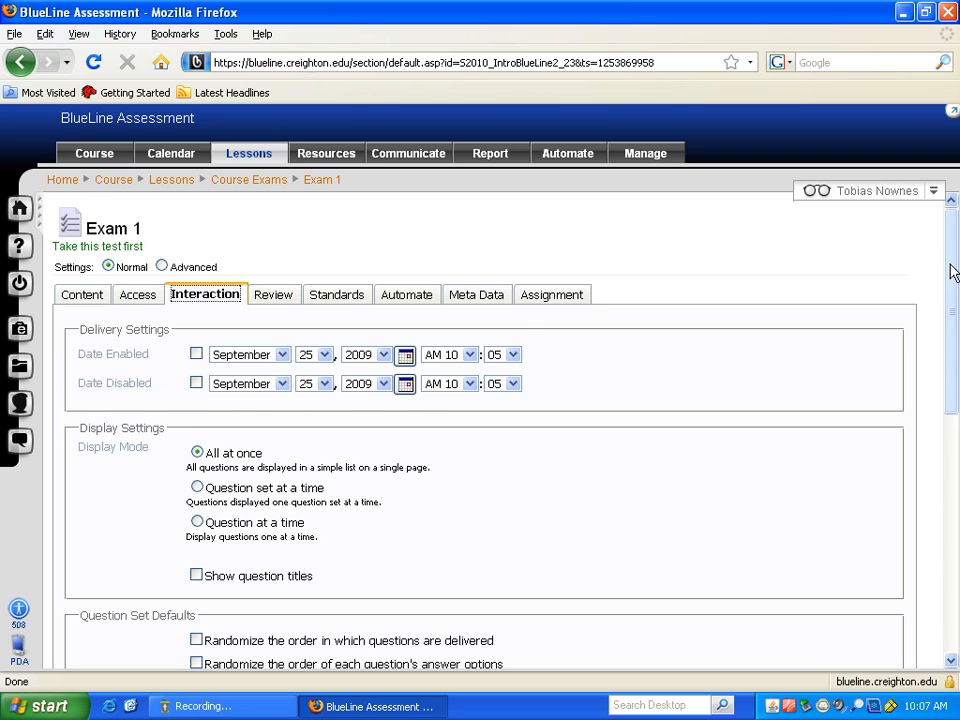
drag(949, 270, 930, 262)
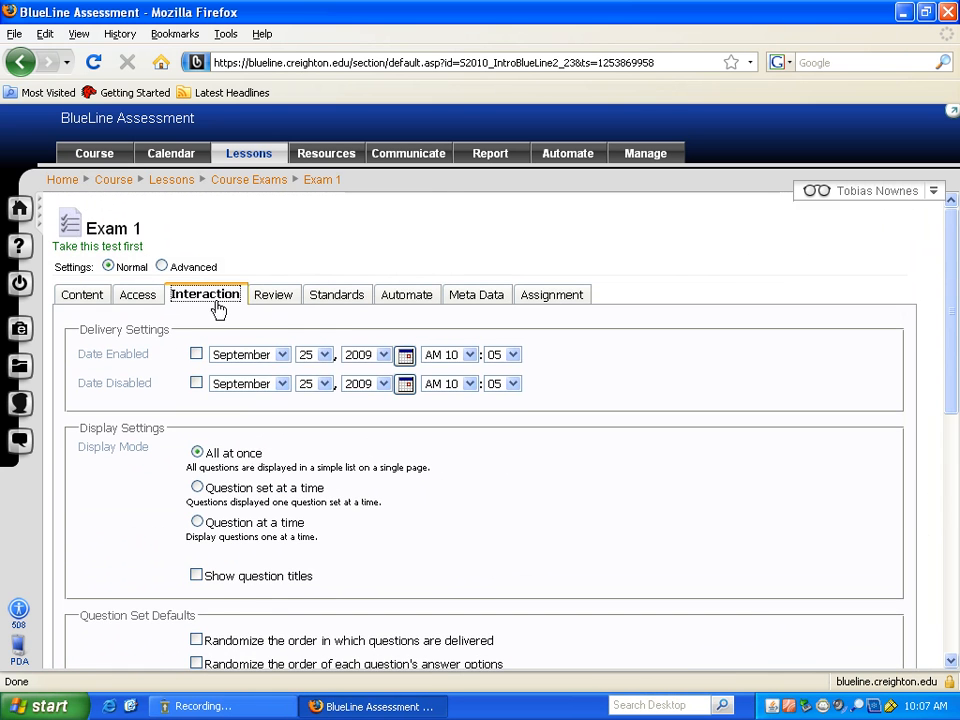
Switch Exam 1's settings to Advanced and review the additional Content options
click(161, 268)
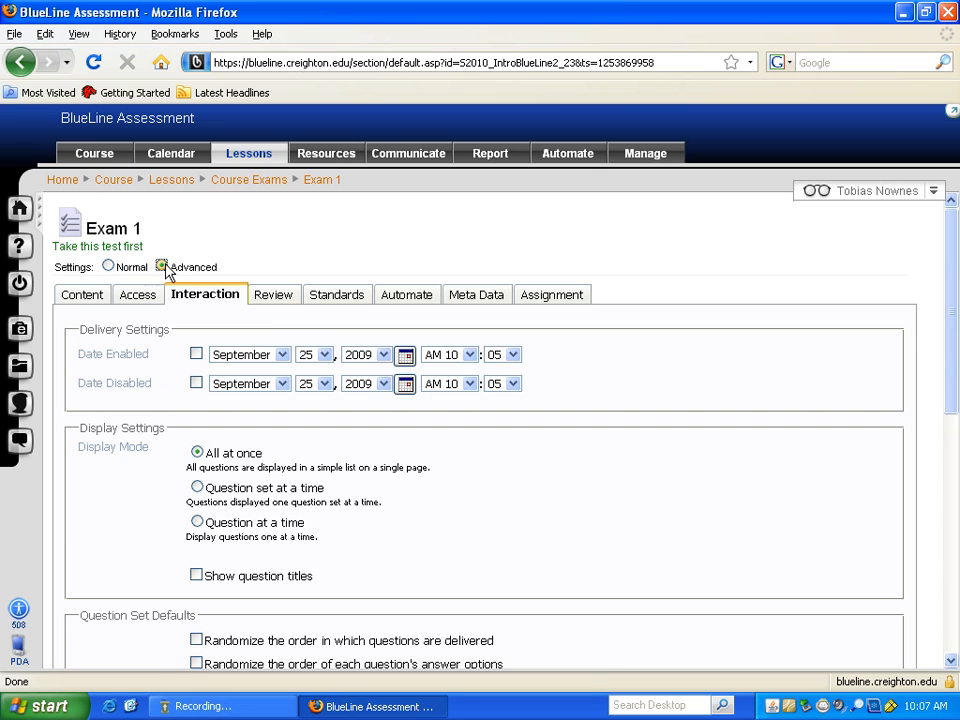
click(85, 300)
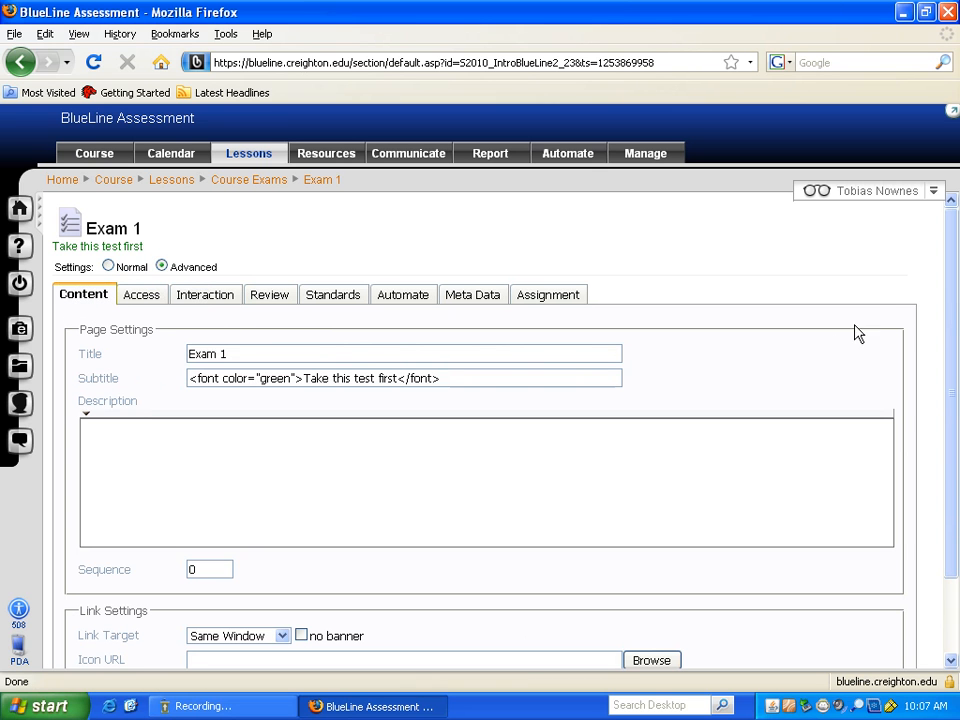
drag(953, 299, 945, 257)
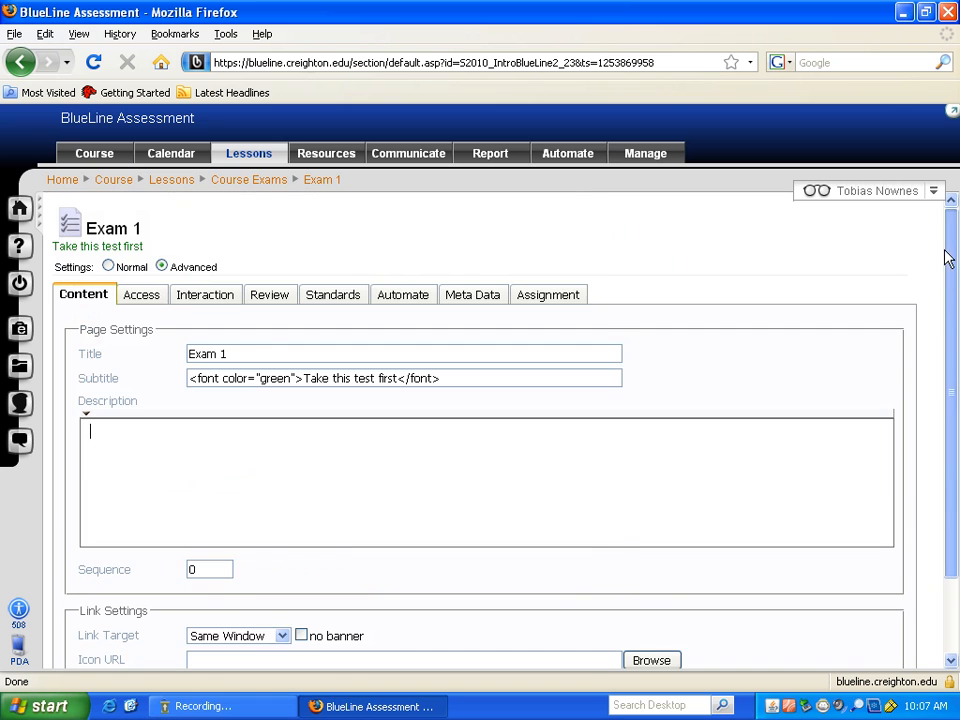
Examine Exam 1's advanced Access settings, including the date restrictions, edit restrictions, Browser Security levels and IP Filter
click(155, 303)
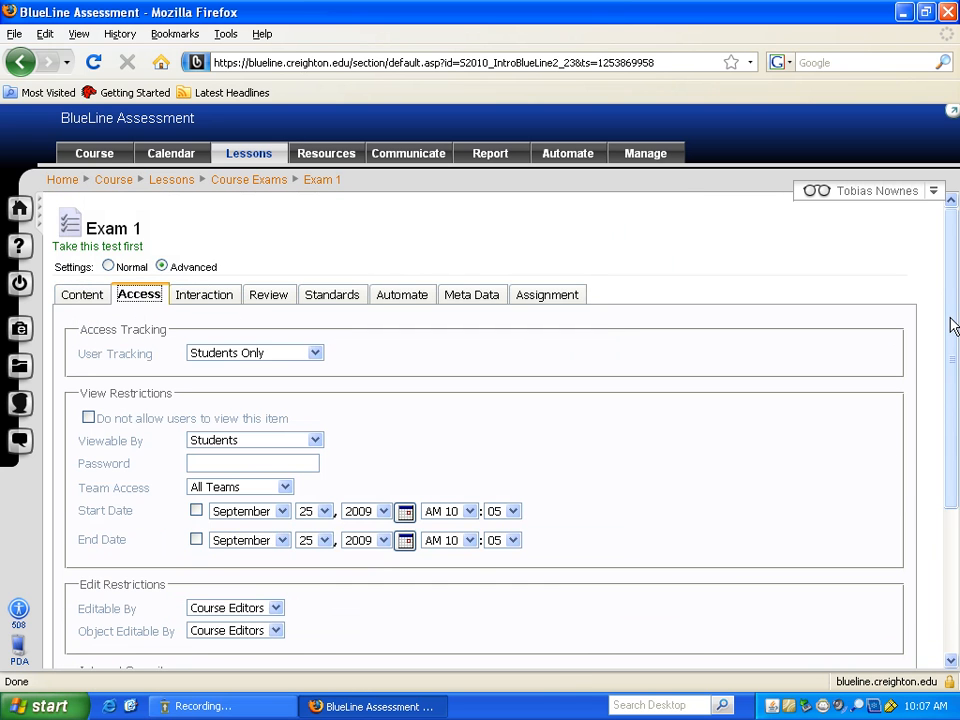
drag(953, 300, 955, 505)
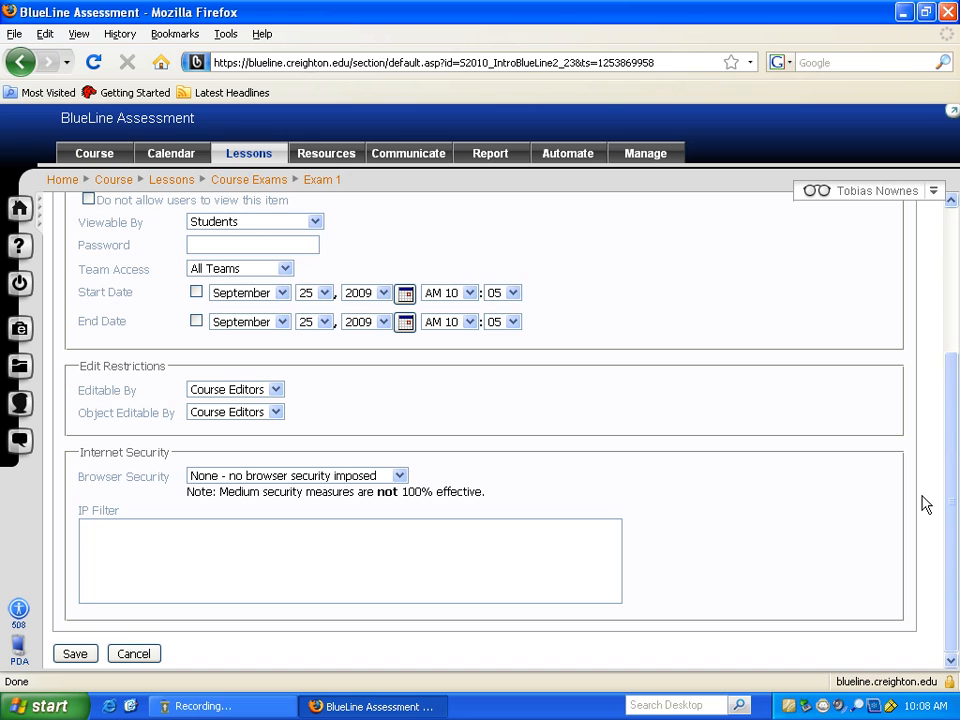
click(381, 479)
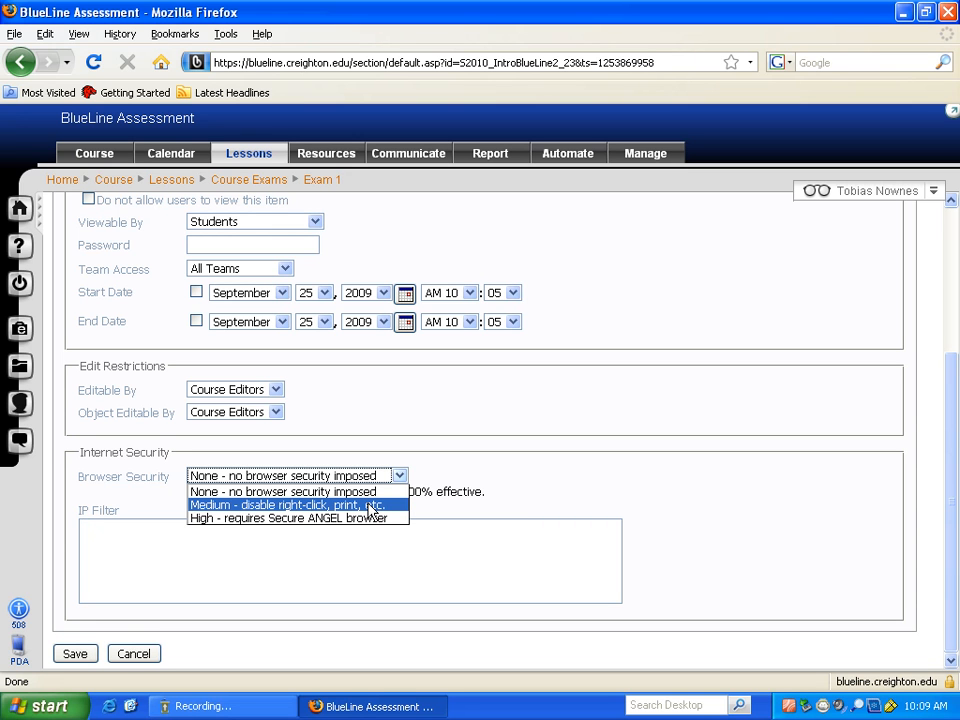
click(471, 484)
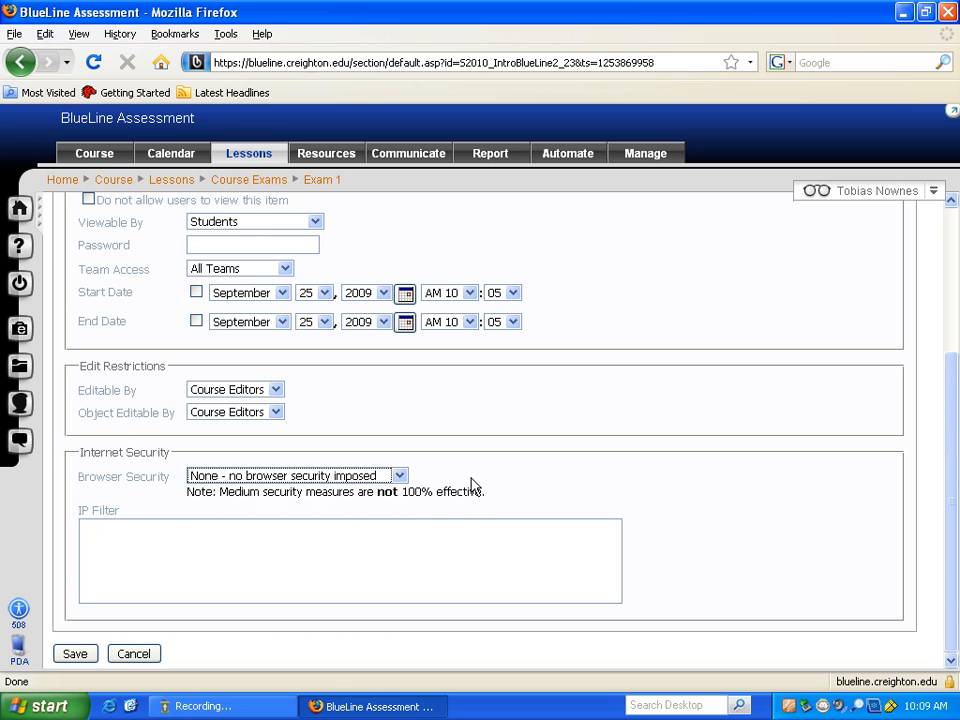
scroll(486, 469, up, 4)
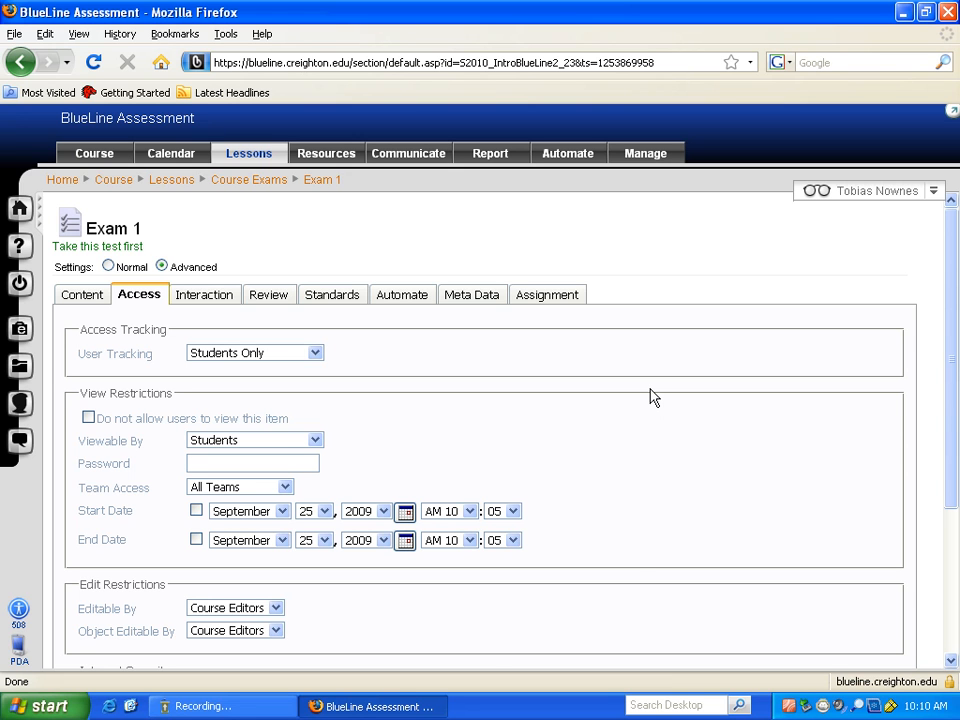
click(270, 706)
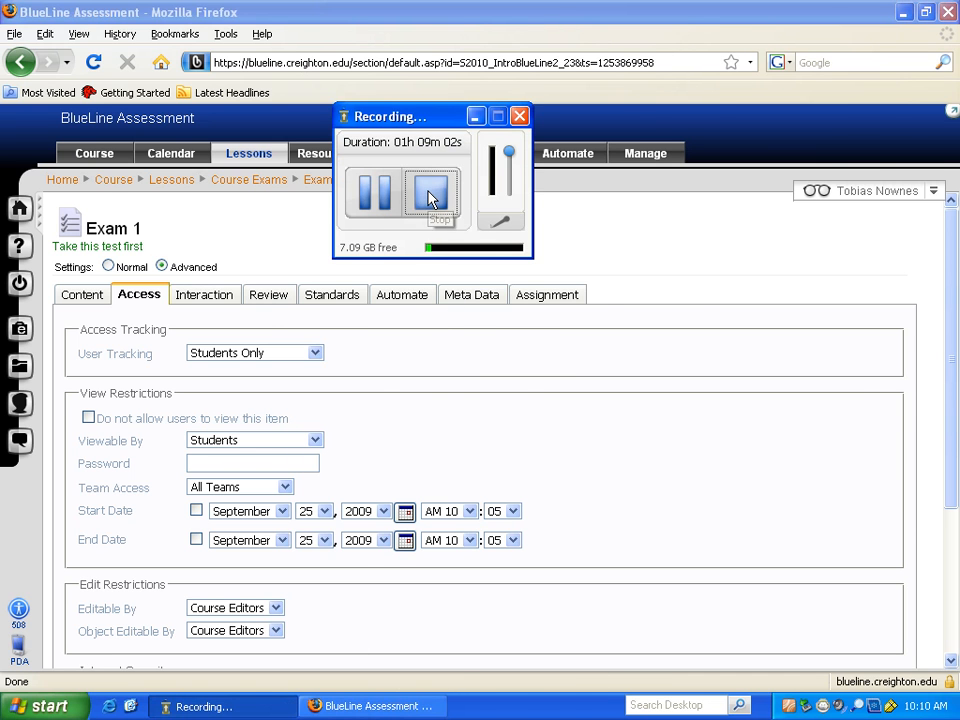
click(430, 197)
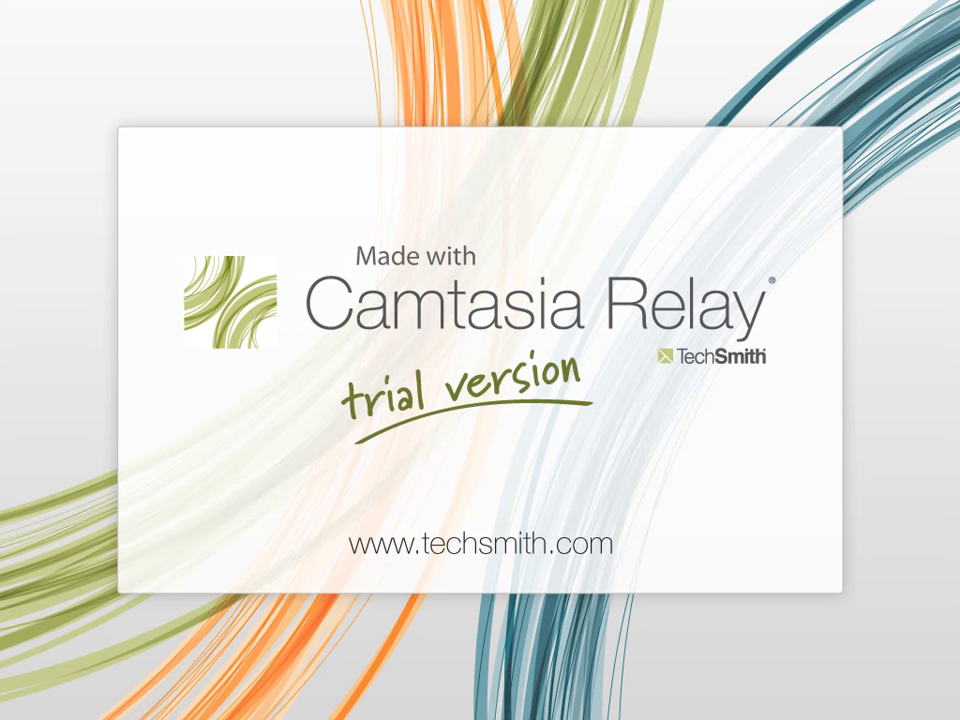